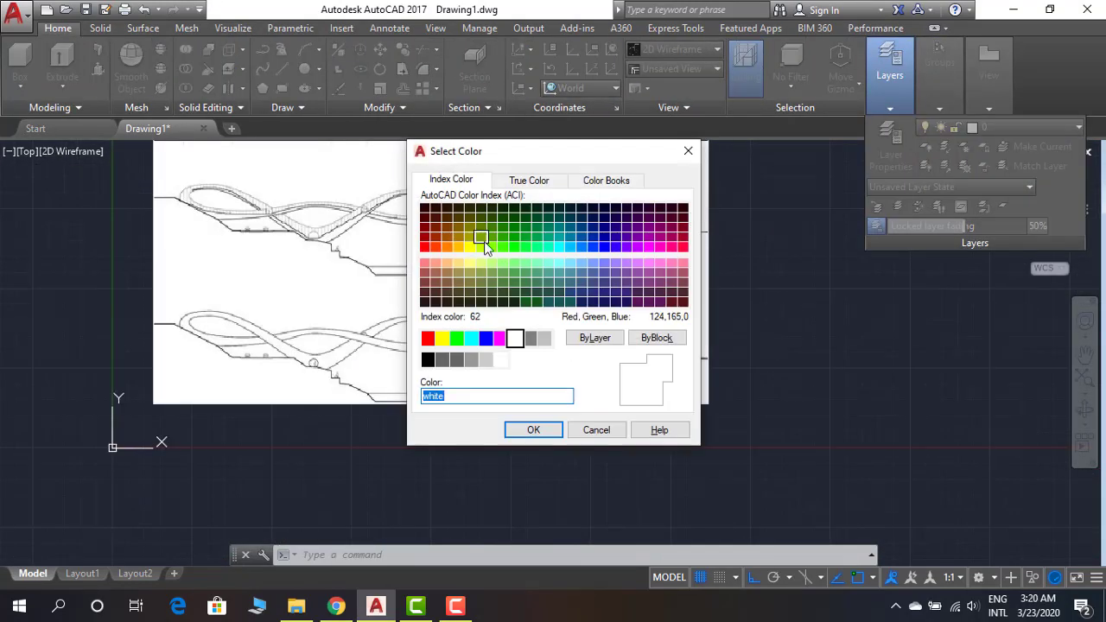
Choose red (index 10) as the current colour for tracing over the braid sketch
click(424, 247)
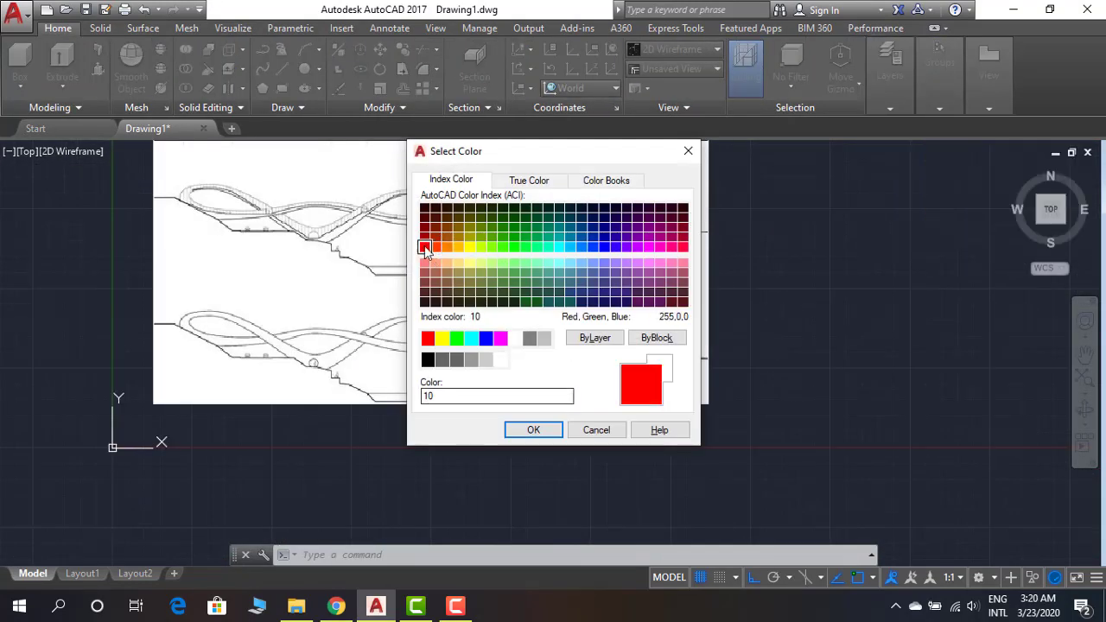
click(533, 430)
Start an arc polyline at the ribbon's crest and trace its first arcs down to the low point
key(Return)
scroll(425, 336, up, 3)
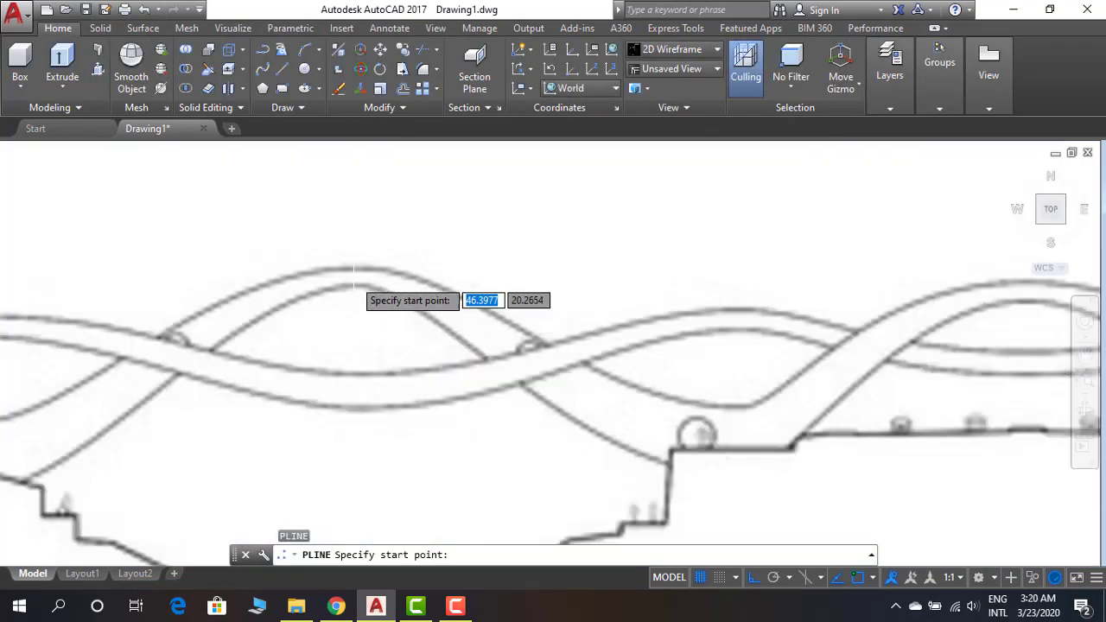
click(353, 267)
text(a)
key(Return)
text(d)
key(Return)
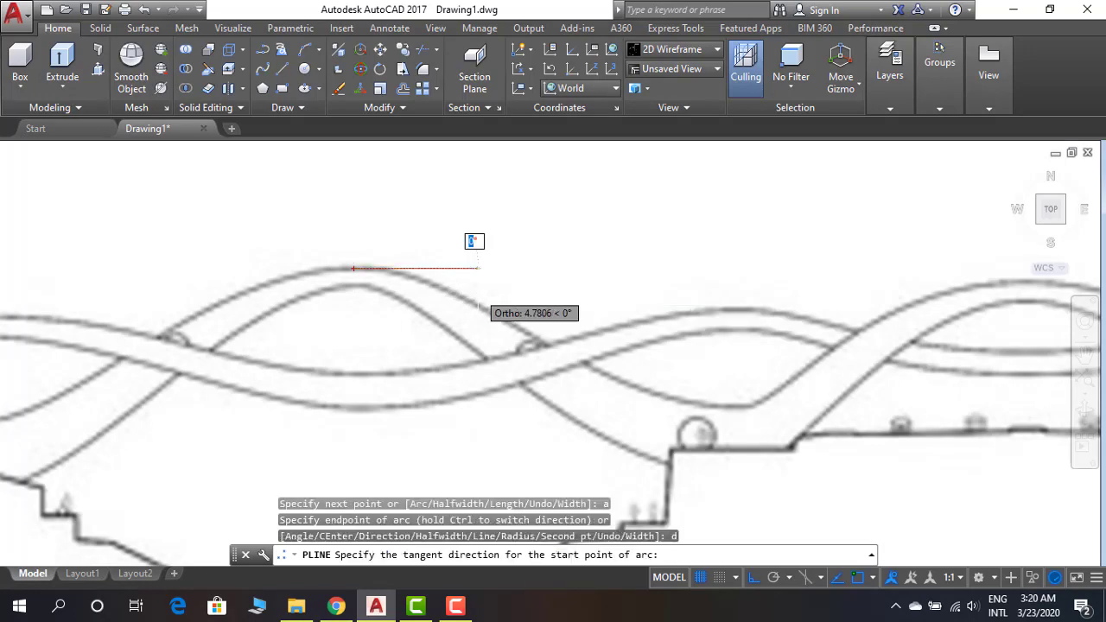
click(469, 294)
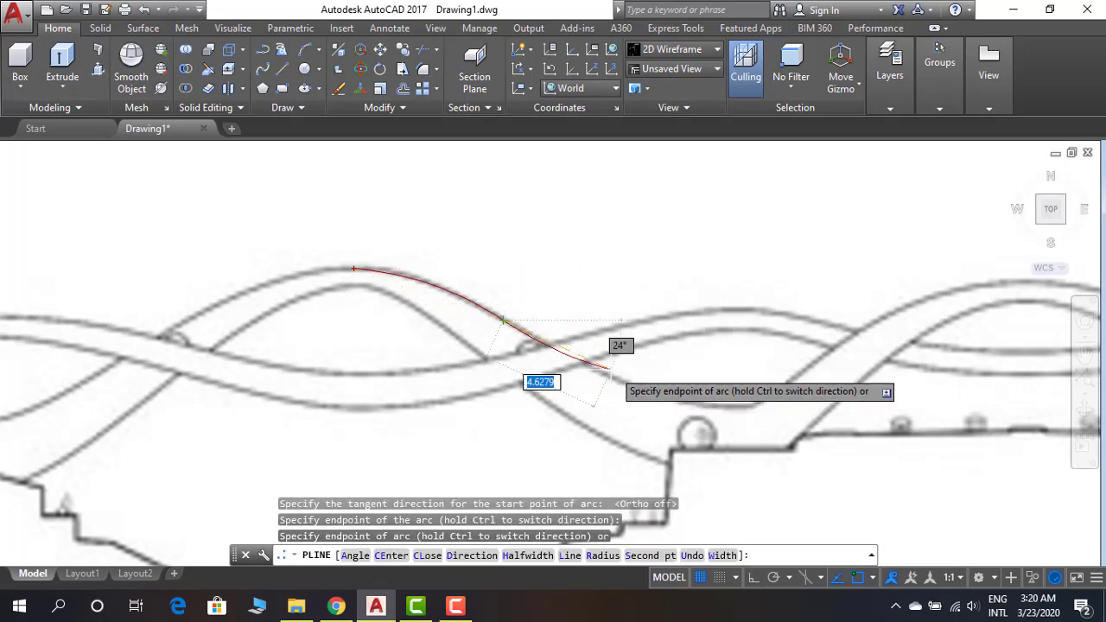
click(547, 344)
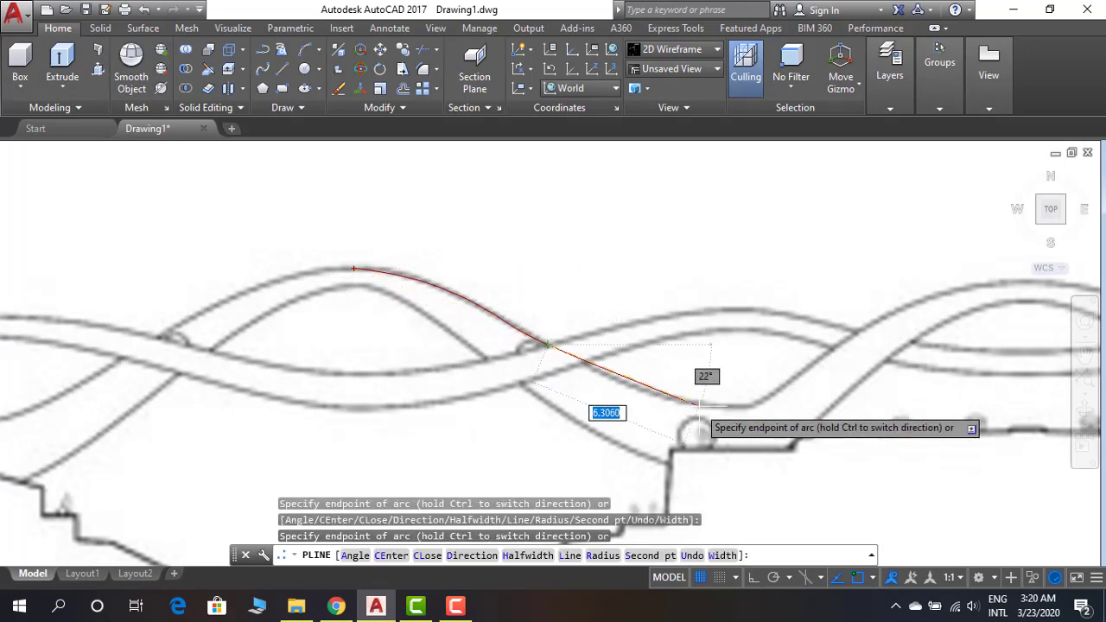
click(767, 395)
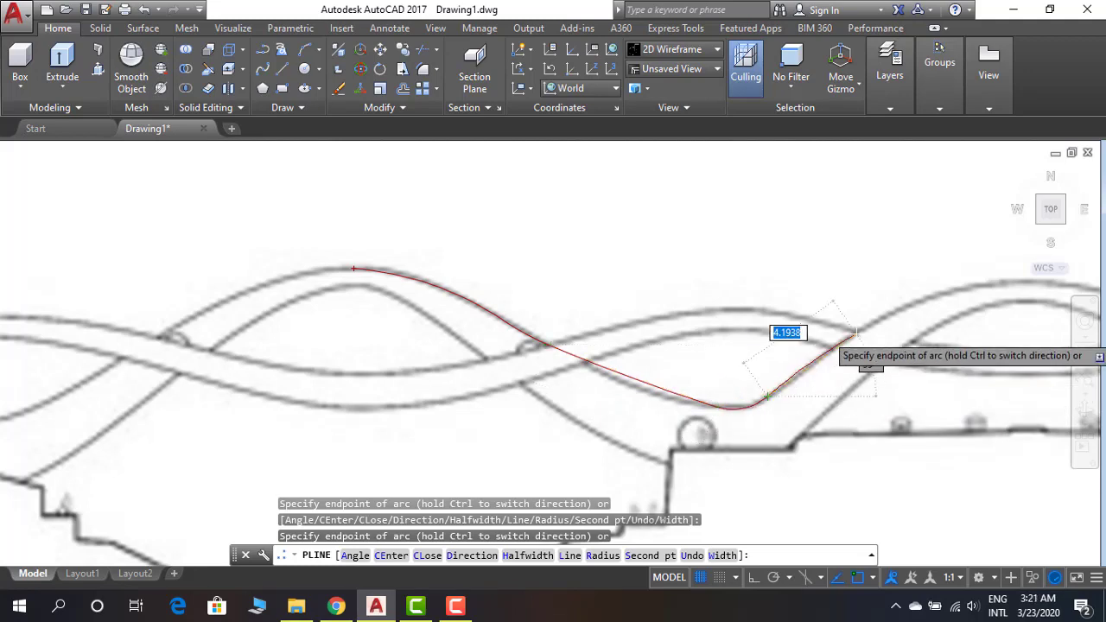
Continue the red arcs over the next crest, around the right loop and back left
middle_drag(867, 311, 514, 296)
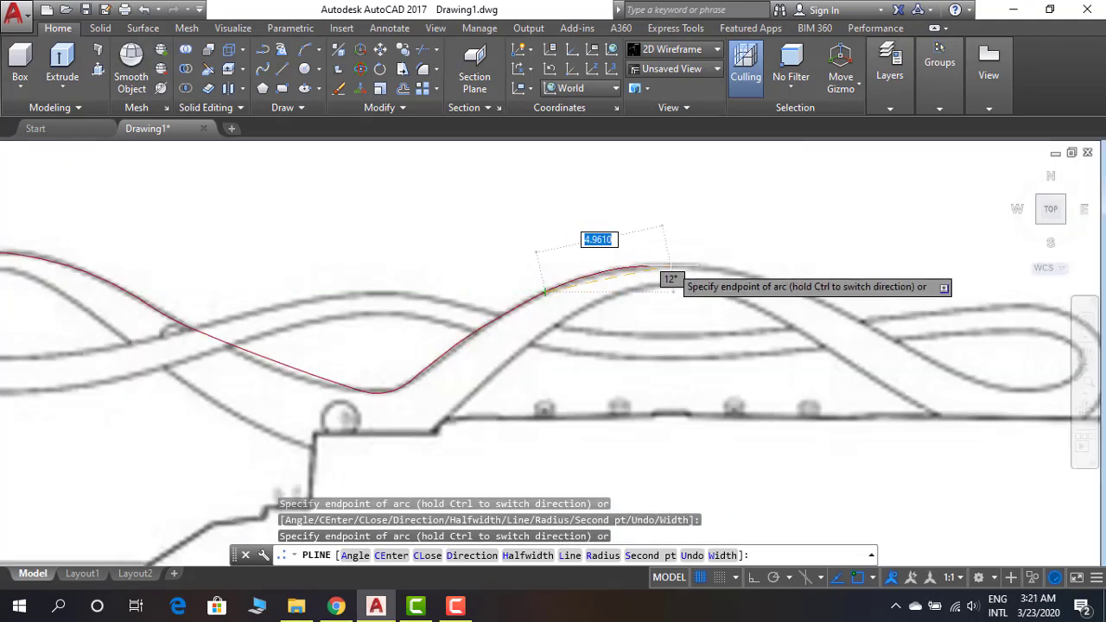
click(673, 266)
click(937, 362)
middle_drag(936, 363, 644, 343)
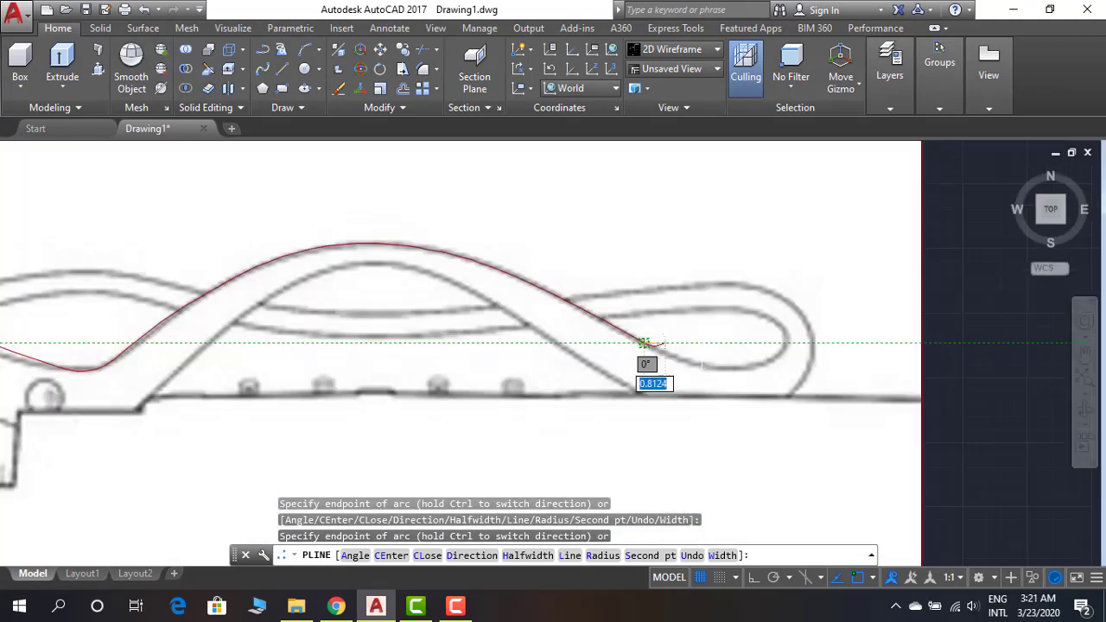
click(766, 362)
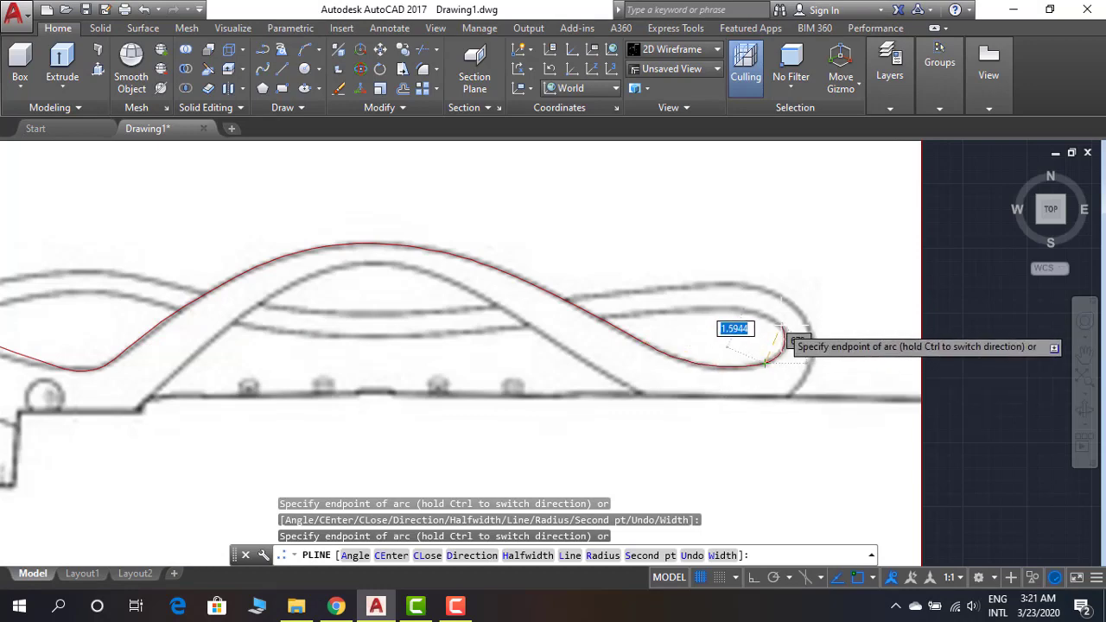
scroll(706, 316, up, 3)
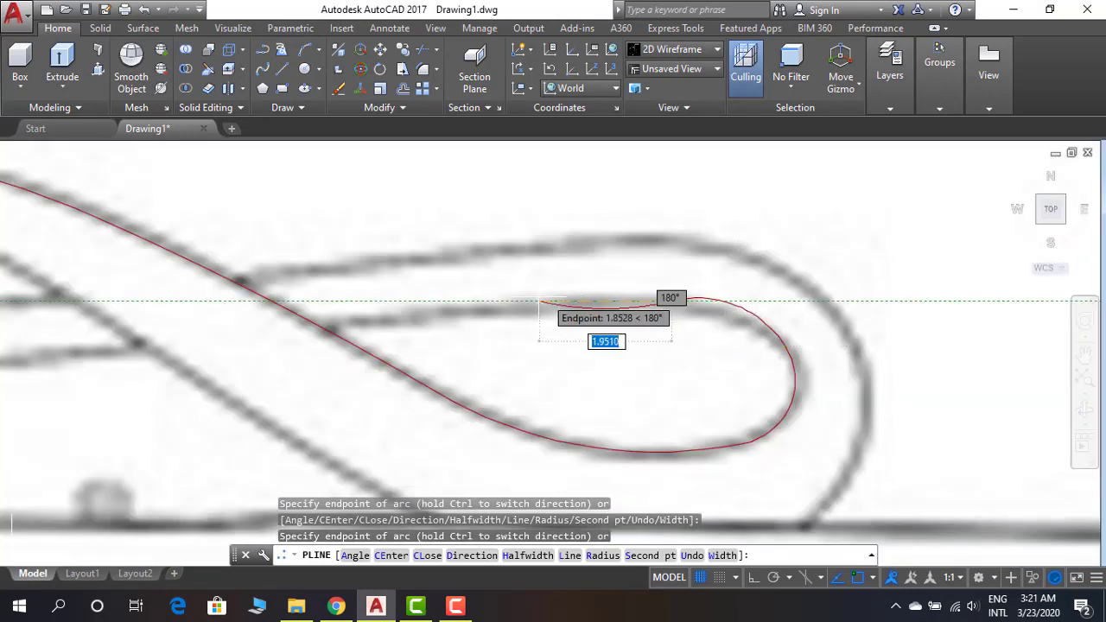
click(666, 303)
scroll(501, 294, down, 3)
click(303, 329)
middle_drag(303, 329, 610, 347)
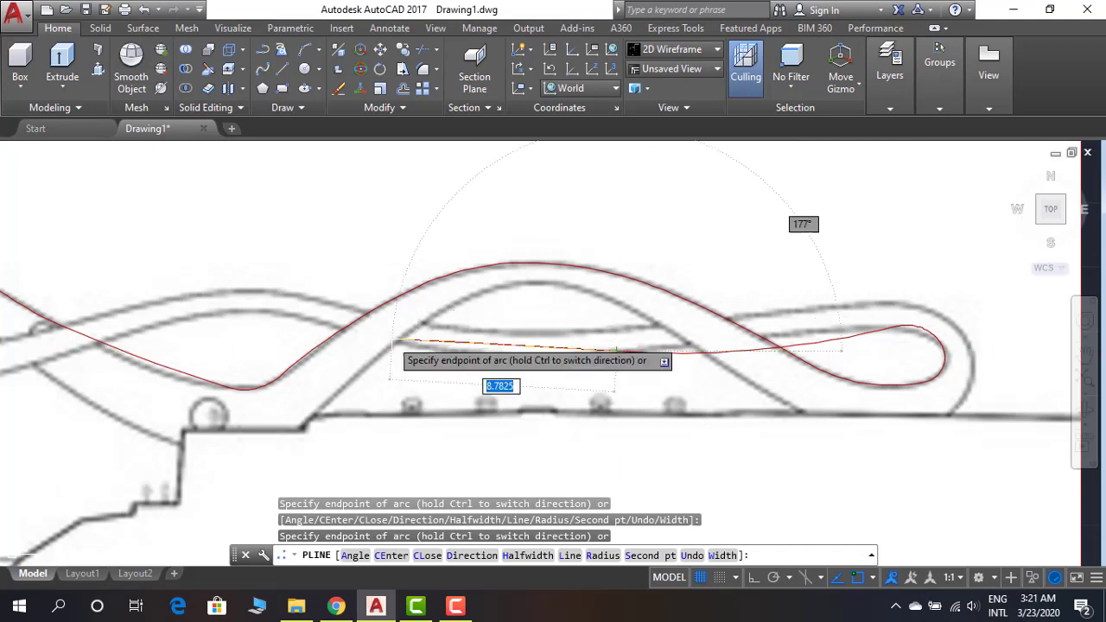
scroll(194, 320, up, 2)
scroll(432, 372, down, 3)
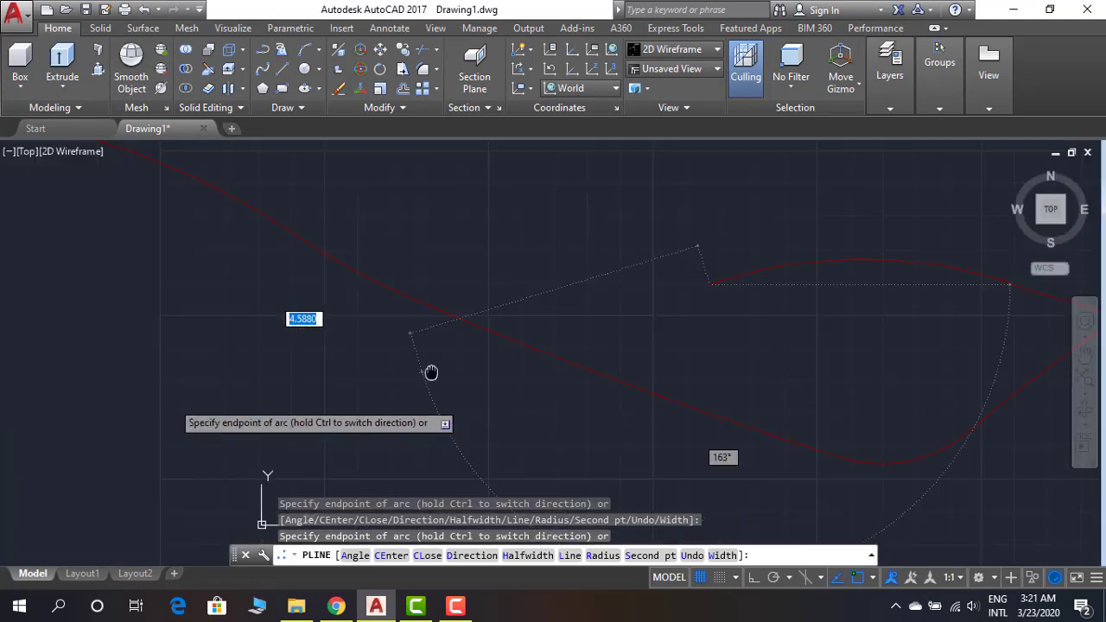
scroll(432, 373, up, 4)
scroll(178, 403, down, 1)
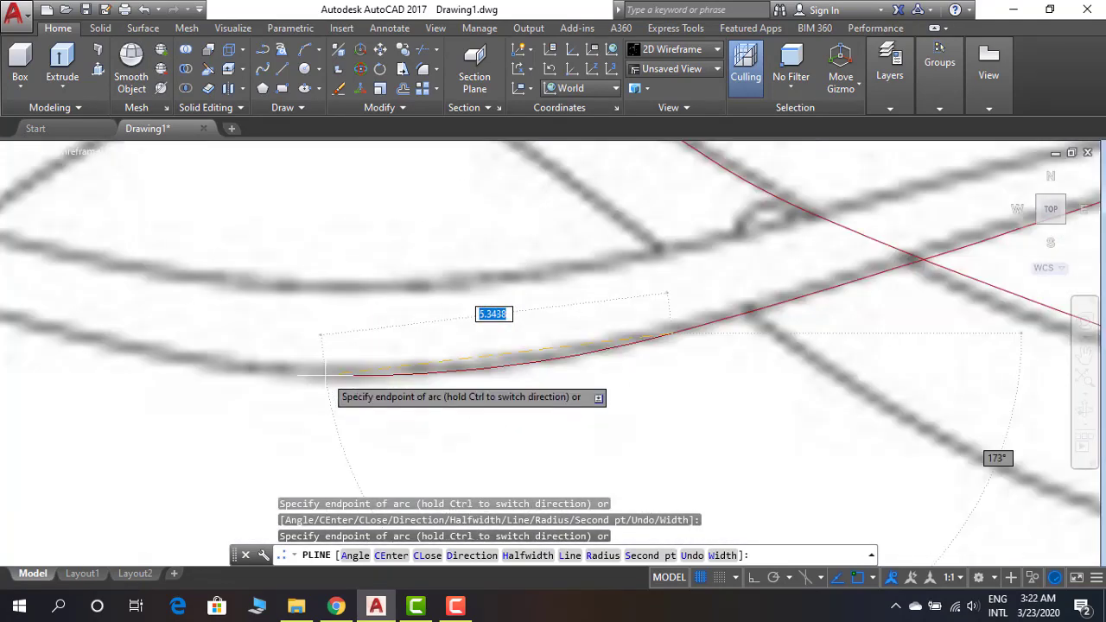
scroll(327, 375, up, 3)
scroll(325, 374, down, 1)
scroll(311, 320, down, 3)
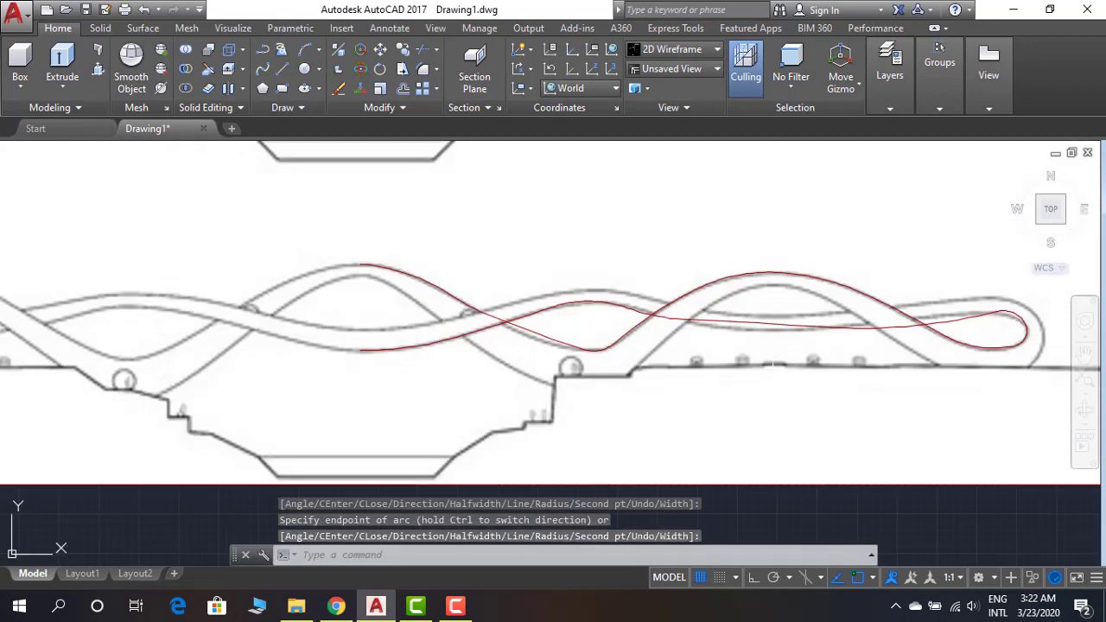
End the polyline and move its starting vertex onto the sketch's ribbon line
key(Return)
scroll(701, 340, up, 3)
click(701, 340)
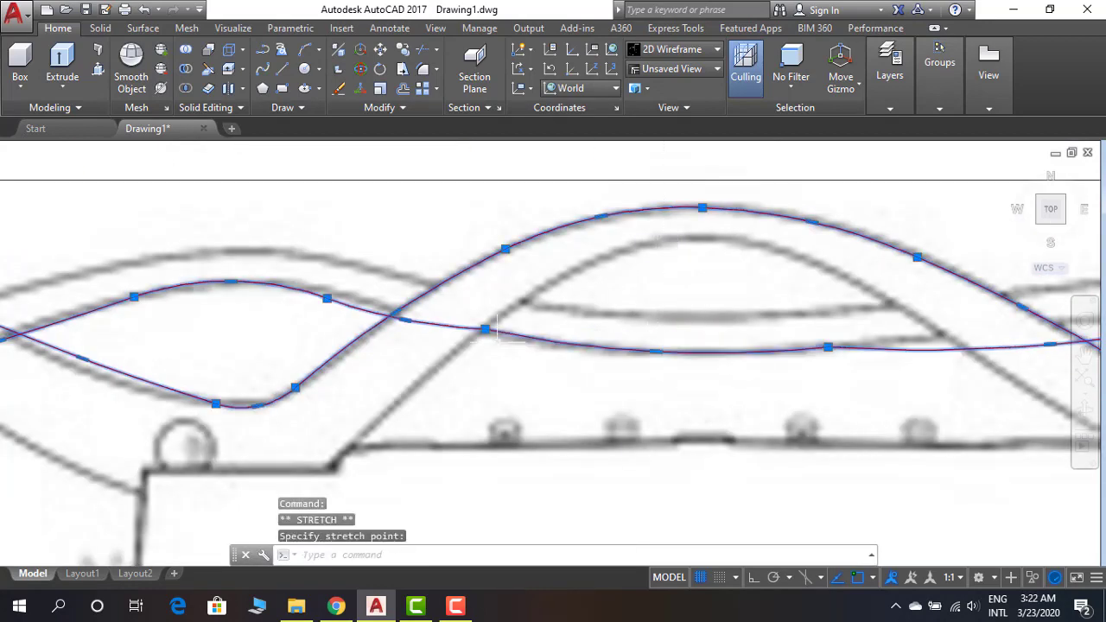
click(284, 281)
scroll(284, 281, up, 3)
click(289, 264)
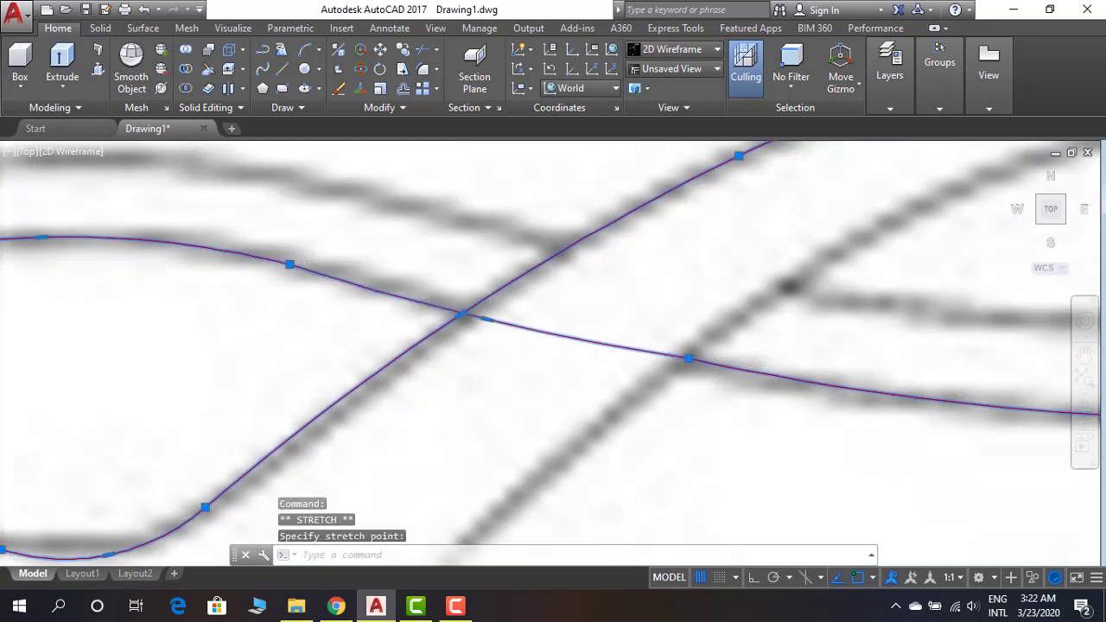
scroll(485, 320, down, 2)
scroll(420, 321, down, 3)
scroll(284, 329, up, 3)
scroll(812, 327, down, 3)
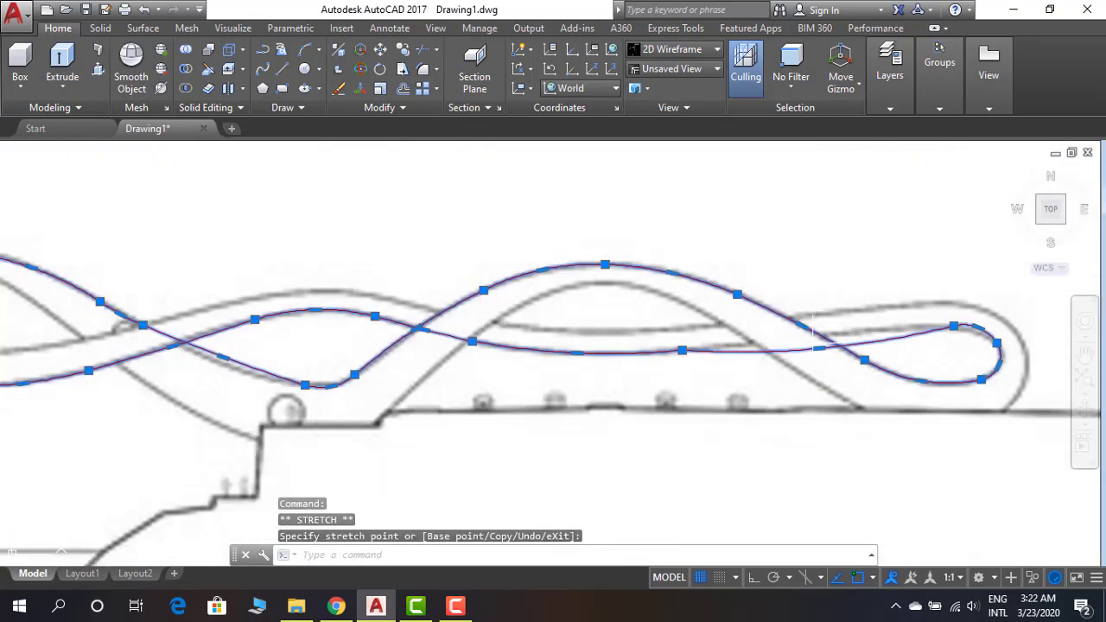
scroll(813, 327, up, 3)
scroll(636, 358, down, 1)
middle_drag(918, 363, 762, 370)
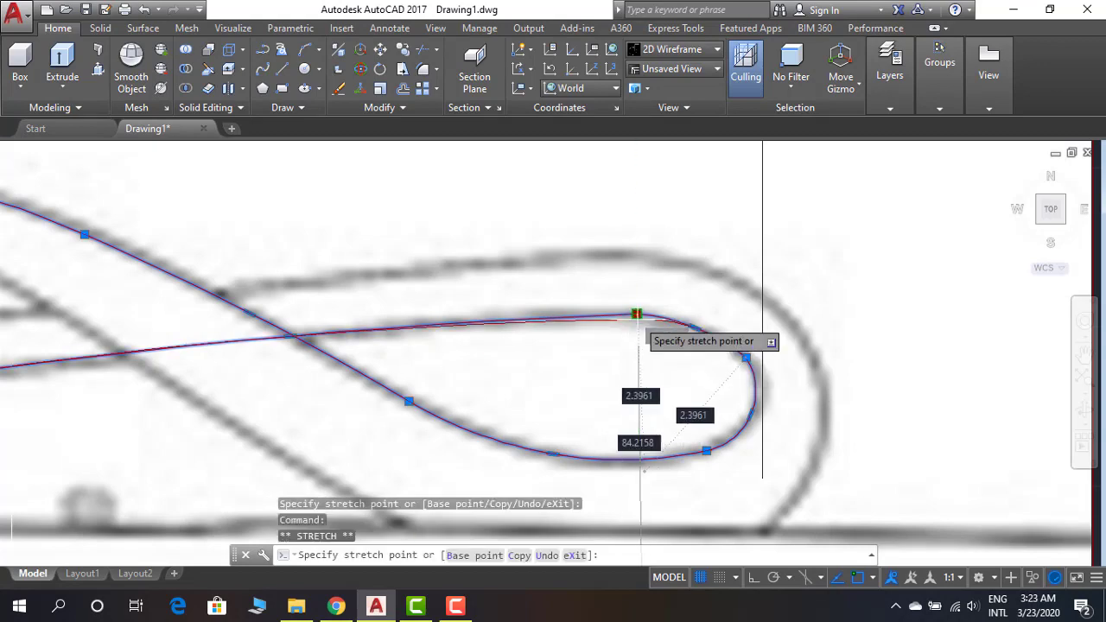
scroll(812, 350, up, 3)
Move the loop's lower-right vertex so it fits the loop's curve
key(Escape)
click(718, 466)
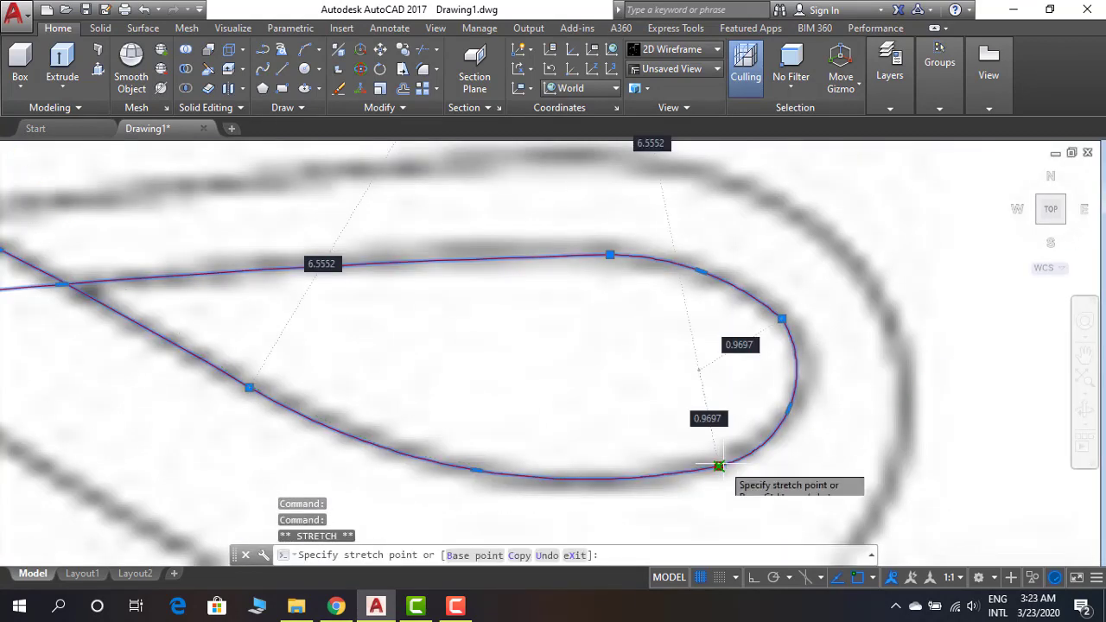
click(752, 451)
click(793, 391)
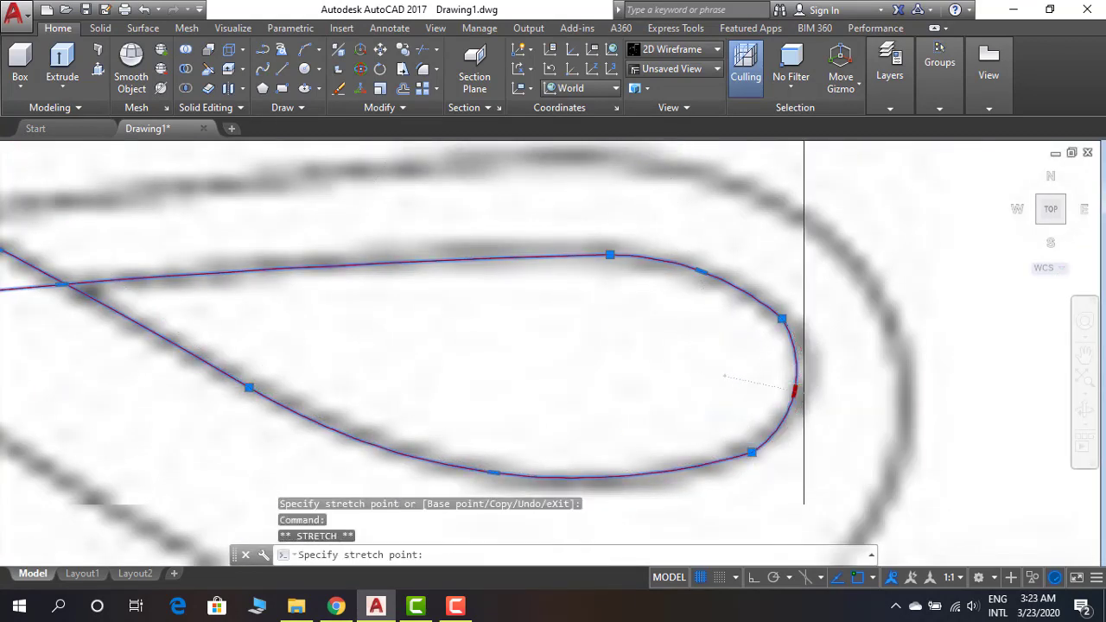
scroll(793, 390, down, 5)
scroll(592, 476, up, 5)
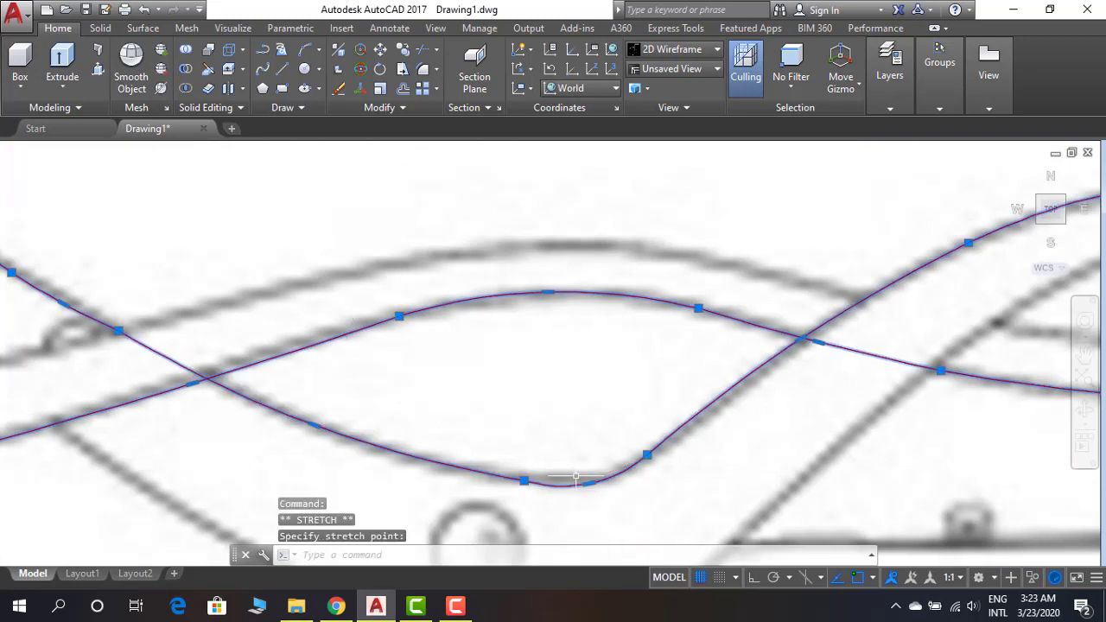
scroll(575, 476, up, 2)
scroll(605, 469, down, 5)
scroll(486, 378, up, 6)
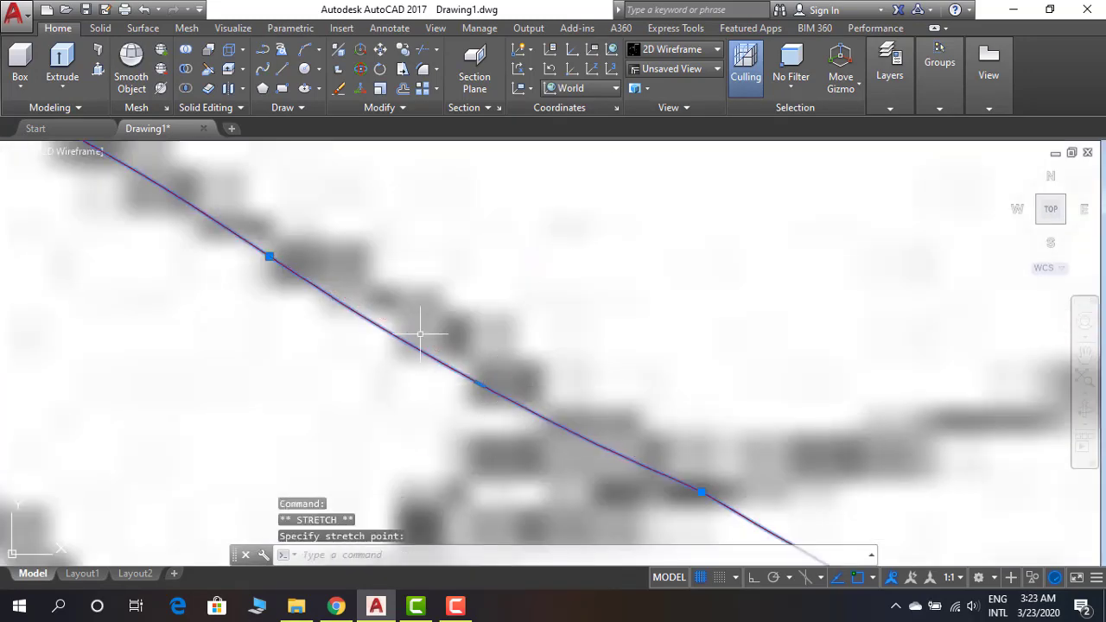
scroll(448, 368, down, 2)
scroll(447, 367, down, 3)
key(Escape)
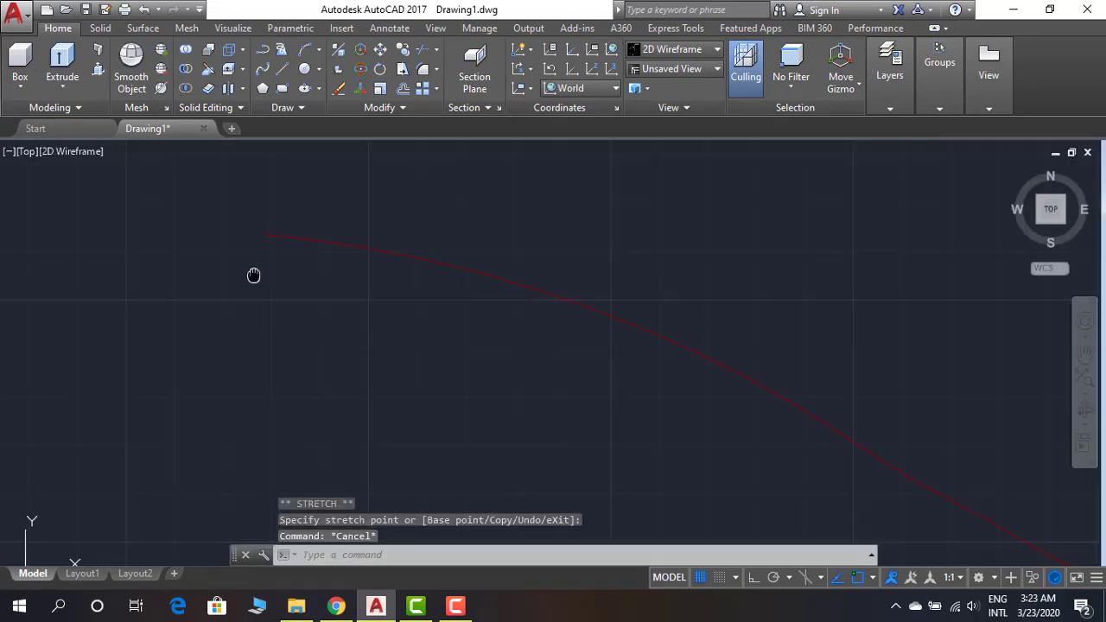
Try stretching a mid-segment vertex, then cancel and release the curve
scroll(269, 276, up, 5)
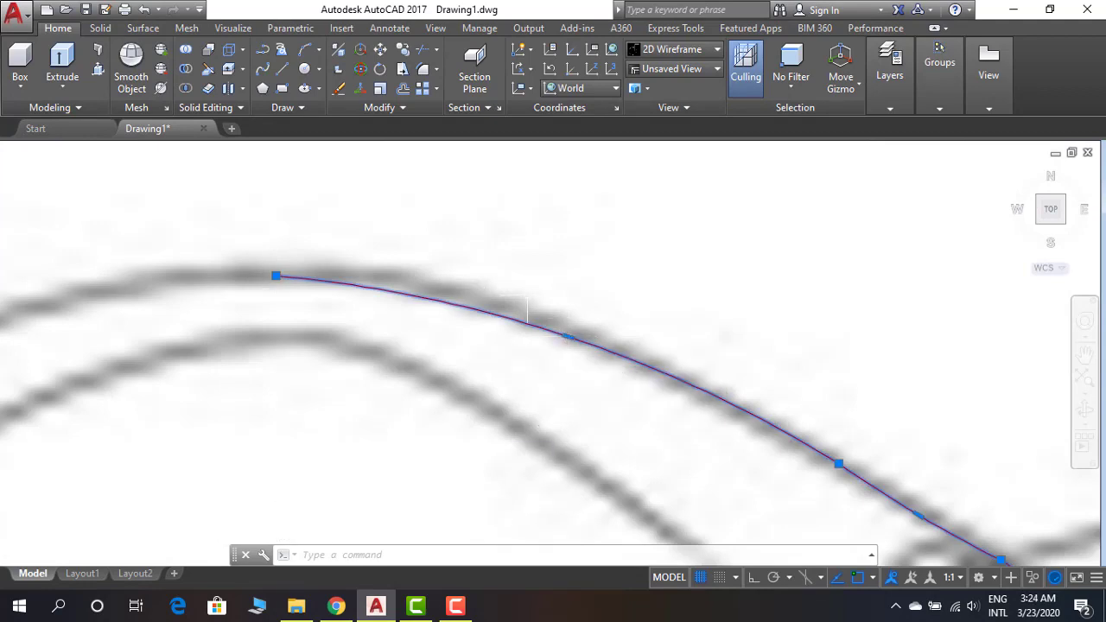
click(566, 337)
scroll(527, 320, down, 5)
scroll(478, 399, up, 5)
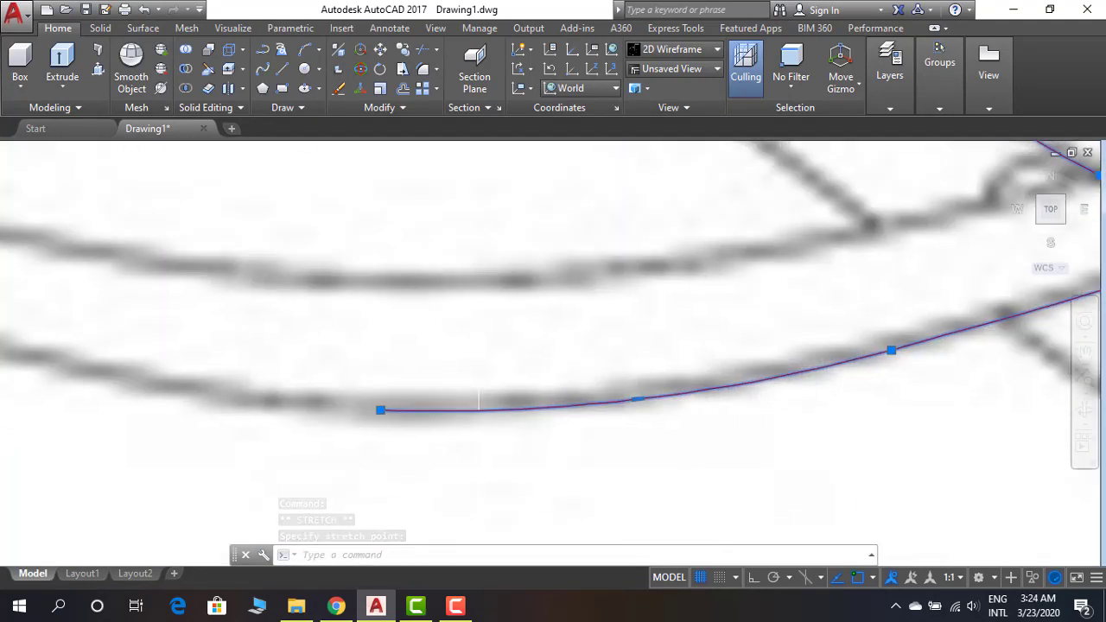
scroll(478, 399, down, 5)
key(Escape)
scroll(516, 355, down, 5)
scroll(586, 298, up, 2)
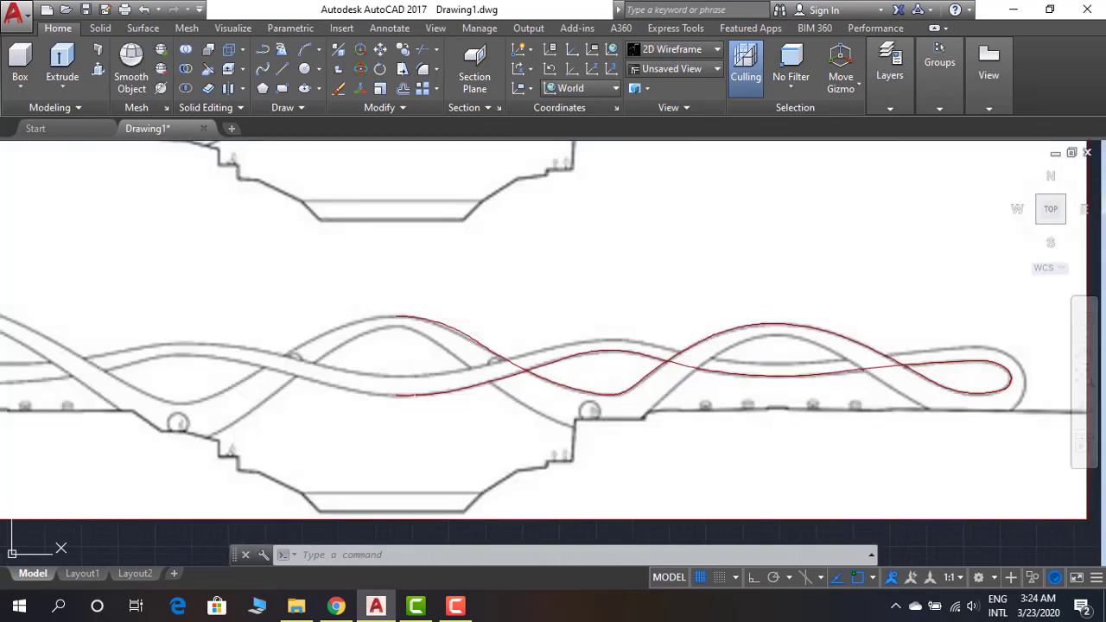
scroll(586, 298, up, 5)
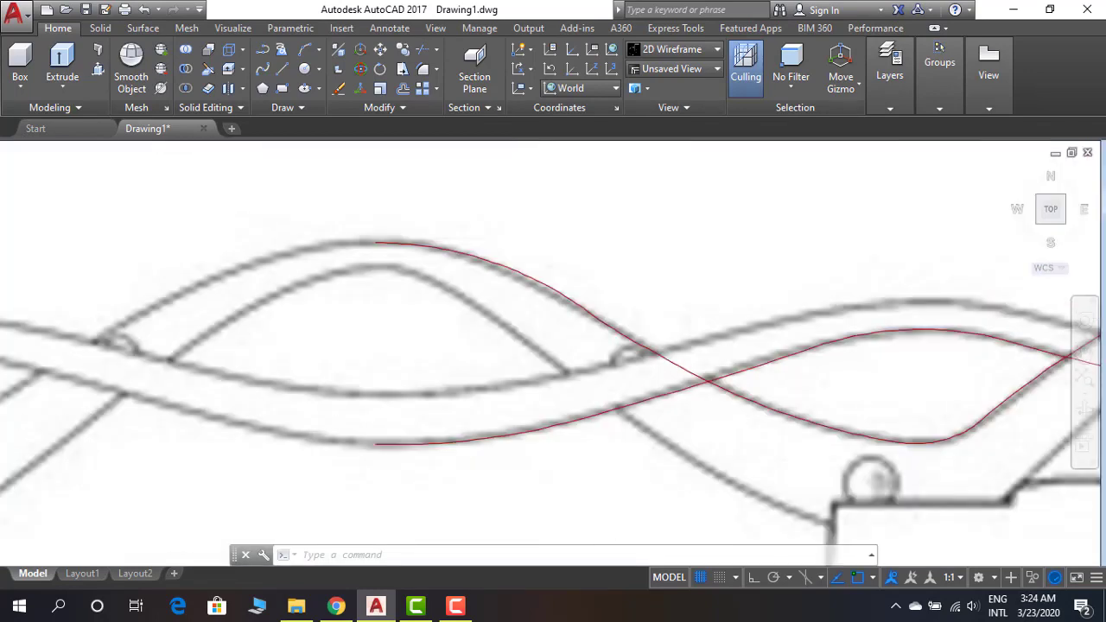
Start the second strand's arc polyline at its left end with a set direction
click(375, 394)
text(a)
key(Return)
text(d)
key(Return)
click(622, 356)
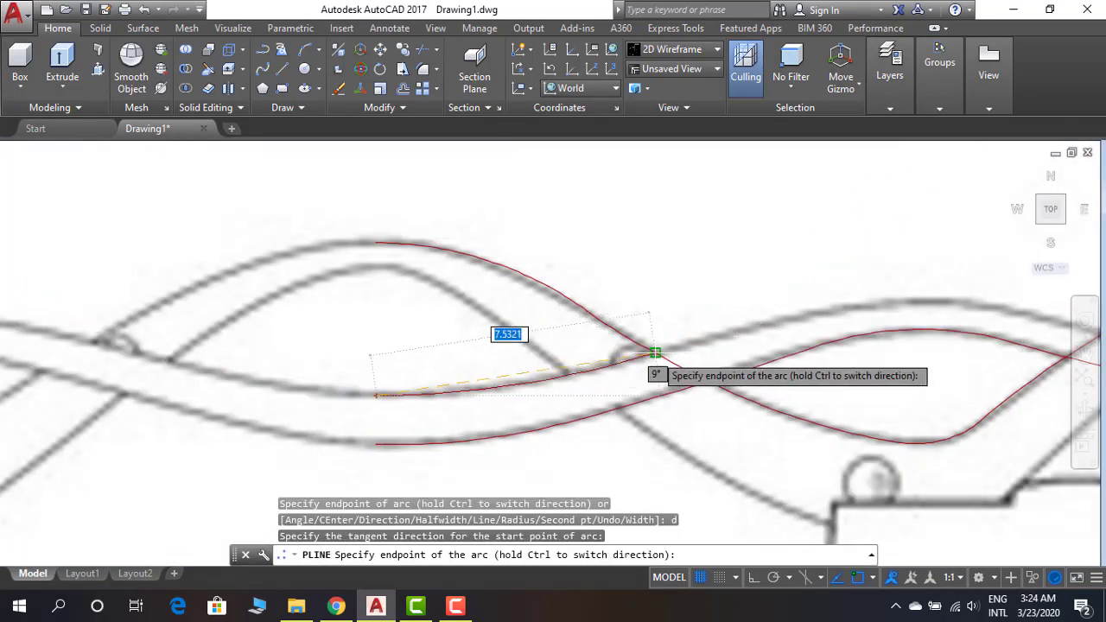
click(655, 352)
Trace the second strand around the loop and back along its length, then finish it
middle_drag(784, 289, 938, 284)
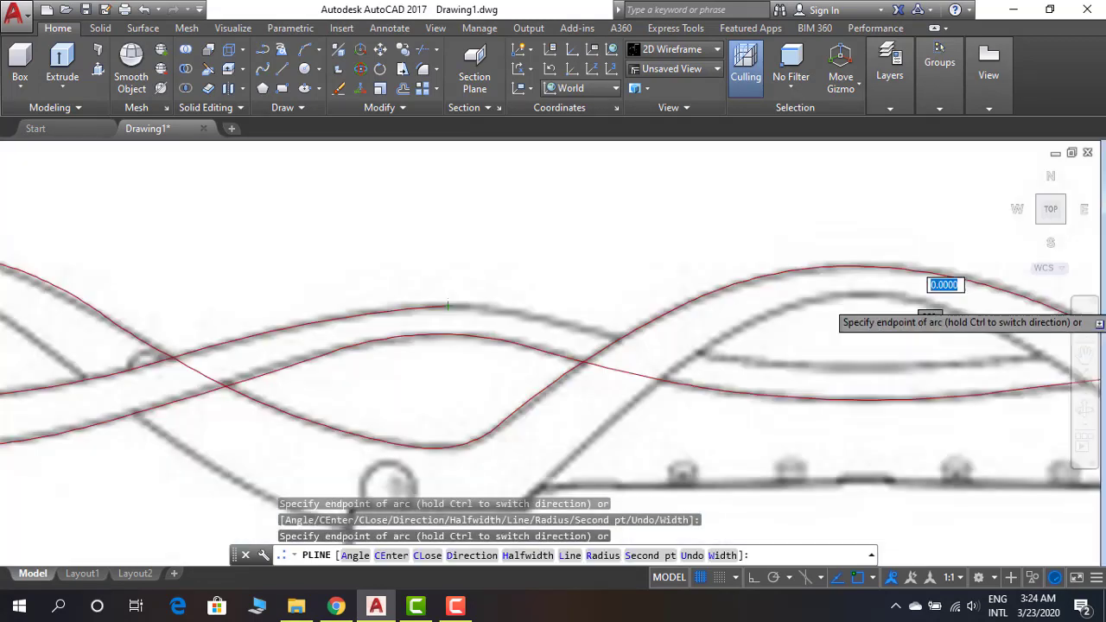
scroll(505, 305, up, 3)
middle_drag(1037, 429, 775, 381)
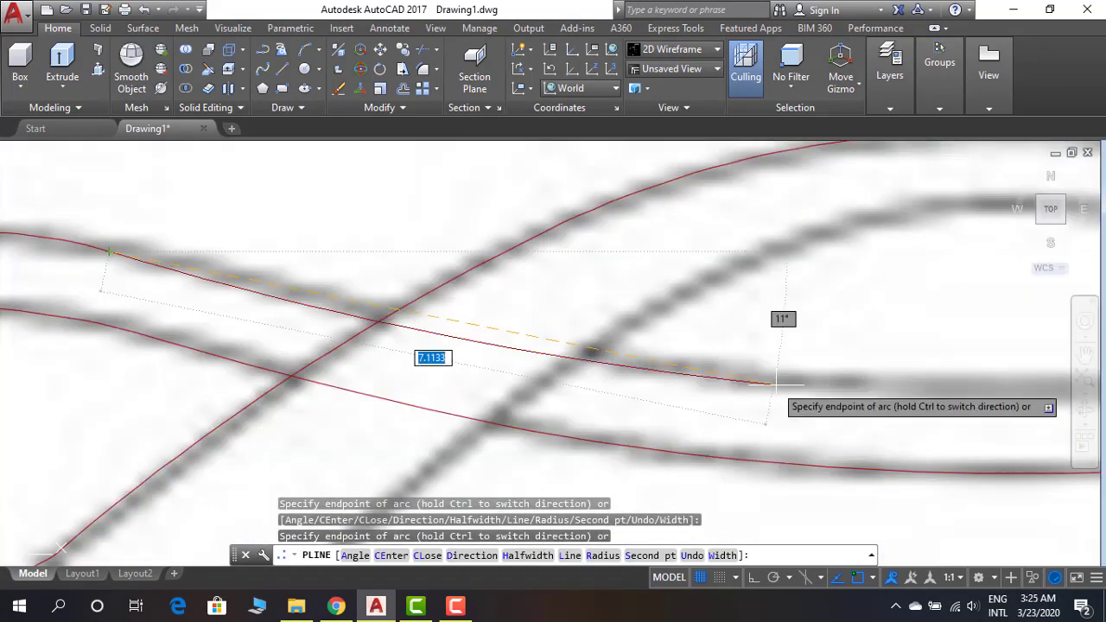
middle_drag(913, 384, 358, 363)
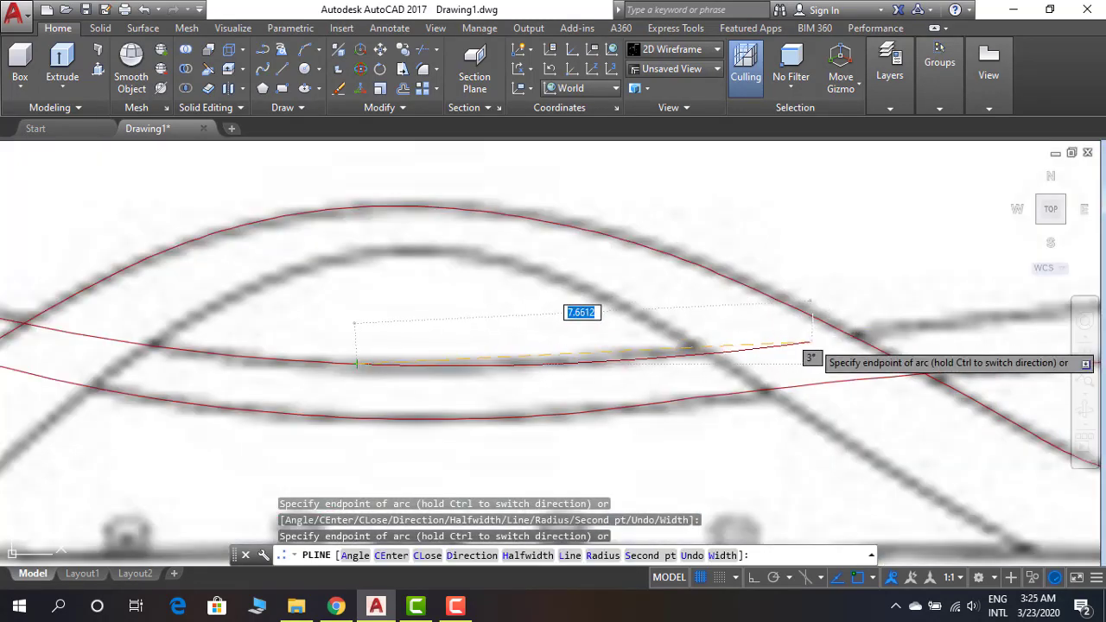
middle_drag(811, 344, 646, 330)
middle_drag(775, 399, 730, 266)
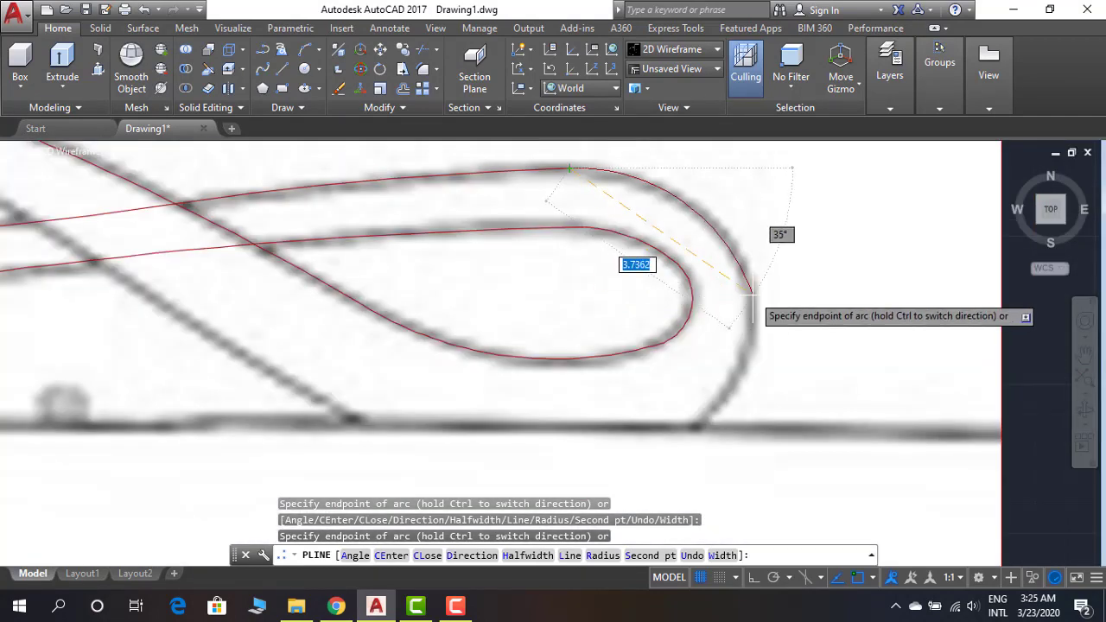
click(748, 335)
click(698, 425)
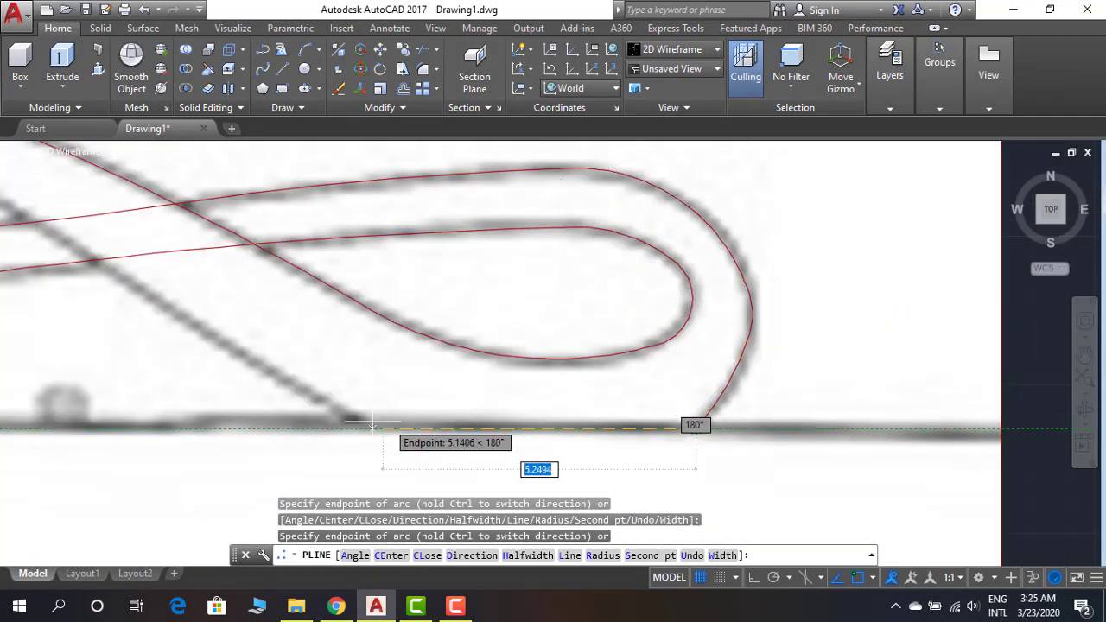
scroll(389, 380, up, 3)
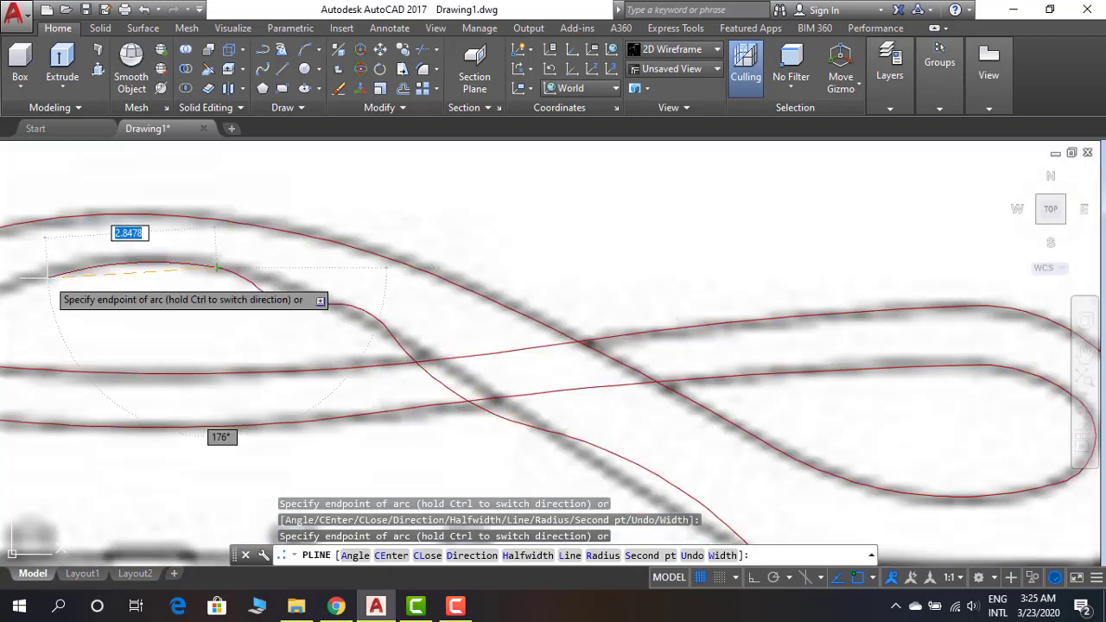
middle_drag(52, 276, 716, 298)
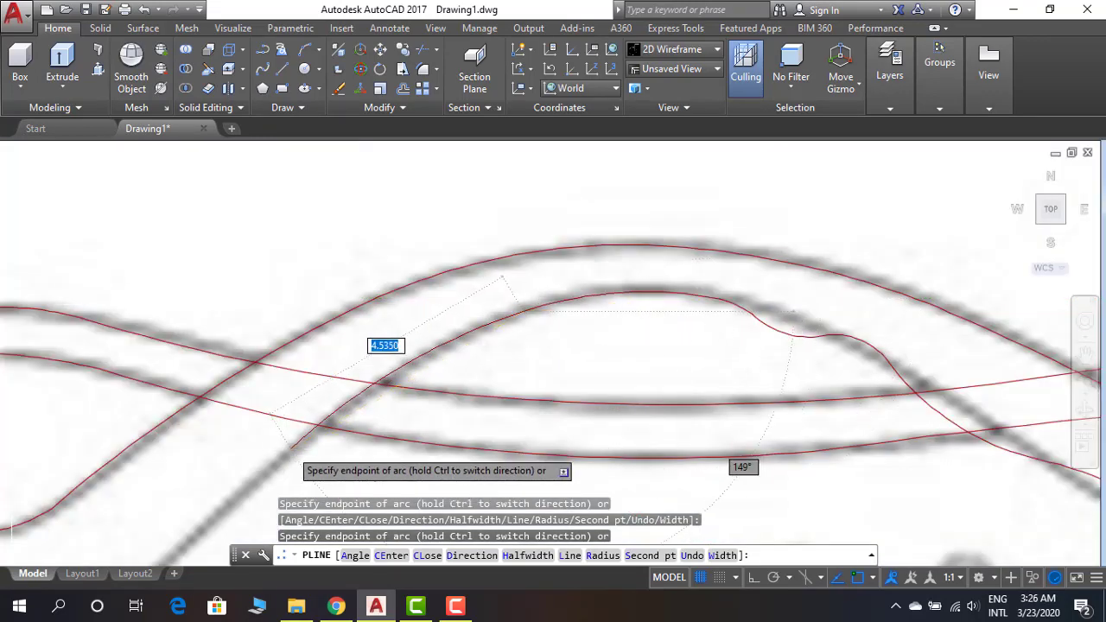
middle_drag(362, 442, 2, 550)
middle_drag(74, 443, 333, 310)
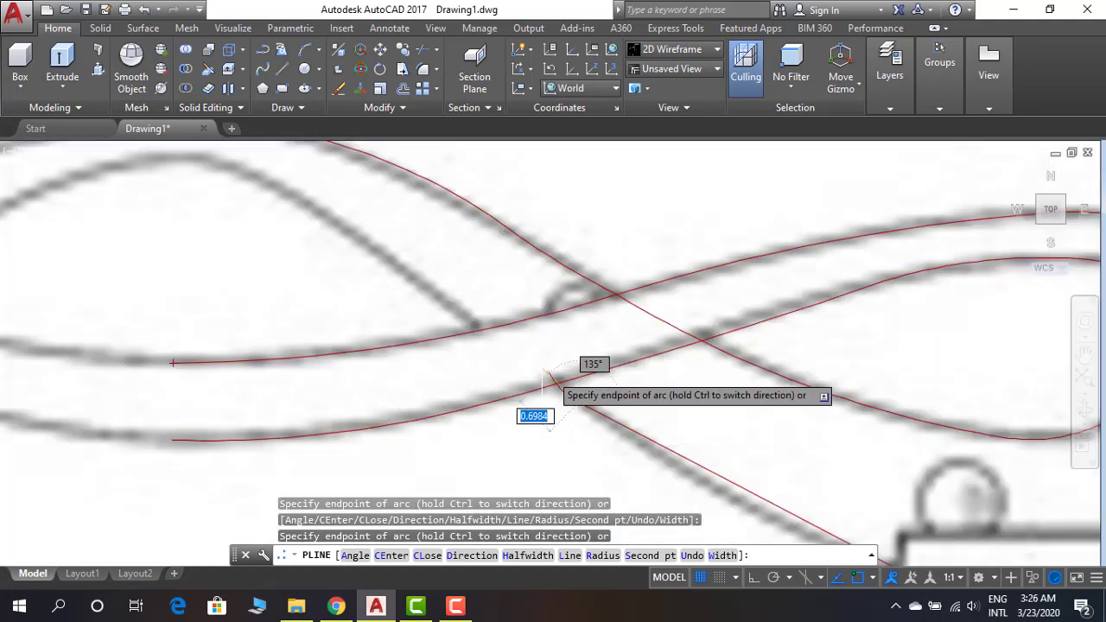
middle_drag(567, 371, 204, 188)
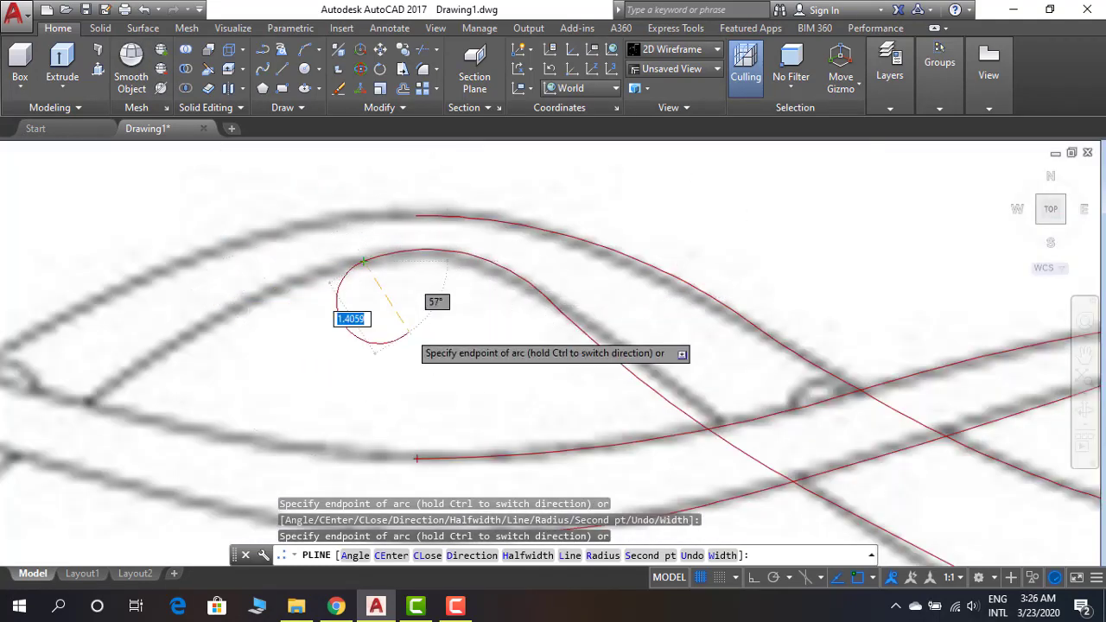
click(273, 256)
key(Return)
Begin a vertical connecting line at the top arc using the L command
text(l)
key(Return)
click(416, 263)
End the vertical connecting line on the lower curve
click(415, 464)
key(Return)
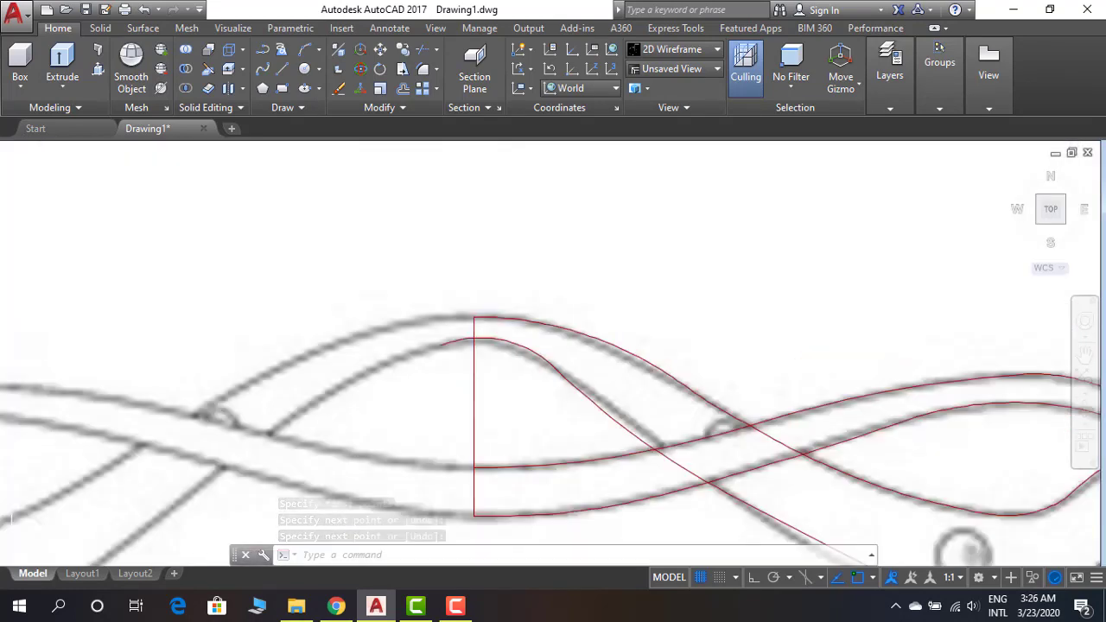
scroll(531, 368, up, 5)
Select the second strand and stretch its S-curve dip to a new point
click(502, 312)
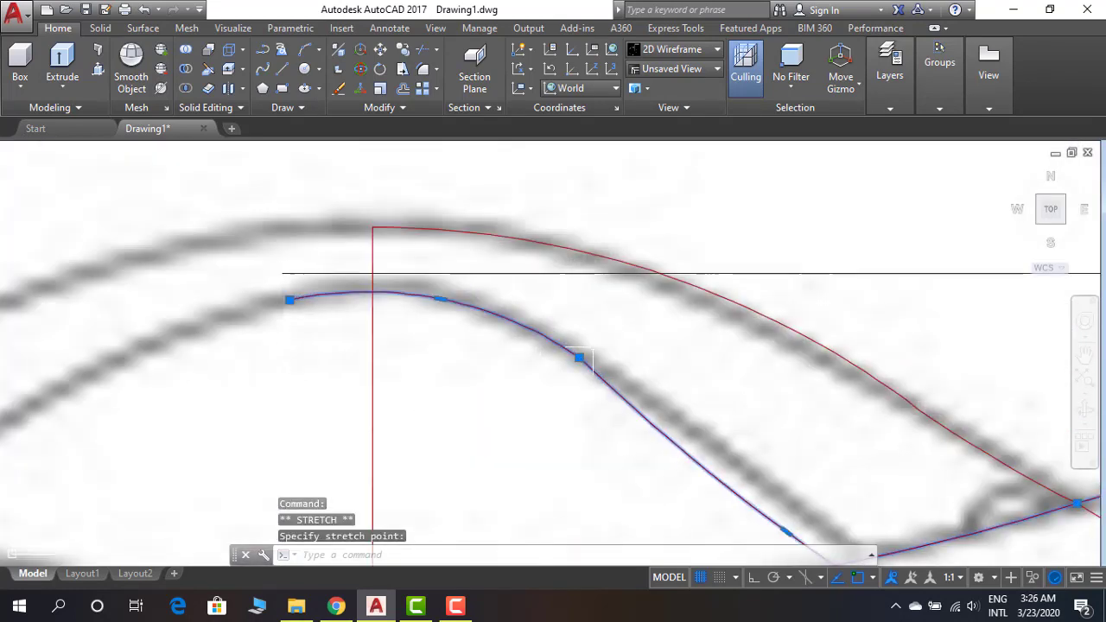
mouse_move(579, 356)
middle_down()
mouse_move(530, 430)
mouse_move(415, 415)
middle_up()
scroll(510, 413, up, 3)
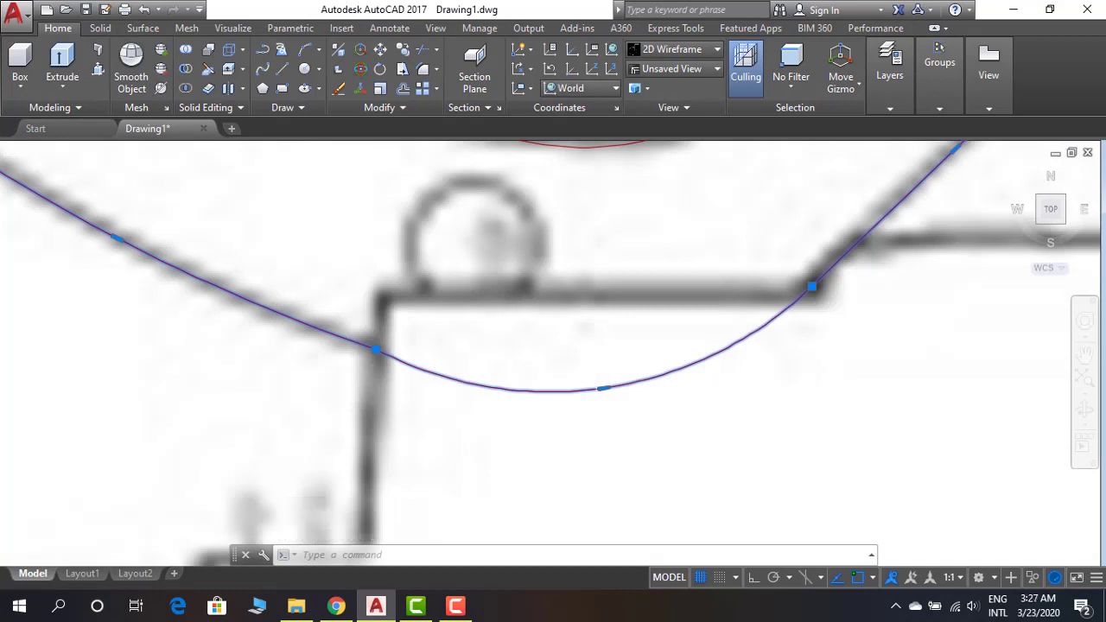
scroll(603, 388, down, 3)
middle_drag(603, 388, 657, 293)
scroll(657, 293, up, 3)
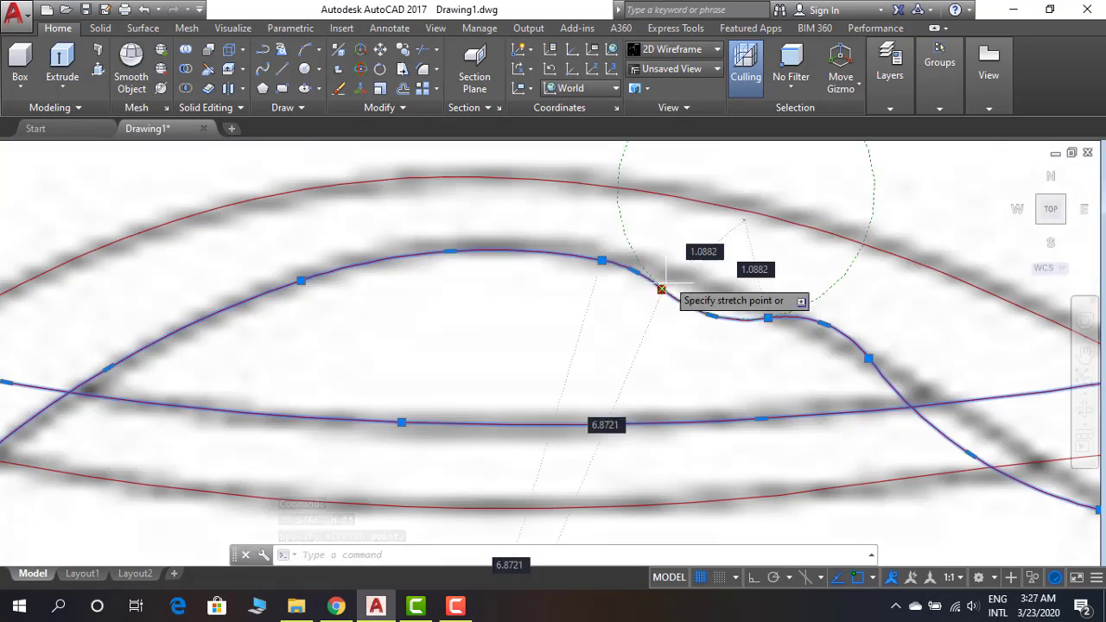
scroll(602, 259, up, 3)
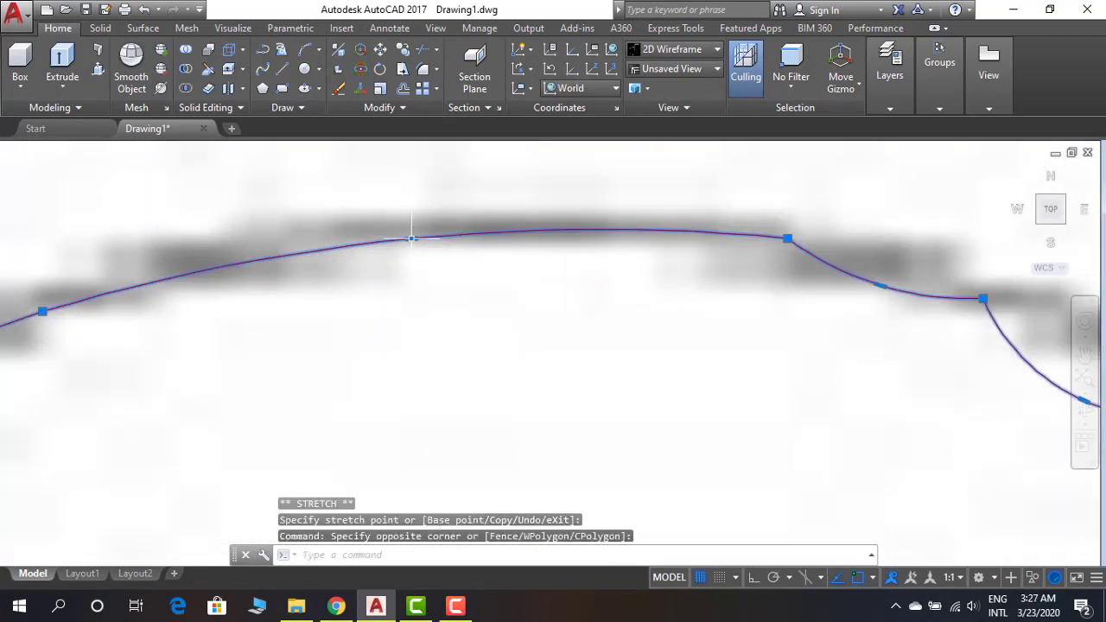
scroll(348, 322, down, 3)
middle_drag(394, 323, 296, 333)
scroll(296, 333, up, 3)
scroll(296, 334, down, 3)
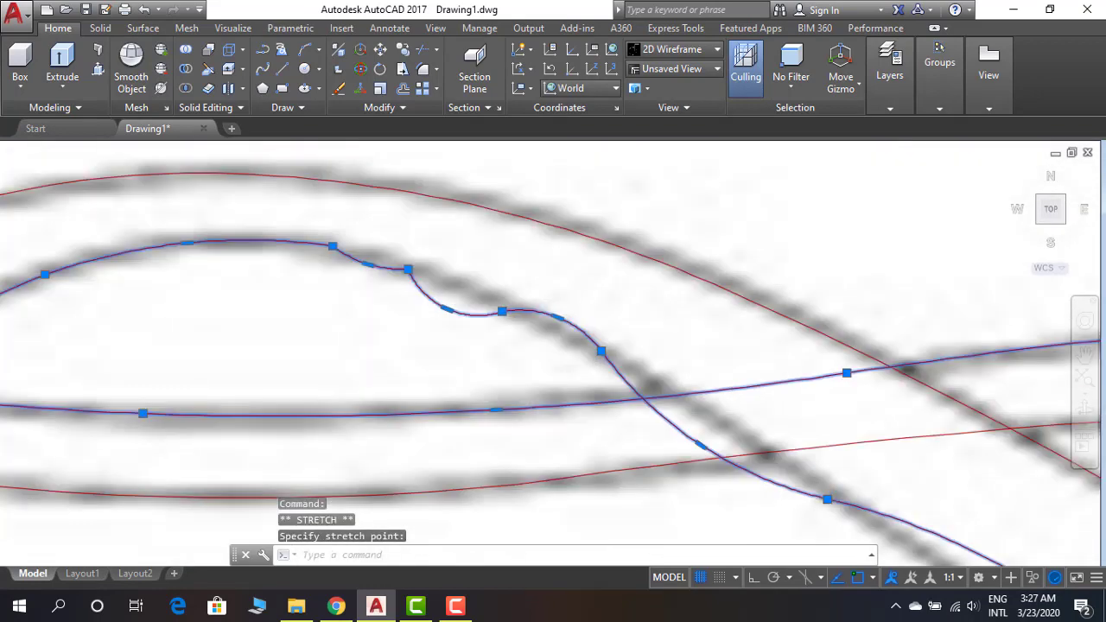
scroll(497, 313, up, 1)
click(497, 291)
Reposition further strand vertices toward the looping end to match the sketch
click(366, 237)
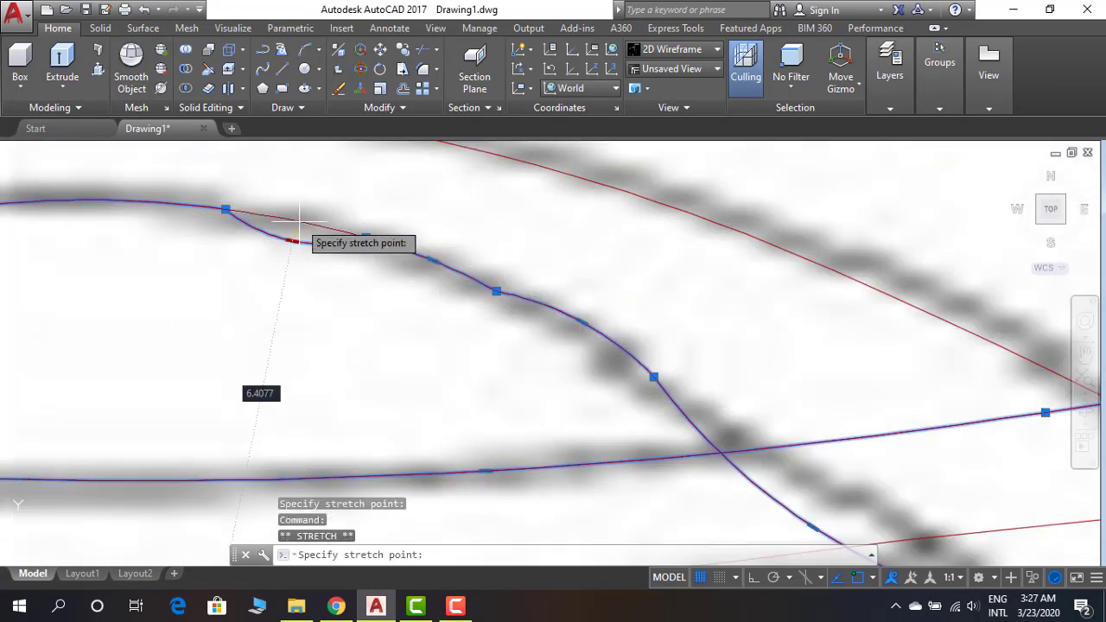
scroll(584, 334, down, 2)
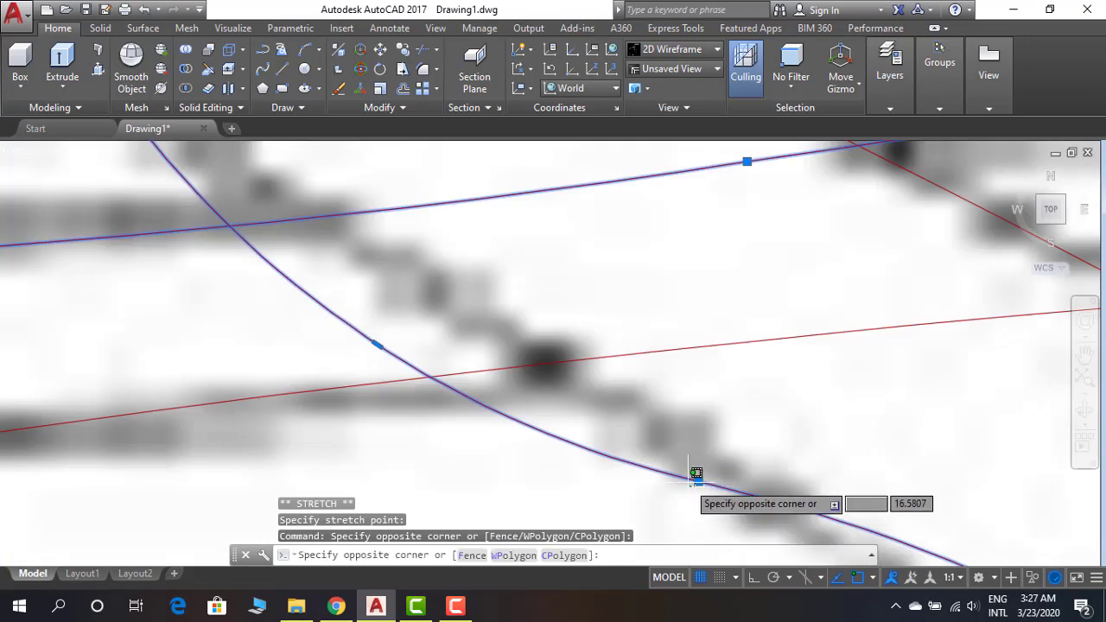
click(709, 478)
scroll(432, 291, up, 3)
middle_drag(432, 291, 581, 406)
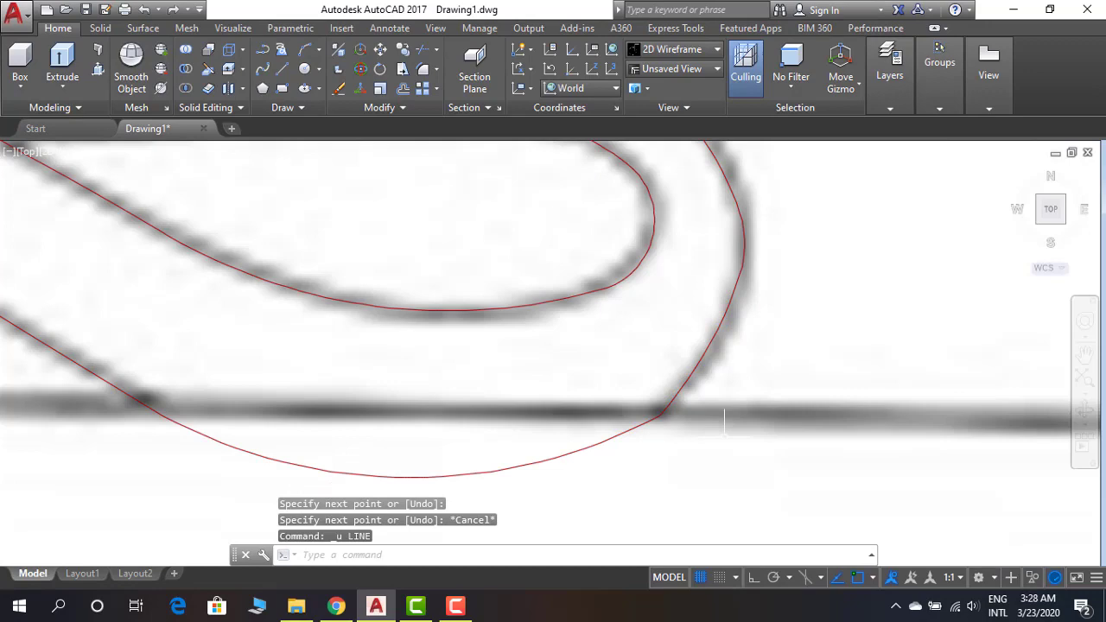
scroll(724, 424, down, 3)
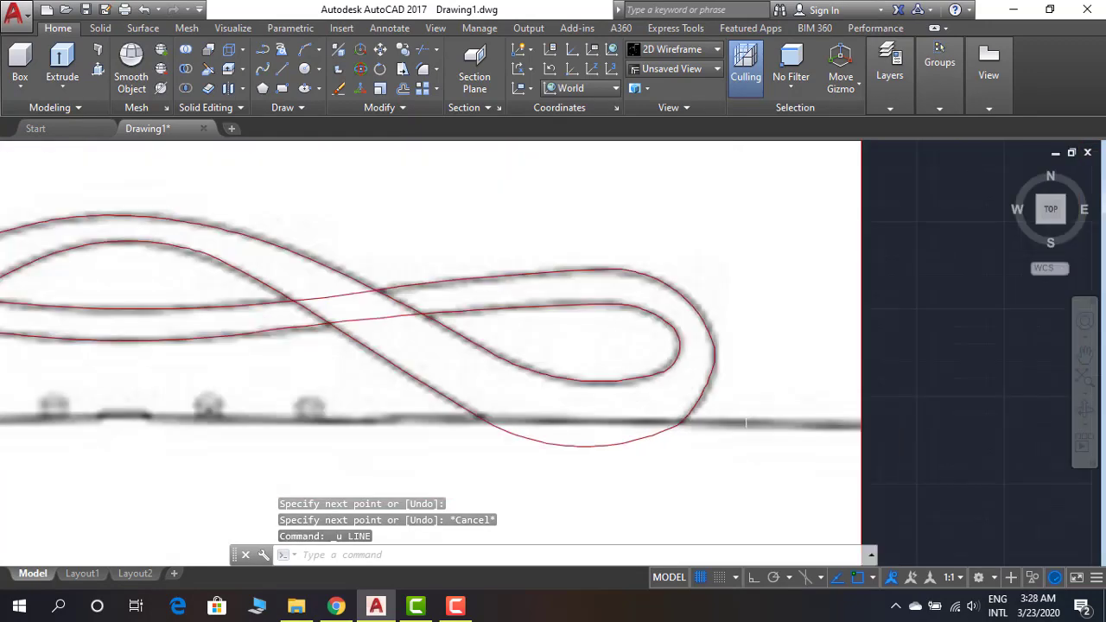
scroll(724, 423, down, 3)
Draw a horizontal red guide line from the plan view's edge out to the right
scroll(724, 424, down, 2)
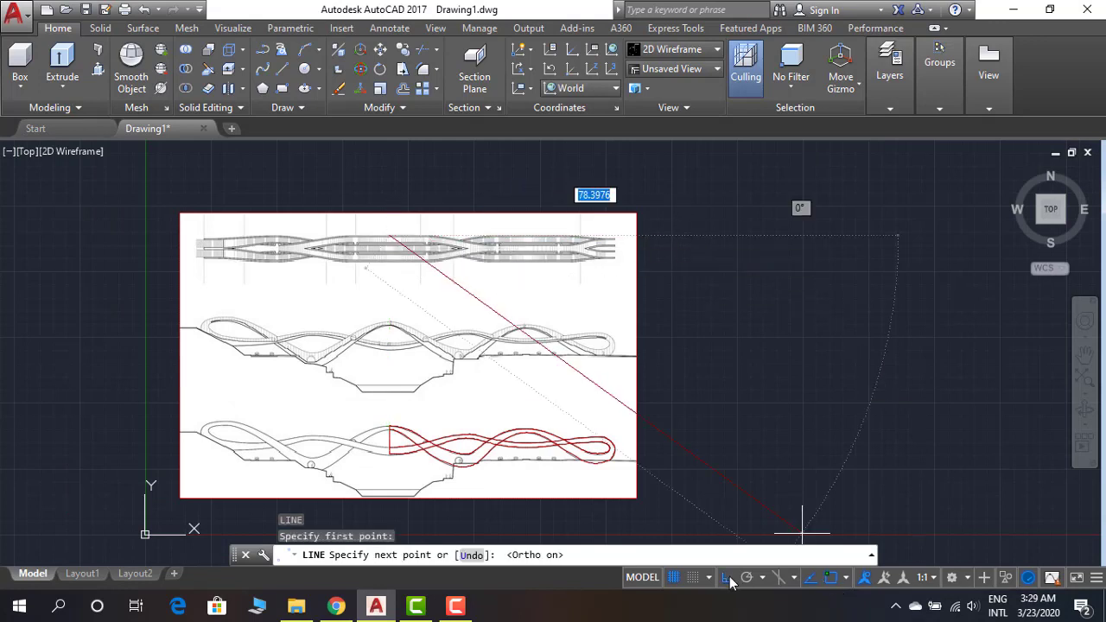
key(Escape)
key(Return)
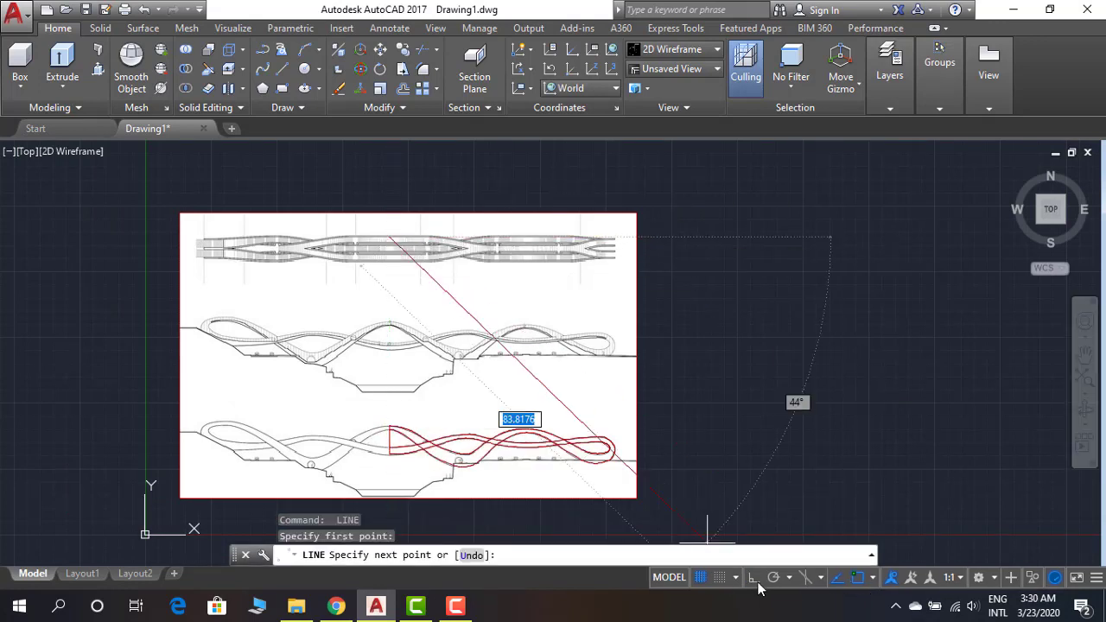
click(750, 234)
key(Return)
key(Return)
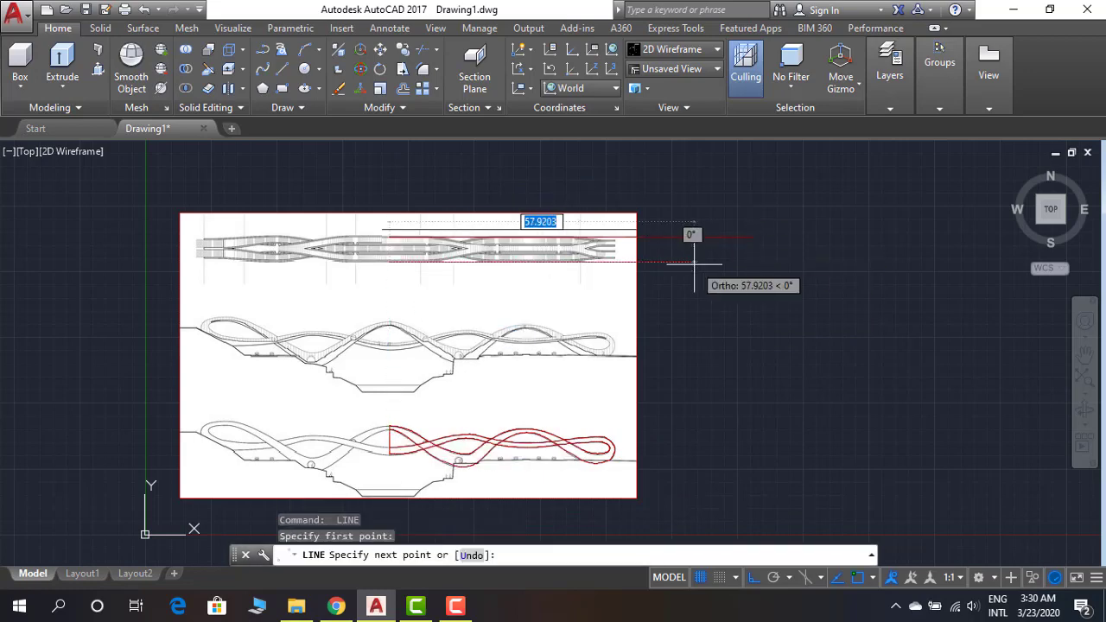
key(Return)
Draw another horizontal guide line from a ribbon edge endpoint past the sketch
scroll(387, 263, up, 5)
key(Return)
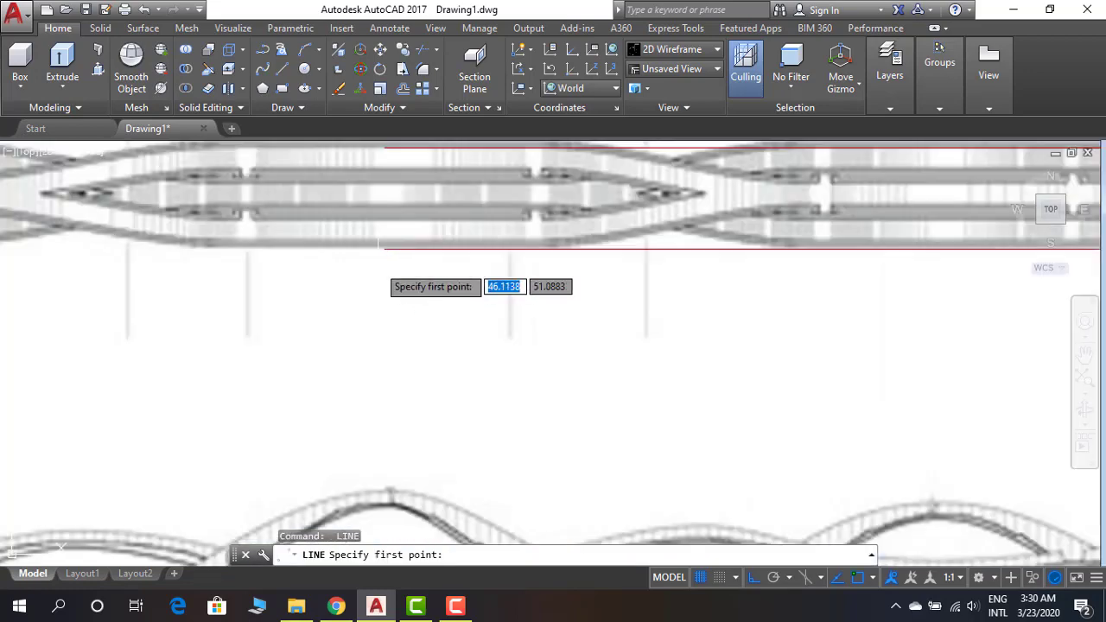
click(384, 248)
scroll(384, 249, down, 3)
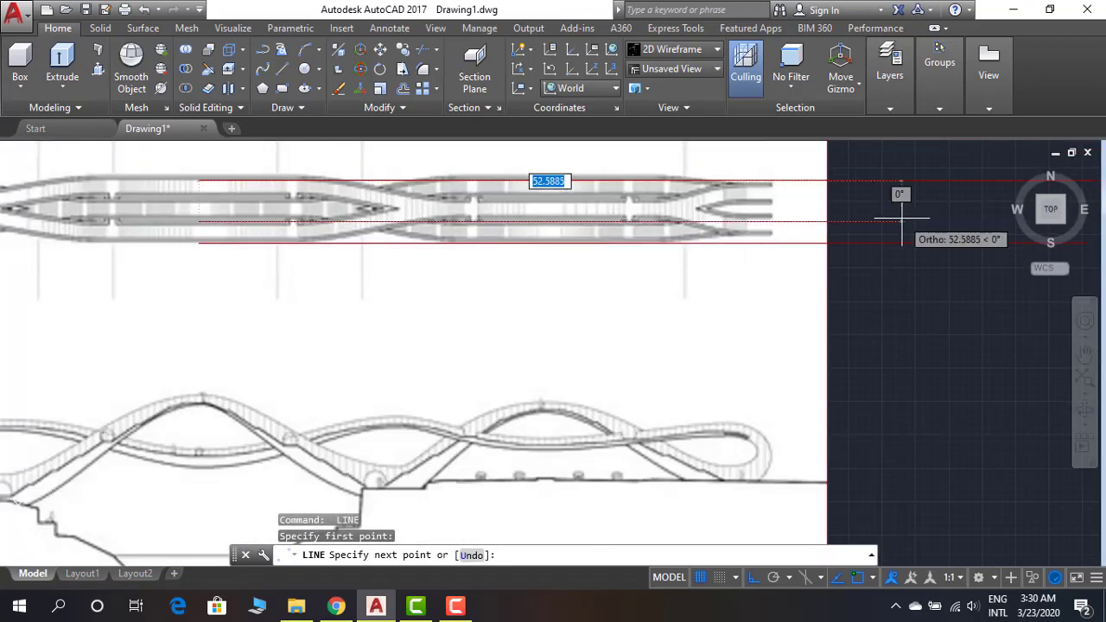
click(908, 234)
key(Return)
scroll(803, 286, down, 1)
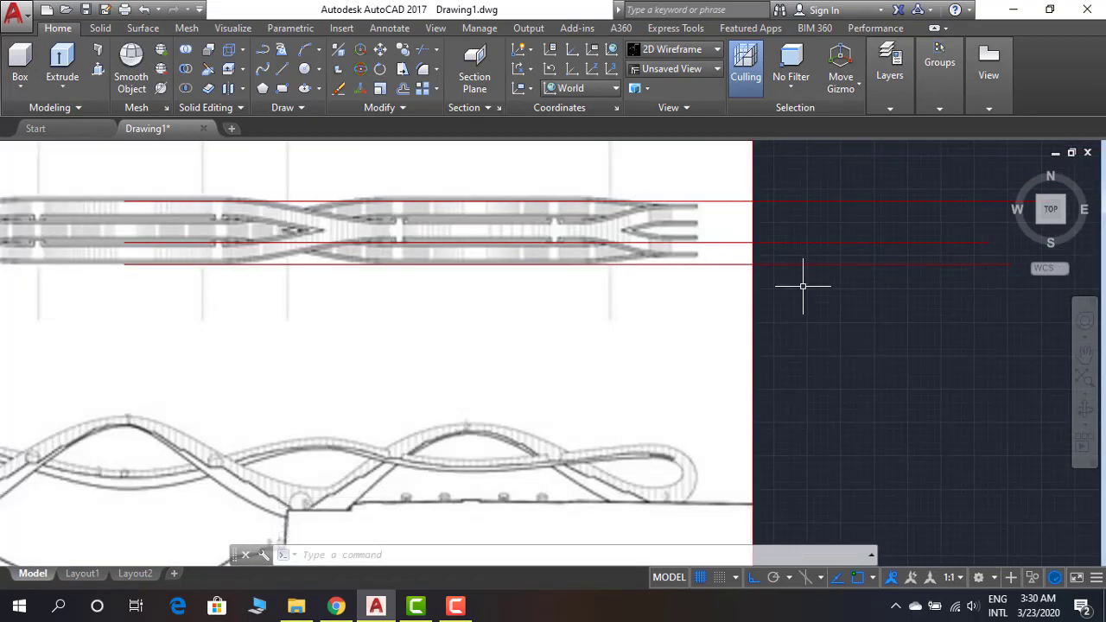
mouse_move(803, 286)
middle_down()
mouse_move(815, 314)
mouse_move(786, 335)
middle_up()
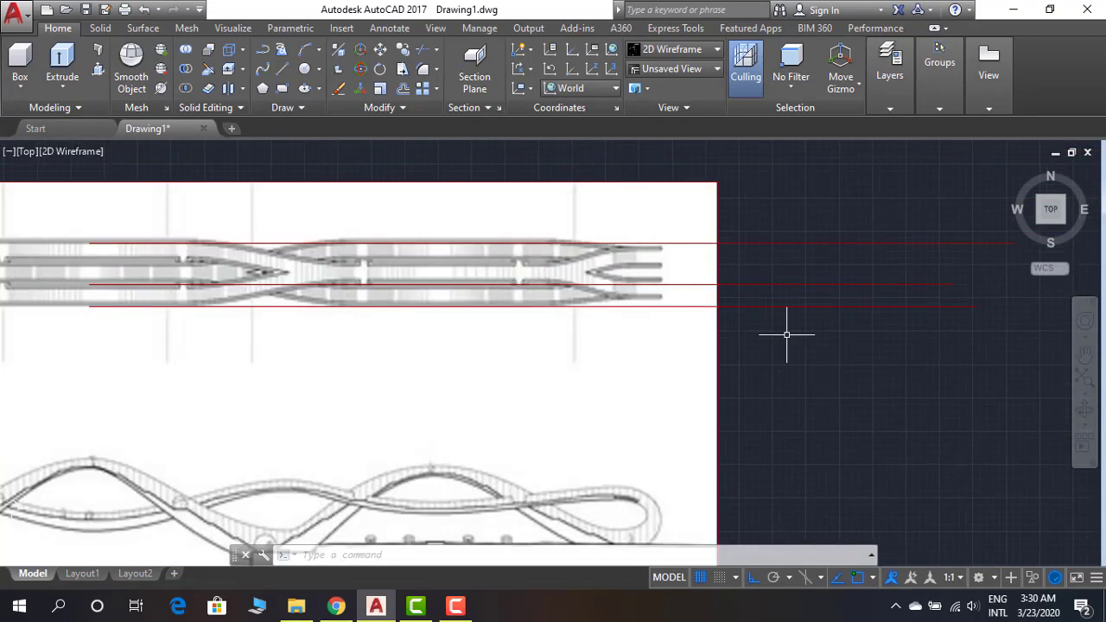
Window-select the red curves with MOVE and set a base point, then cancel the move
scroll(825, 378, down, 4)
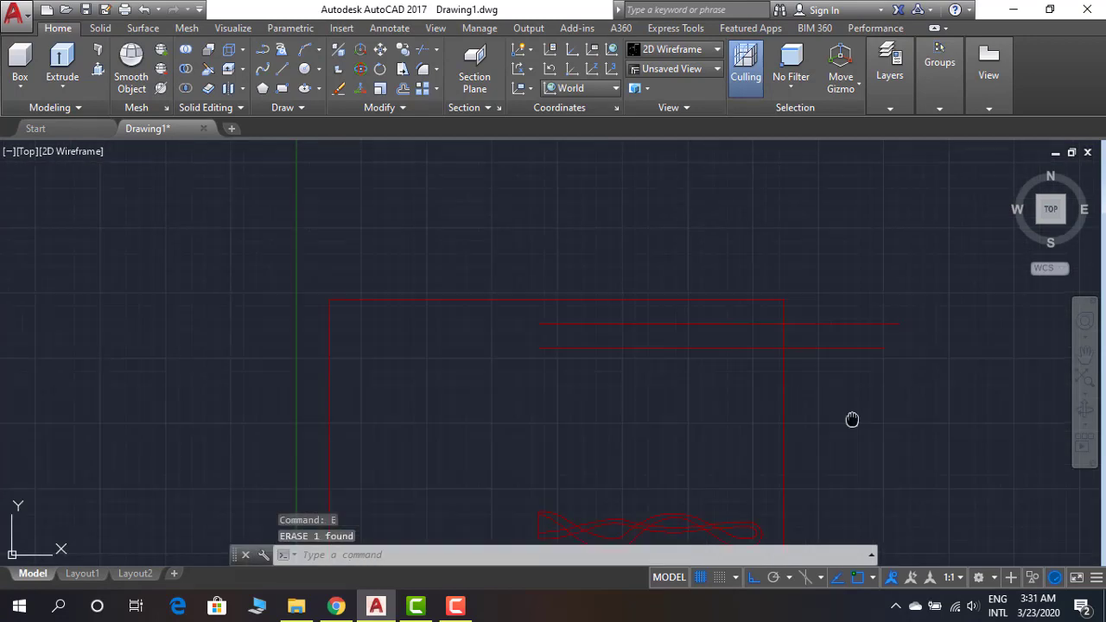
scroll(852, 420, up, 3)
key(m)
key(Return)
click(826, 407)
click(748, 235)
click(686, 444)
key(Return)
click(605, 484)
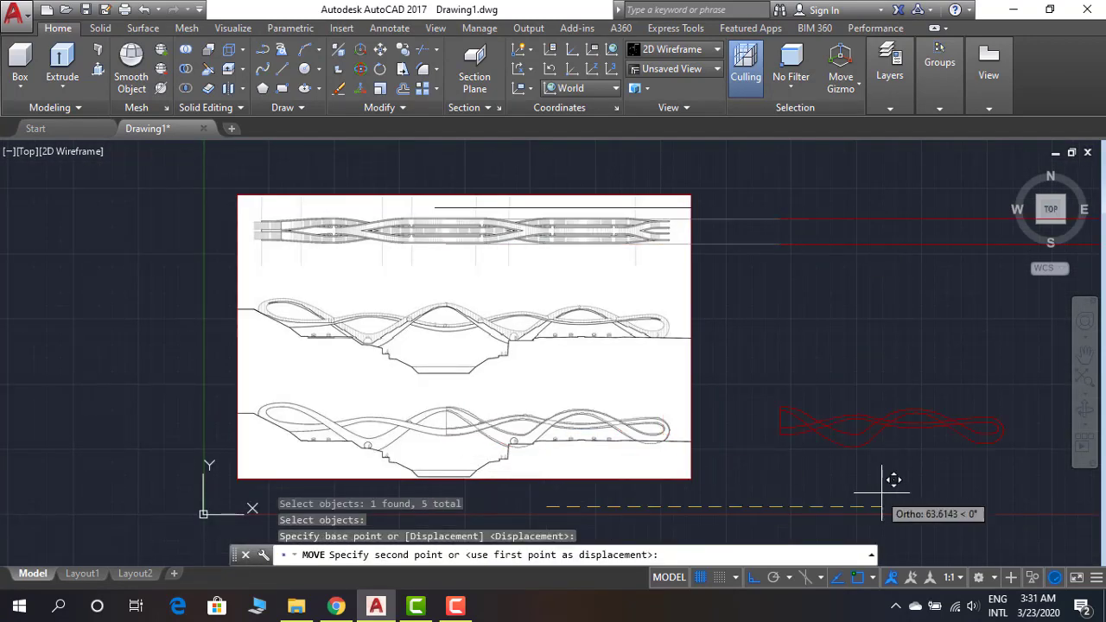
mouse_move(889, 476)
middle_down()
mouse_move(839, 482)
mouse_move(593, 390)
middle_up()
key(Escape)
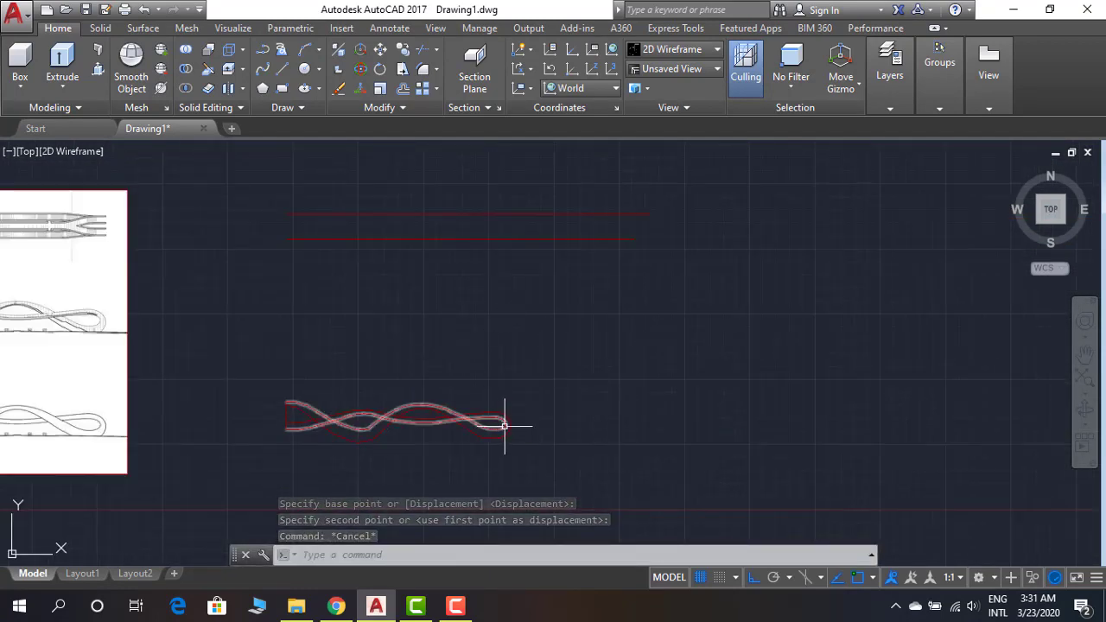
Window-select the pink curve and stretch its right-loop grip inside the red braid outline
scroll(509, 422, up, 2)
scroll(506, 423, up, 2)
scroll(511, 420, up, 1)
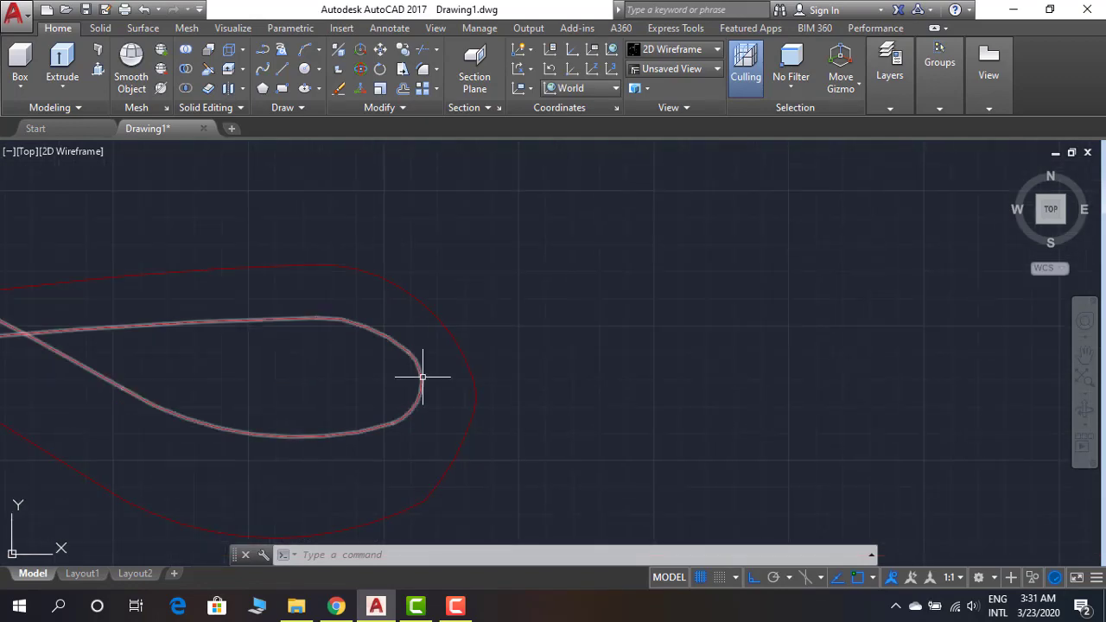
click(477, 486)
click(523, 386)
scroll(518, 380, up, 4)
click(489, 277)
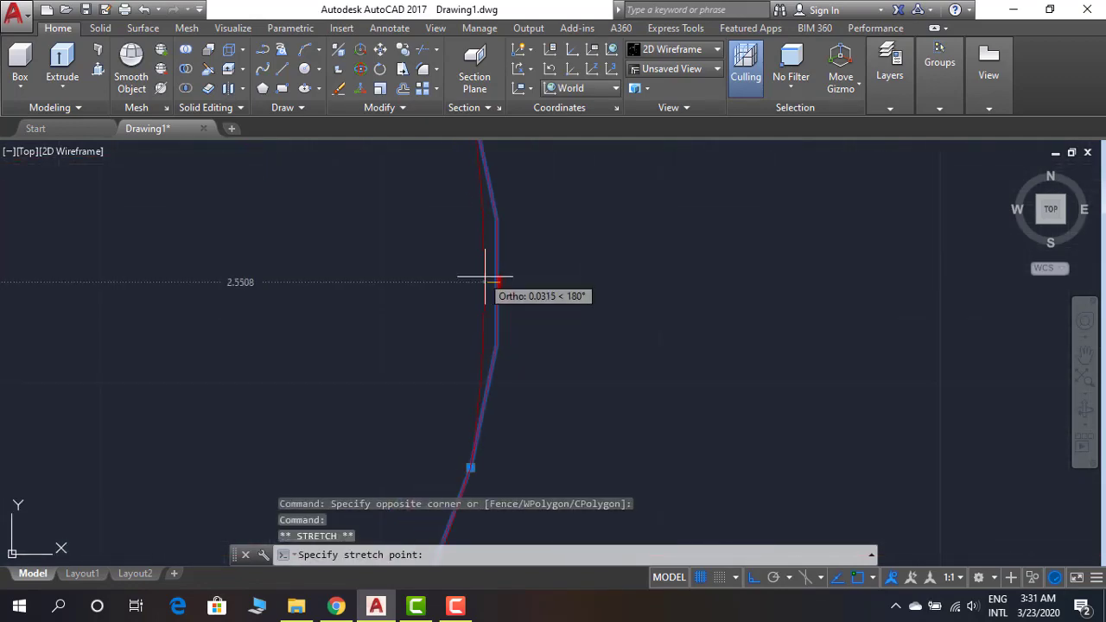
scroll(587, 354, down, 4)
scroll(518, 402, up, 2)
scroll(498, 321, up, 2)
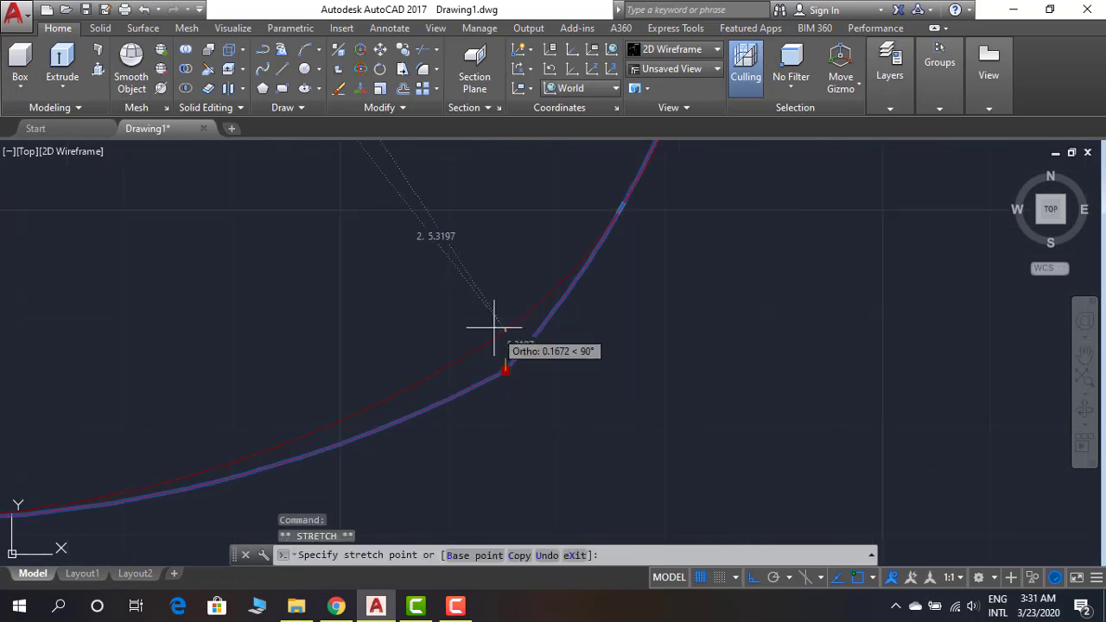
scroll(553, 363, down, 1)
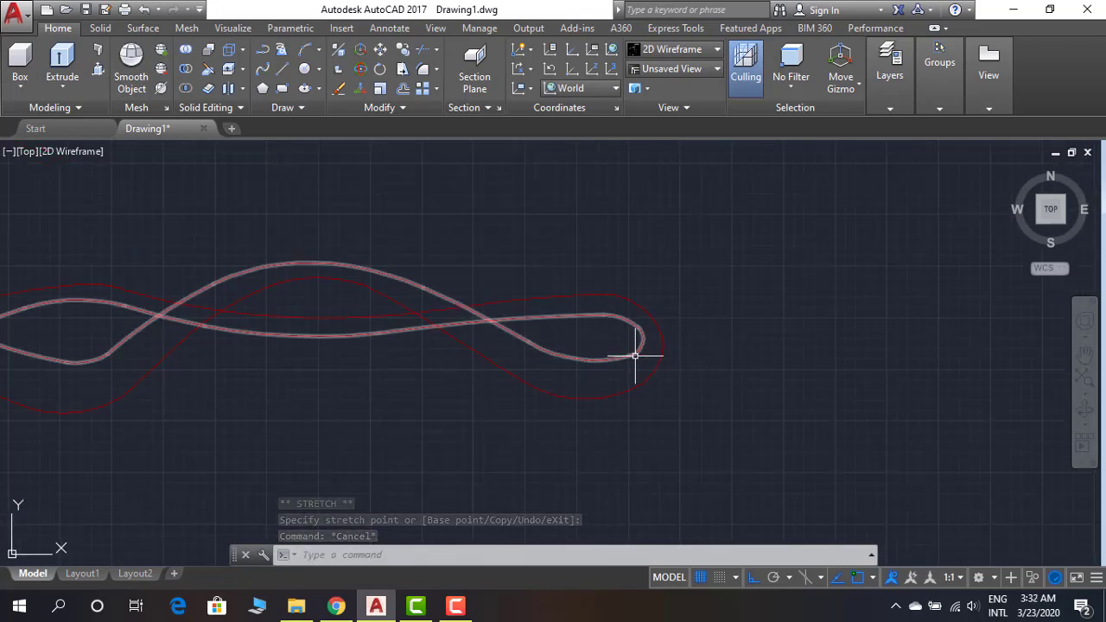
click(654, 333)
scroll(717, 367, down, 2)
scroll(755, 388, down, 2)
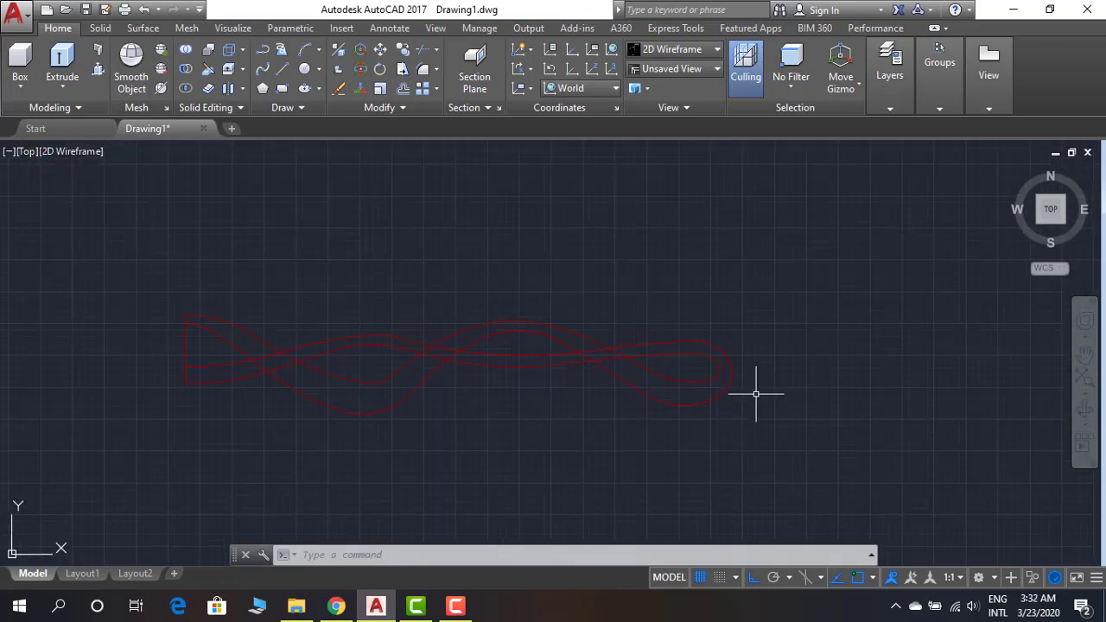
scroll(660, 387, up, 3)
Break the braid curve between two points near the right loop
key(Return)
scroll(583, 340, up, 5)
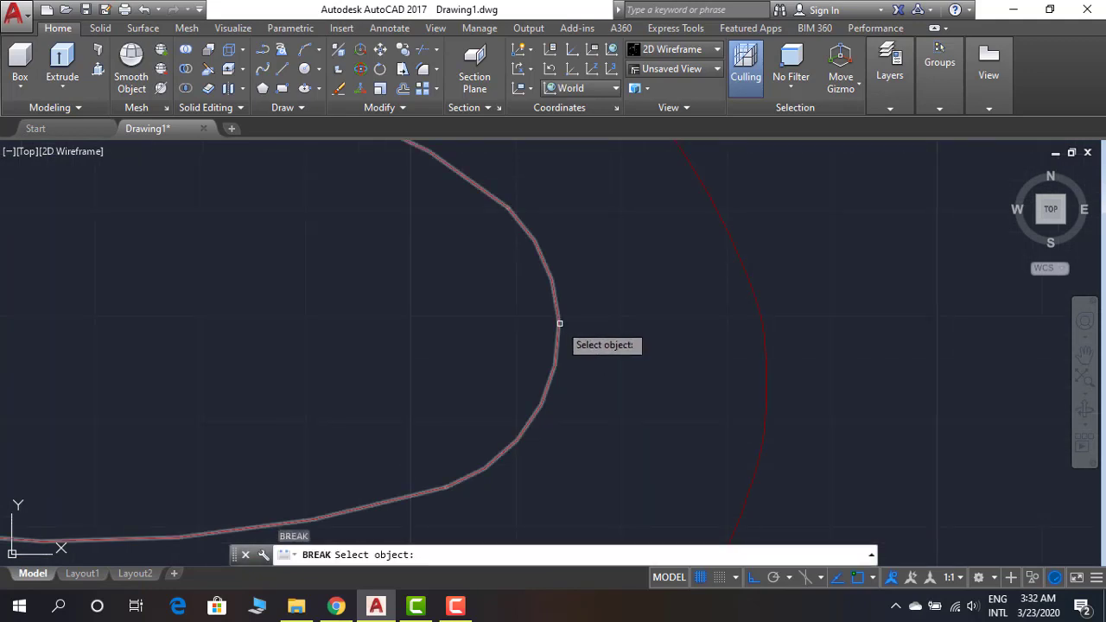
click(559, 324)
scroll(559, 323, up, 2)
scroll(555, 320, up, 2)
scroll(545, 304, up, 1)
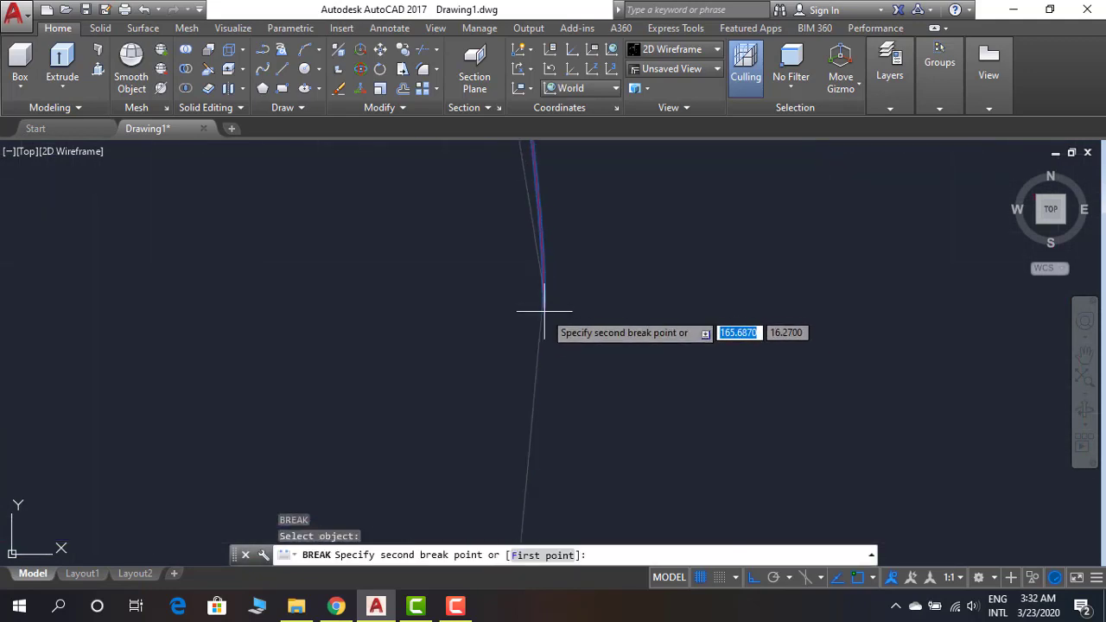
click(564, 303)
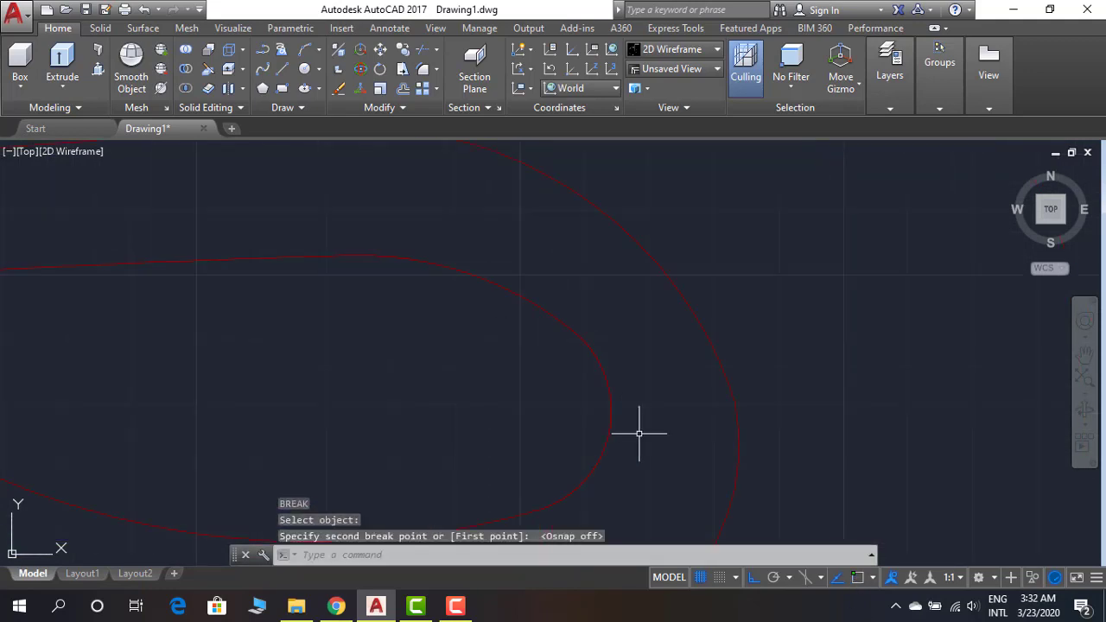
scroll(605, 423, down, 2)
text(br)
key(Return)
scroll(555, 404, up, 3)
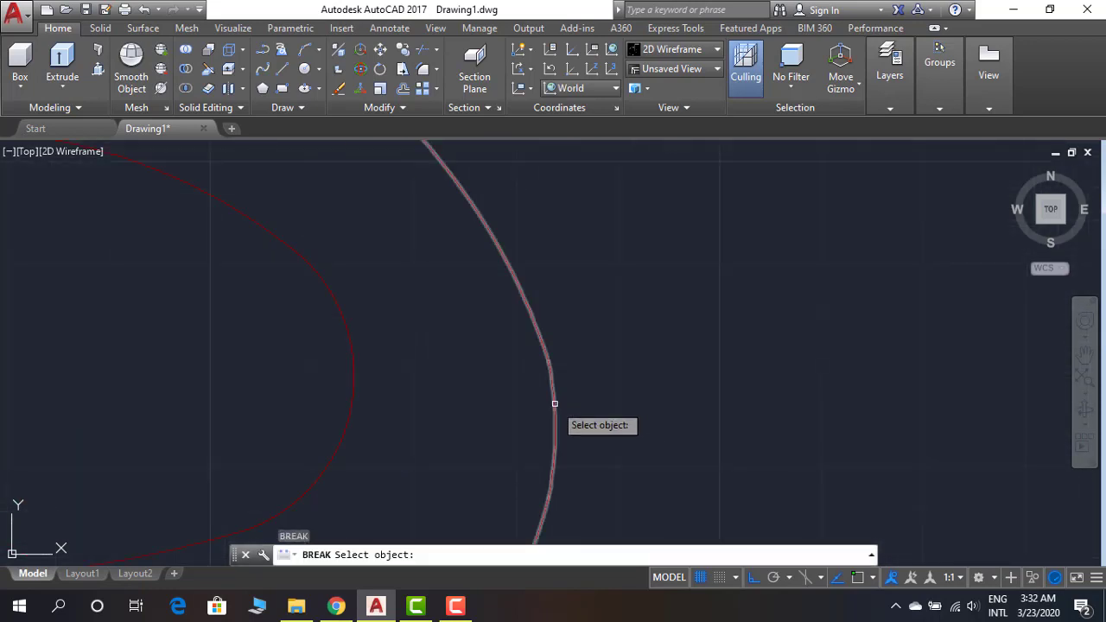
key(Escape)
Draw a short horizontal line from the outer arc's quadrant to the right
text(l)
key(Return)
click(353, 373)
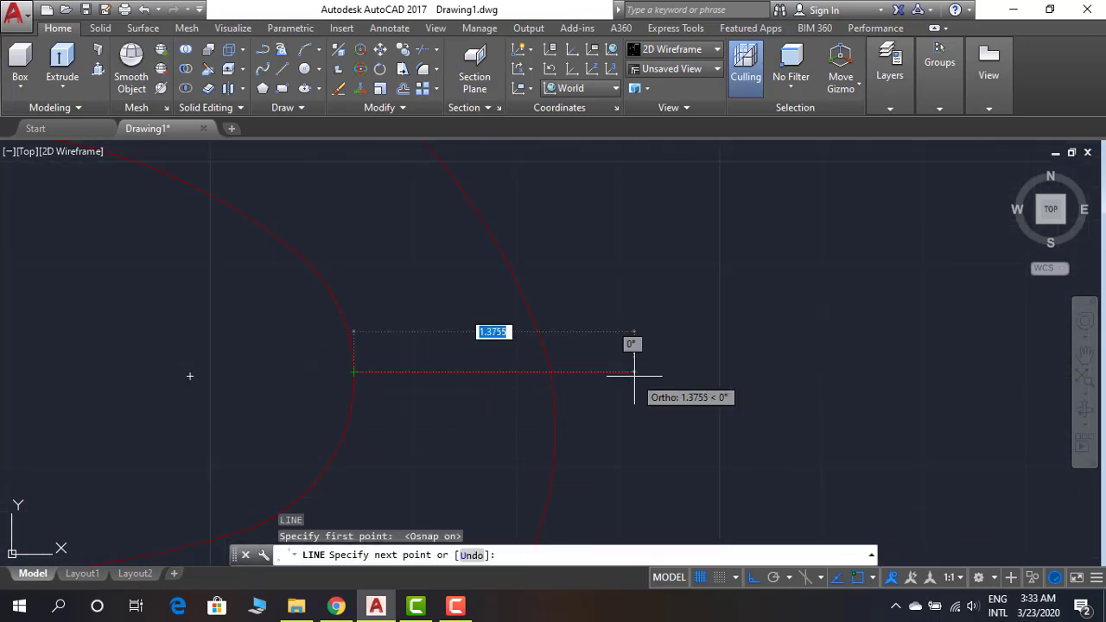
click(631, 372)
key(Return)
Break the outer red arc where the new line crosses it
text(br)
key(Return)
click(555, 368)
click(554, 367)
key(Return)
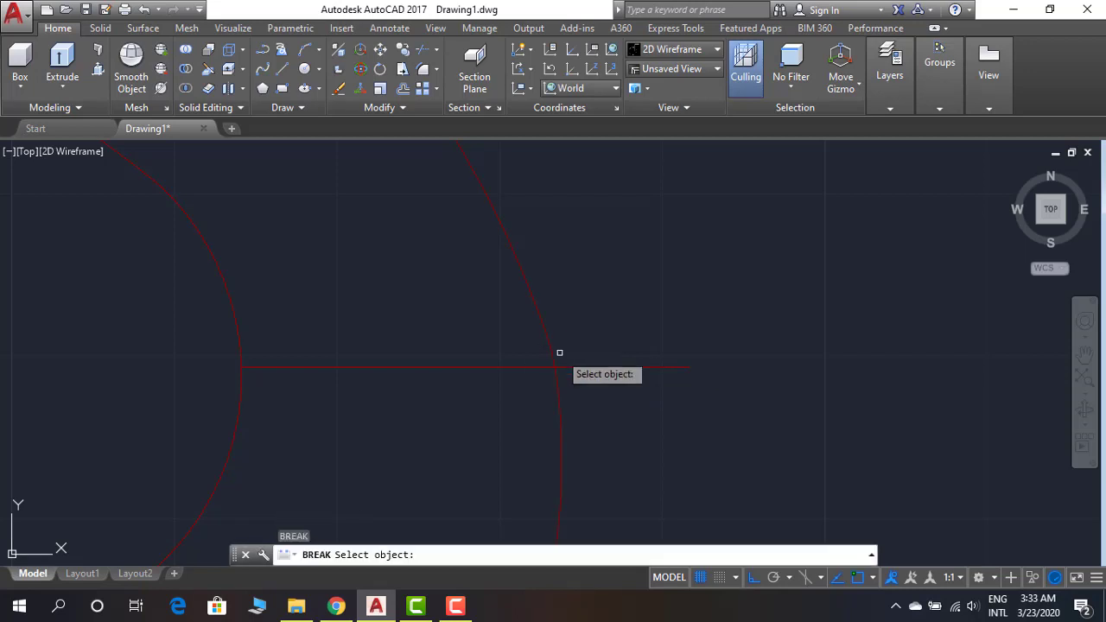
scroll(550, 389, up, 2)
click(550, 387)
Start the EXTEND command (ex) and cancel it without changes
text(ex)
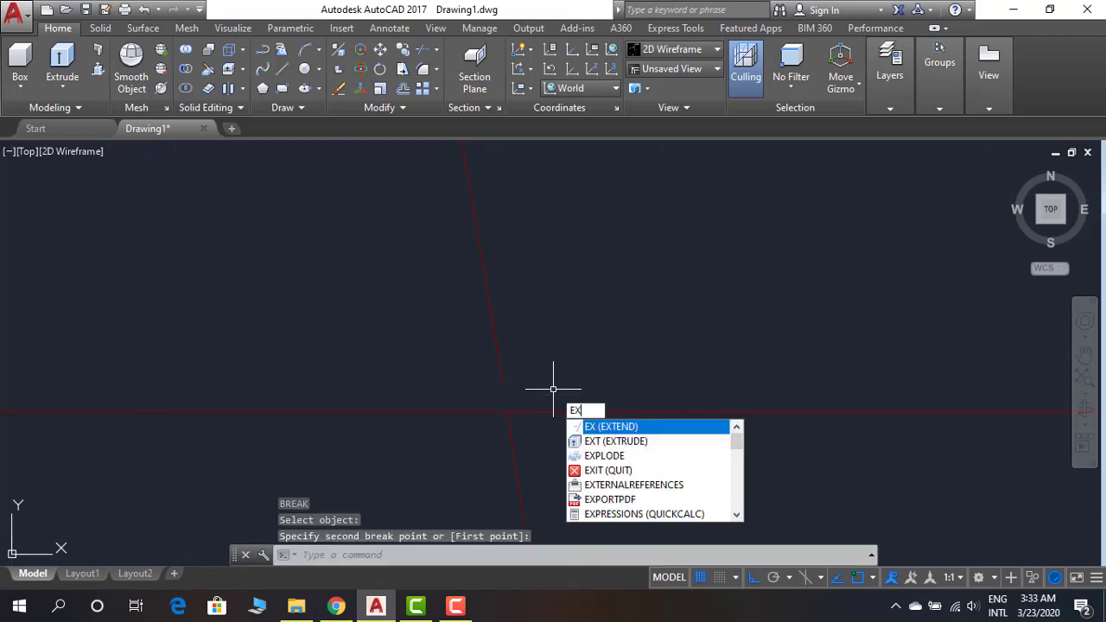
key(Return)
key(Escape)
scroll(553, 370, down, 3)
scroll(561, 372, down, 5)
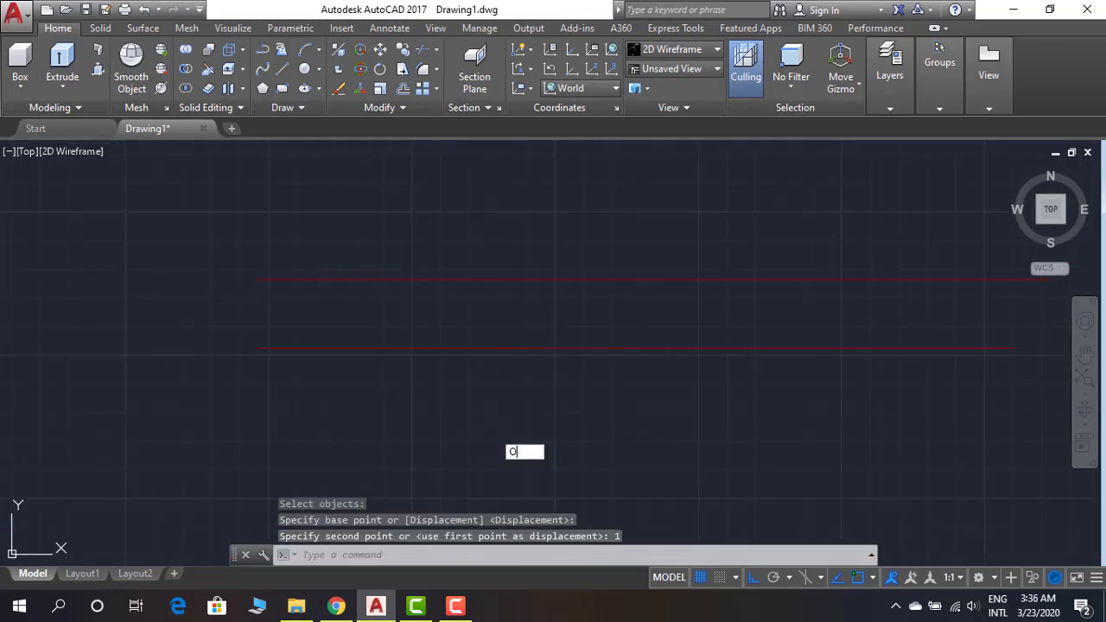
Offset the red line upward into parallel copies forming the guide-line stack
key(Return)
Window-select the four parallel red lines for a move, then cancel it
key(Return)
click(528, 351)
click(556, 296)
scroll(505, 411, down, 5)
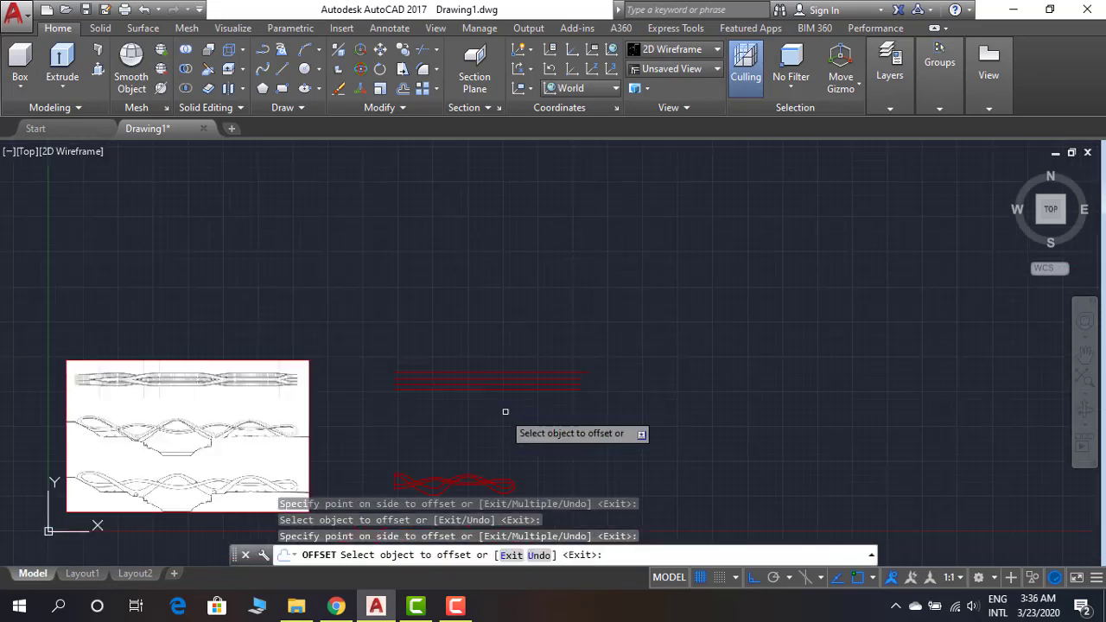
middle_drag(506, 411, 523, 413)
key(Escape)
text(m)
key(Return)
click(632, 432)
click(491, 338)
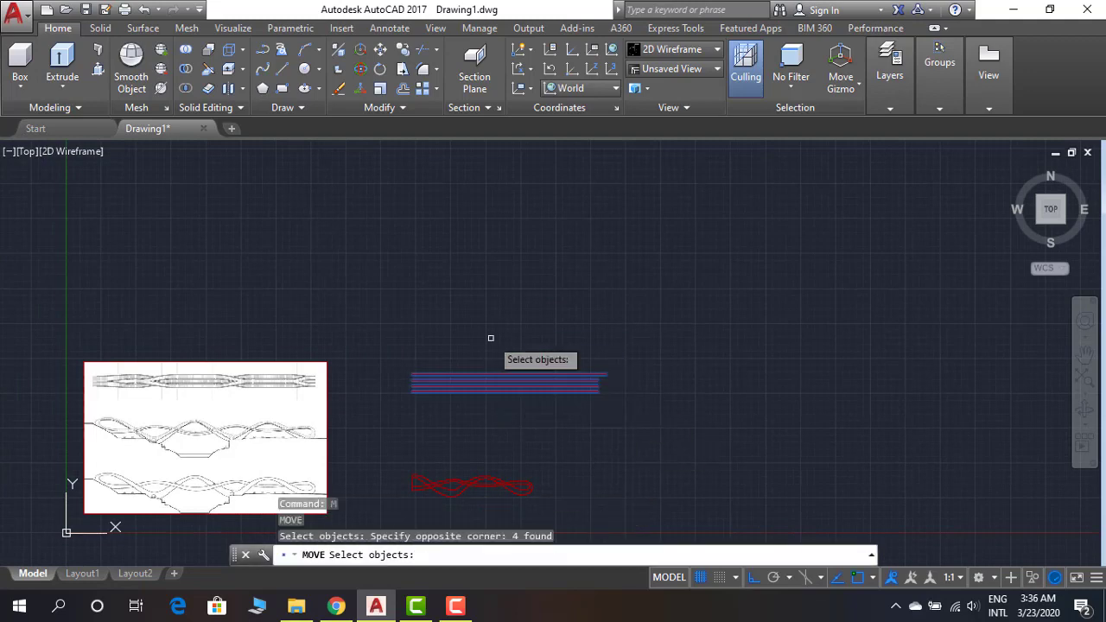
key(Return)
click(413, 391)
key(Escape)
Move the braid reference image higher up the drawing
key(Return)
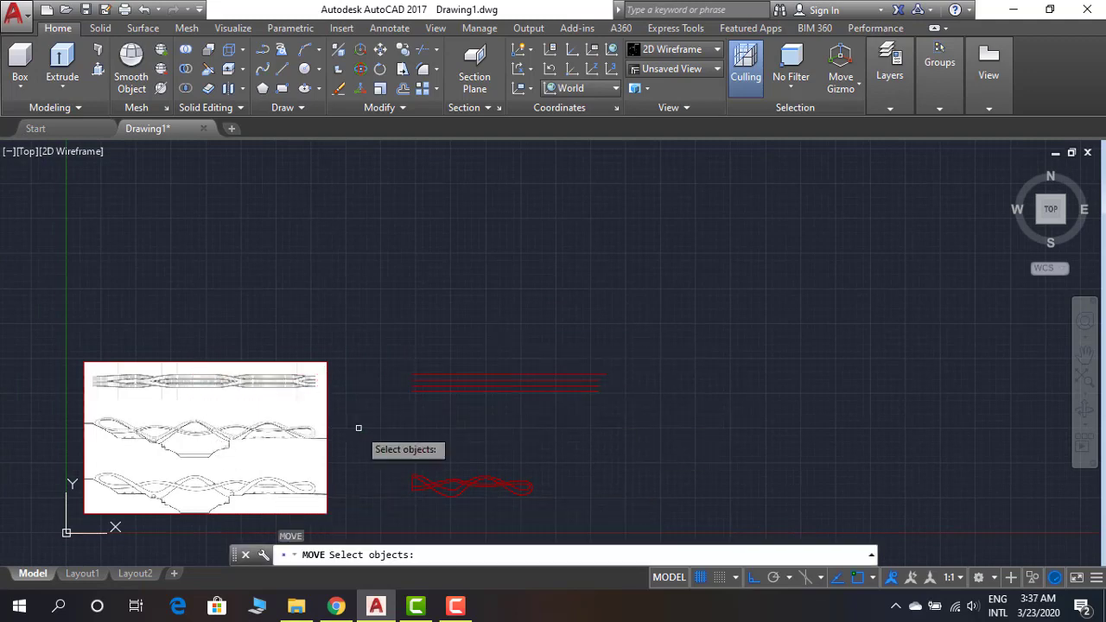
click(358, 424)
key(Return)
click(216, 560)
click(254, 394)
Move the reference image further right so it sits above the red lines
key(Return)
click(129, 426)
key(Return)
click(129, 424)
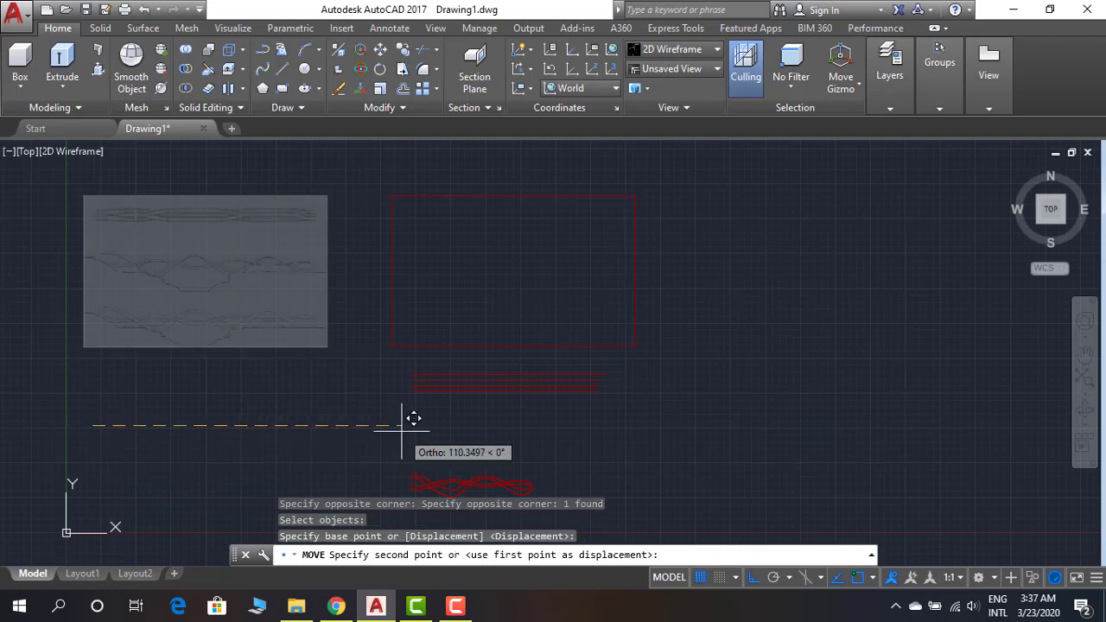
click(424, 424)
scroll(433, 354, up, 2)
scroll(321, 371, up, 1)
Draw a short vertical red line up from the wave crest
text(l)
key(Return)
scroll(332, 289, up, 2)
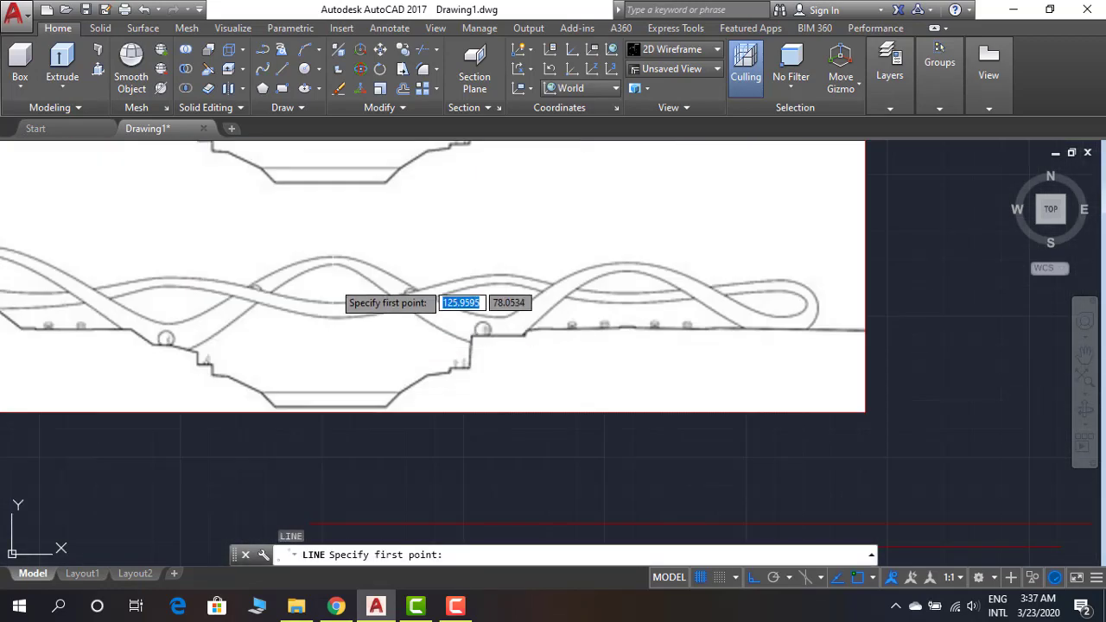
click(333, 258)
click(334, 206)
Window-select ten objects for a move, then cancel the move
key(Return)
scroll(333, 274, down, 4)
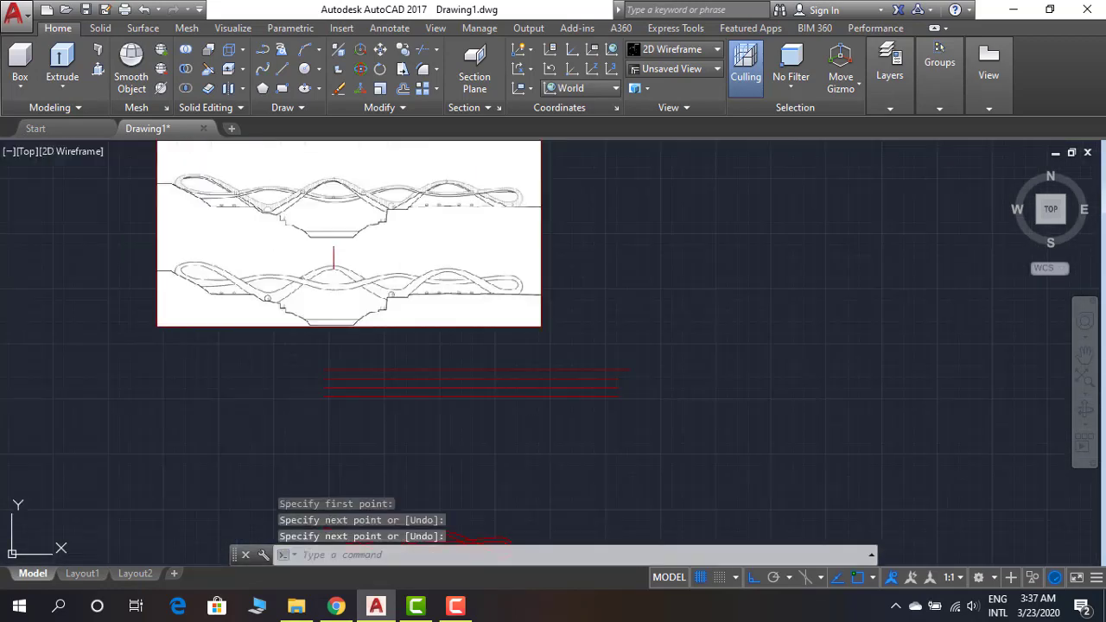
text(m)
key(Return)
click(304, 345)
click(666, 486)
key(Return)
click(312, 316)
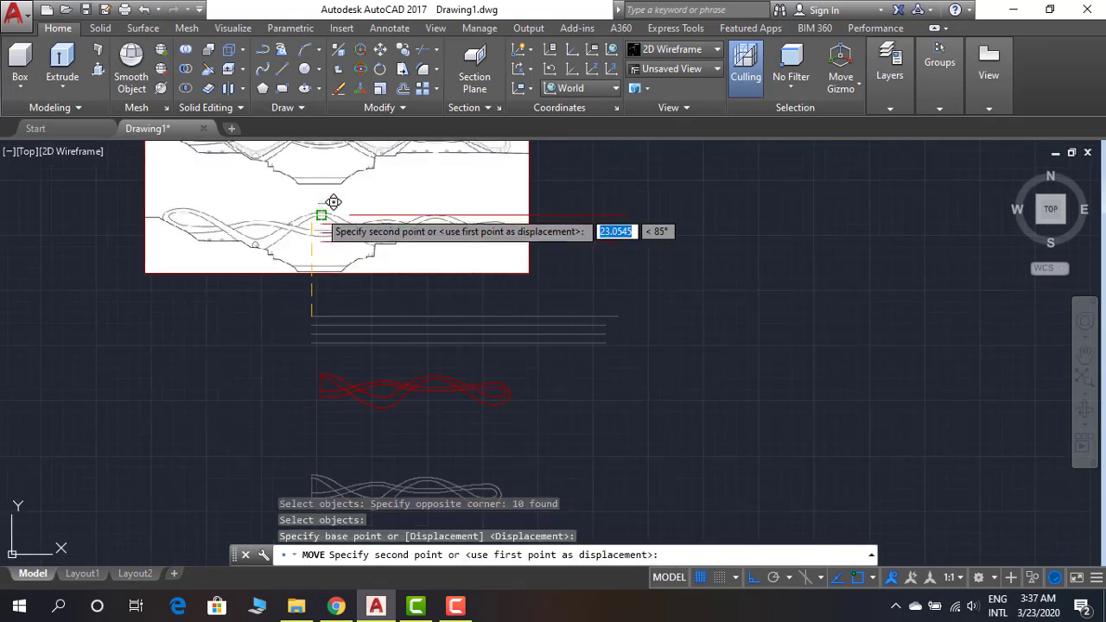
key(Escape)
Draw a long vertical red guide line down through the plan view
middle_drag(598, 182, 616, 296)
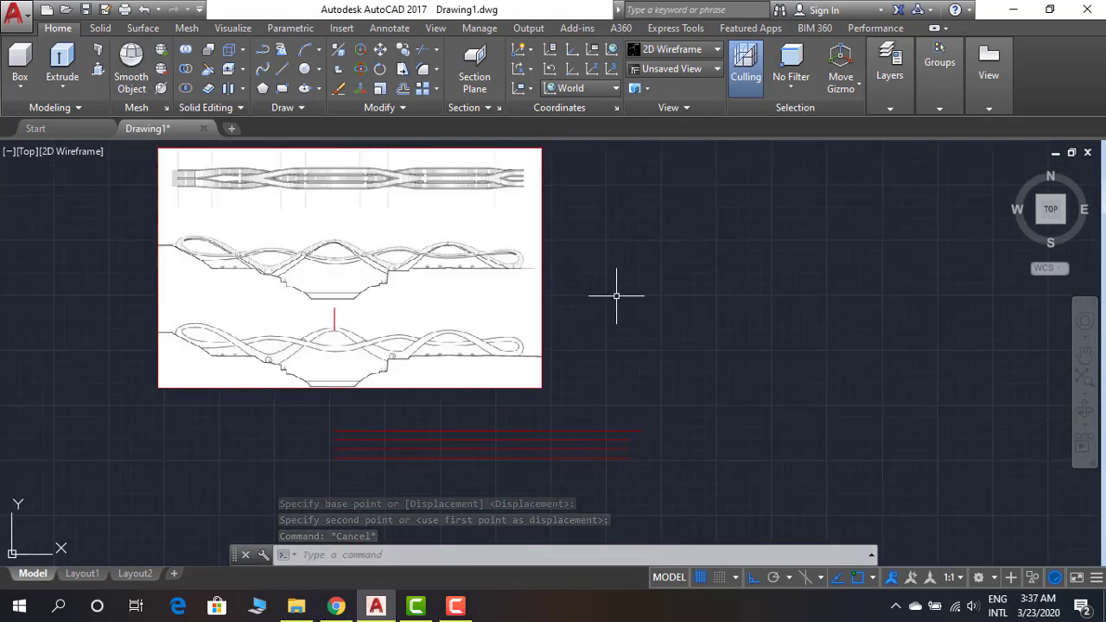
key(Return)
scroll(456, 210, up, 3)
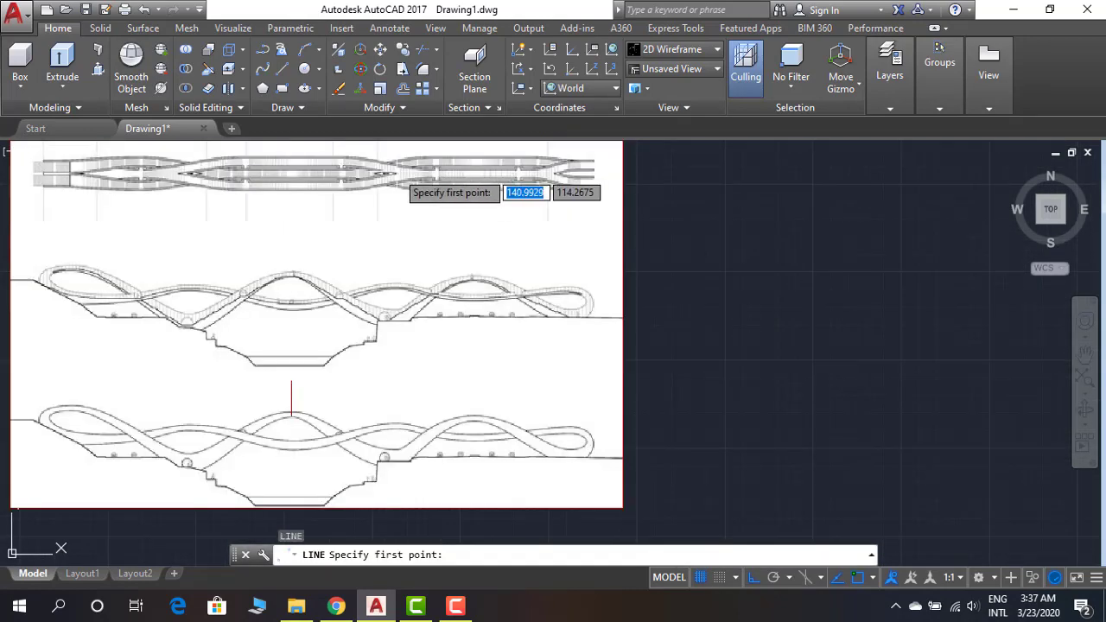
middle_drag(432, 259, 432, 173)
click(423, 151)
click(422, 501)
key(Return)
Add a second short vertical red line on the plan, then frame the sheet and red lines together
key(Return)
middle_drag(449, 387, 353, 548)
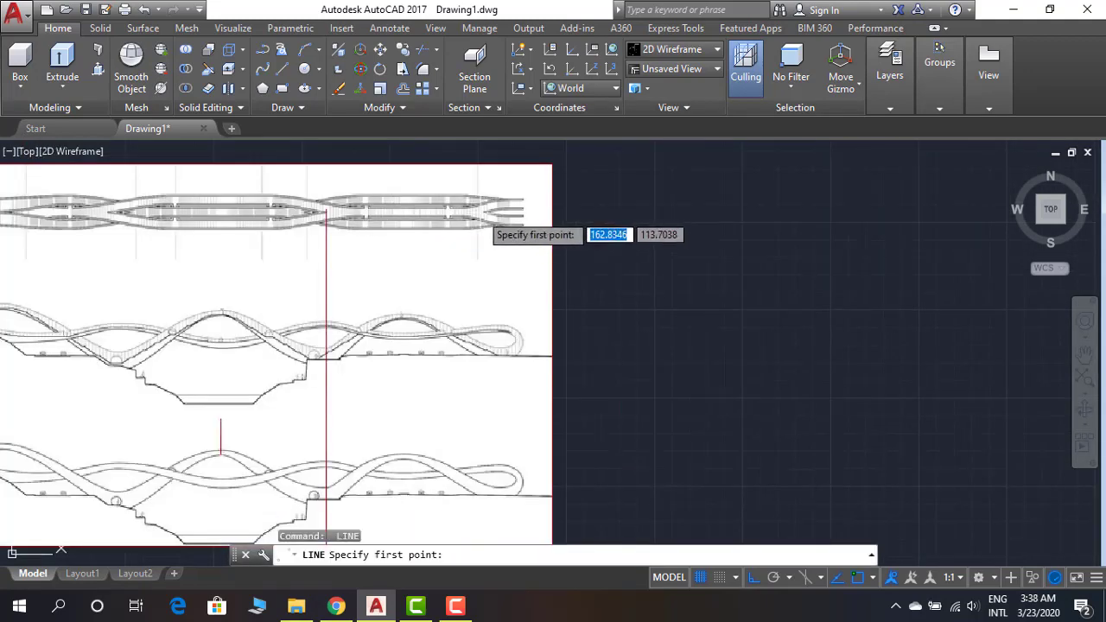
middle_drag(488, 223, 466, 173)
click(467, 285)
click(467, 308)
key(Return)
scroll(420, 288, down, 3)
scroll(420, 289, up, 3)
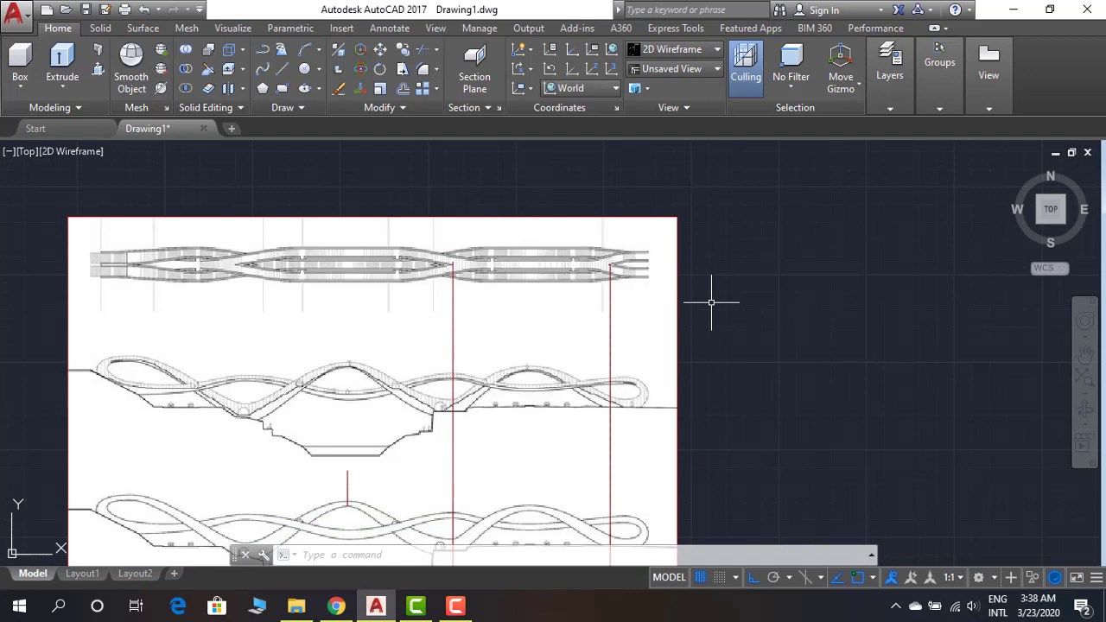
scroll(711, 303, down, 2)
mouse_move(735, 395)
middle_down()
mouse_move(737, 341)
mouse_move(728, 334)
middle_up()
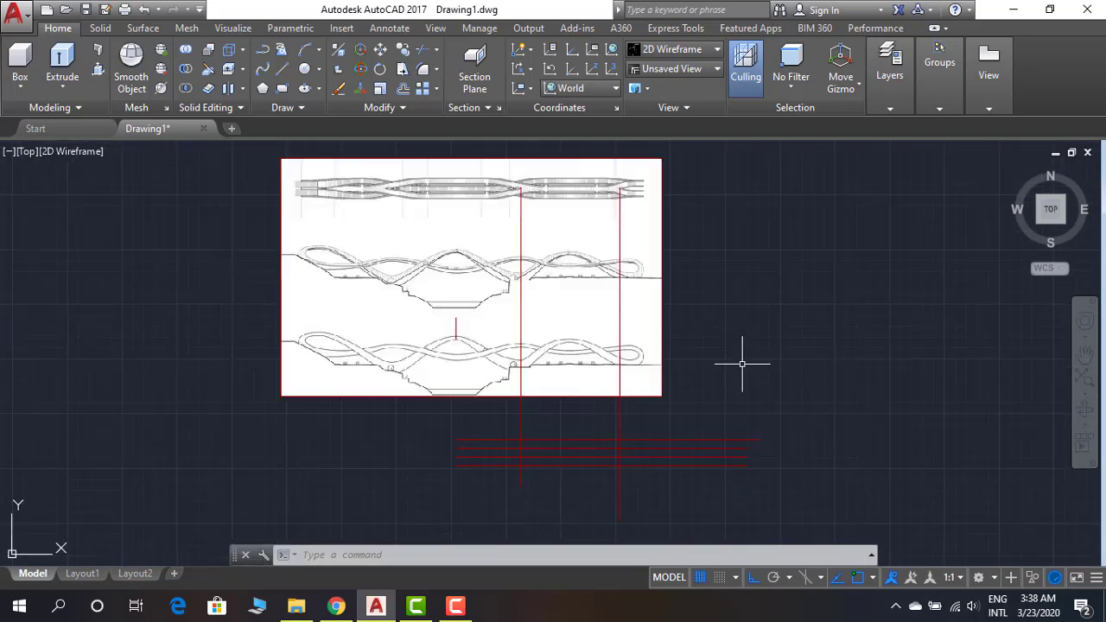
scroll(526, 423, up, 2)
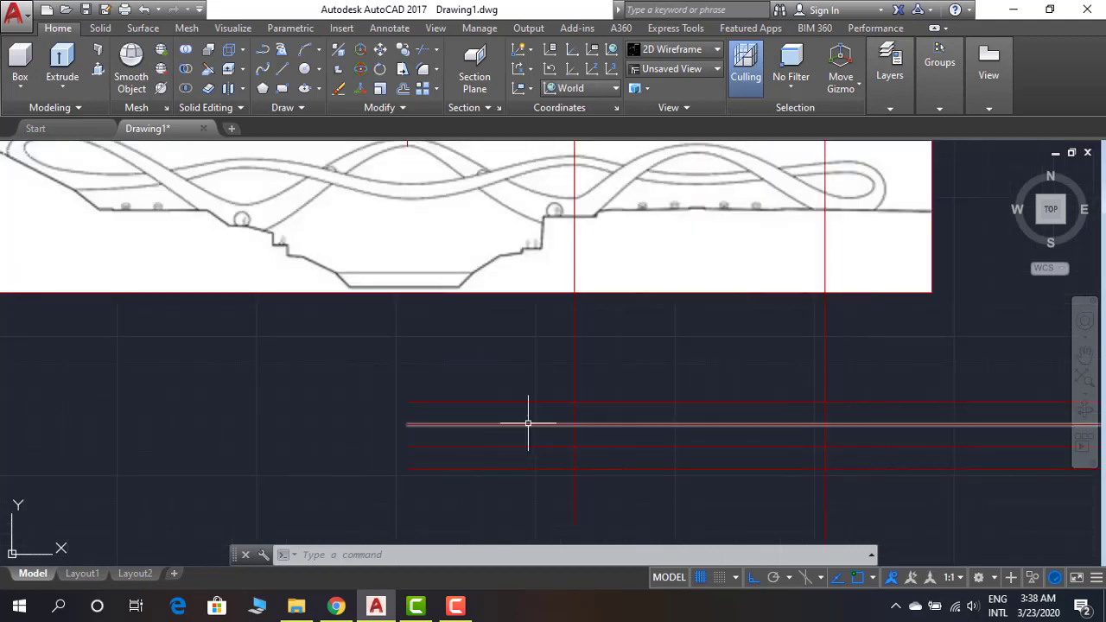
scroll(620, 447, up, 2)
scroll(645, 398, up, 1)
middle_drag(609, 482, 549, 515)
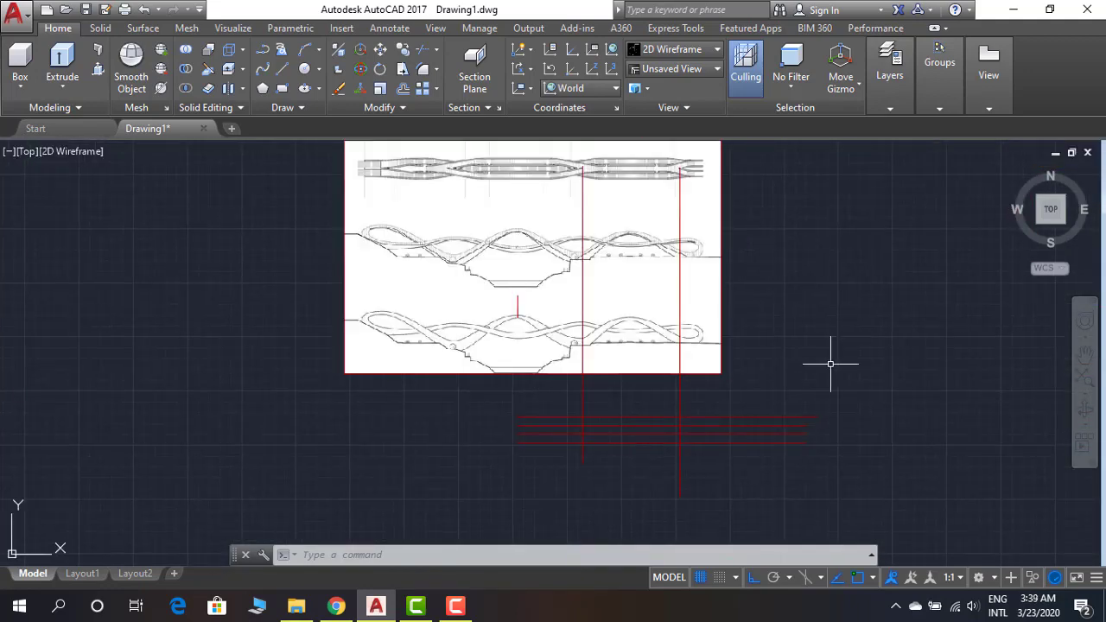
Draw a red guide line from a braid crossing on the plan image
text(l)
key(Return)
scroll(557, 183, up, 4)
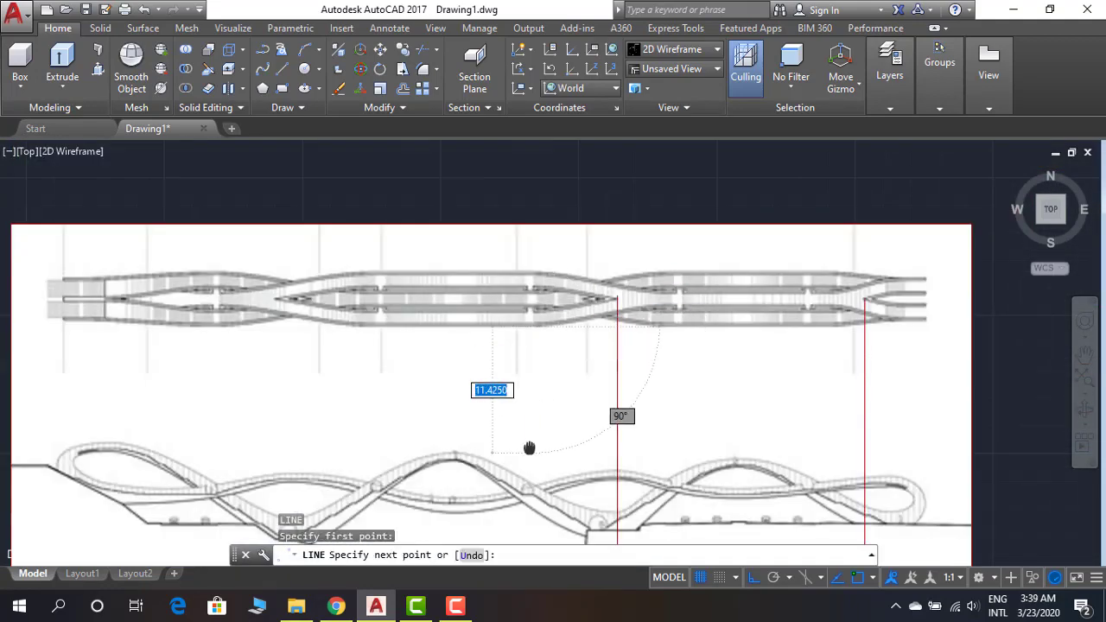
scroll(530, 447, down, 3)
key(Escape)
key(Return)
middle_drag(780, 234, 604, 366)
scroll(661, 361, up, 2)
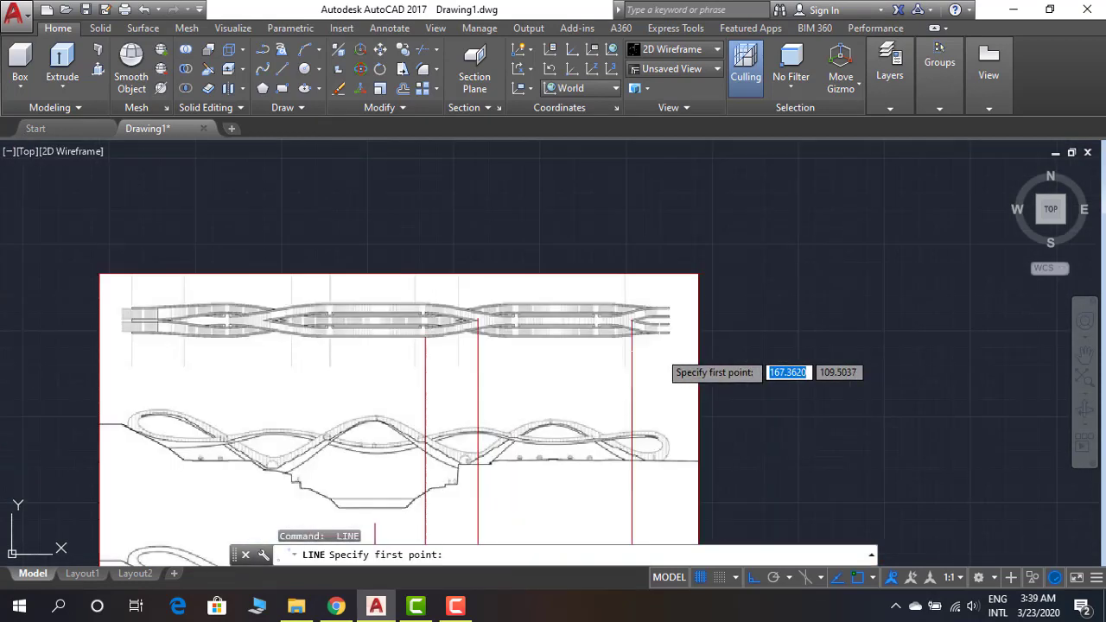
scroll(660, 352, up, 2)
click(654, 330)
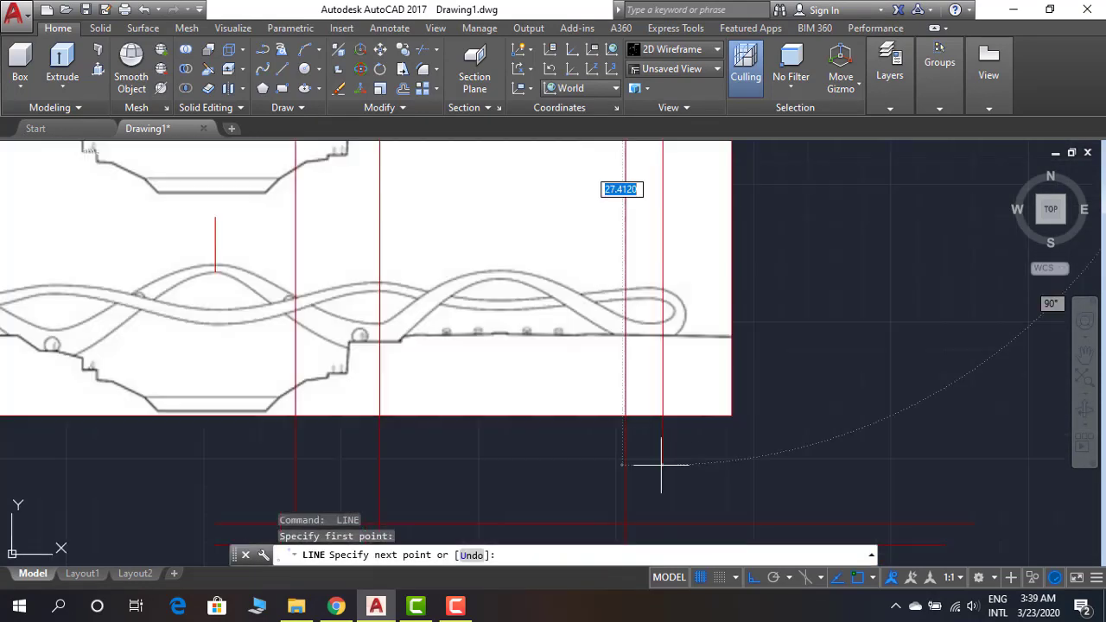
click(731, 430)
key(Escape)
scroll(772, 227, down, 3)
Draw another vertical guide line down from a braid crossing
key(Return)
scroll(596, 234, up, 4)
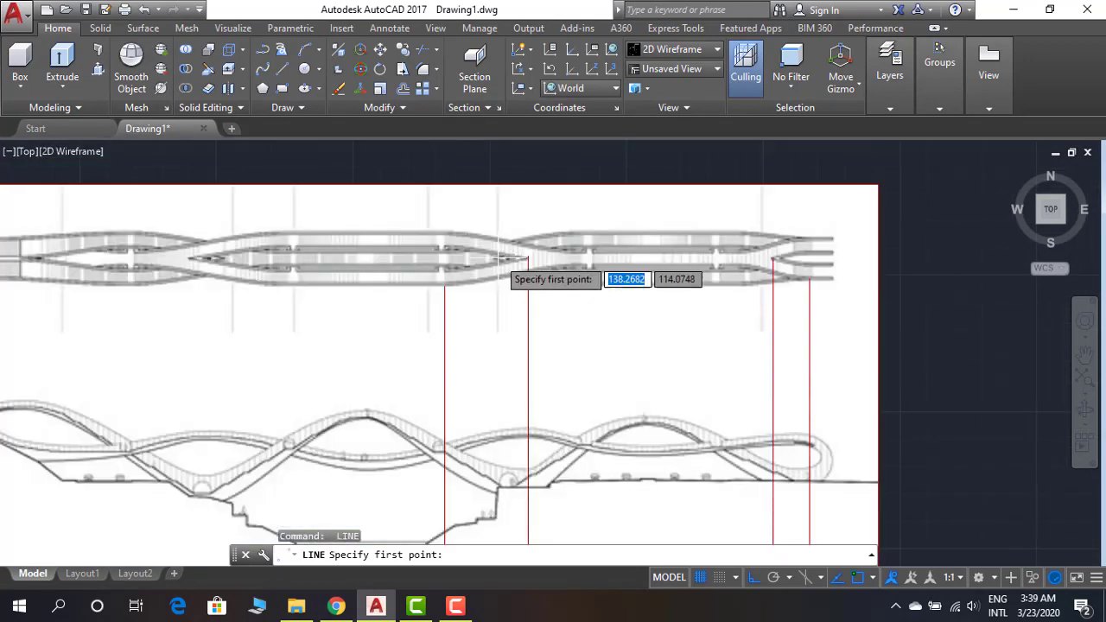
click(522, 258)
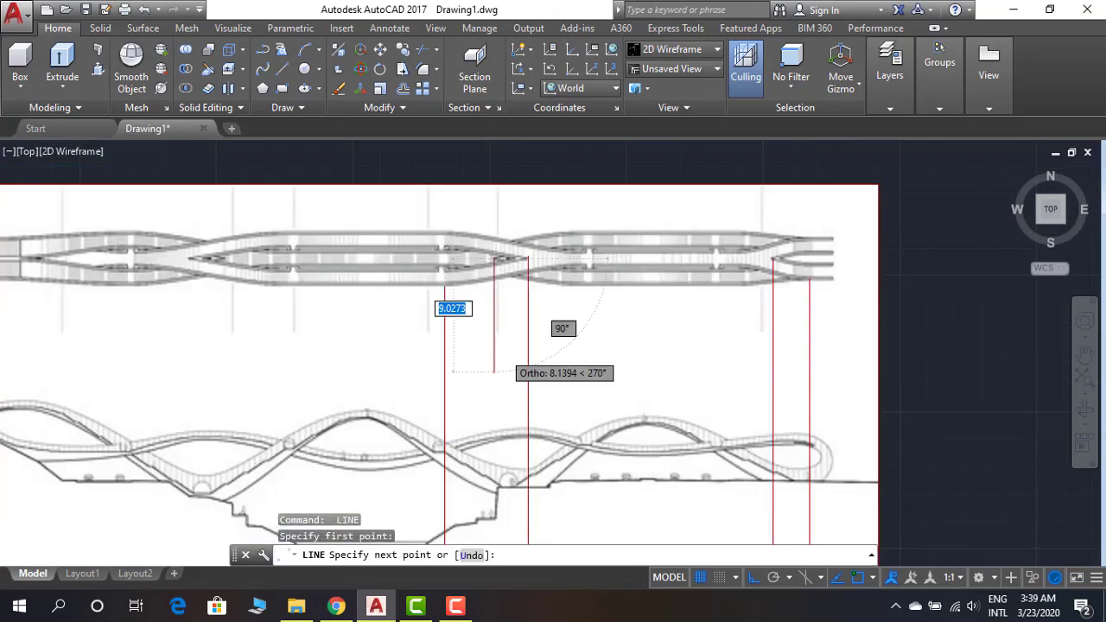
scroll(502, 363, down, 2)
middle_drag(527, 484, 562, 346)
click(566, 367)
key(Return)
key(Return)
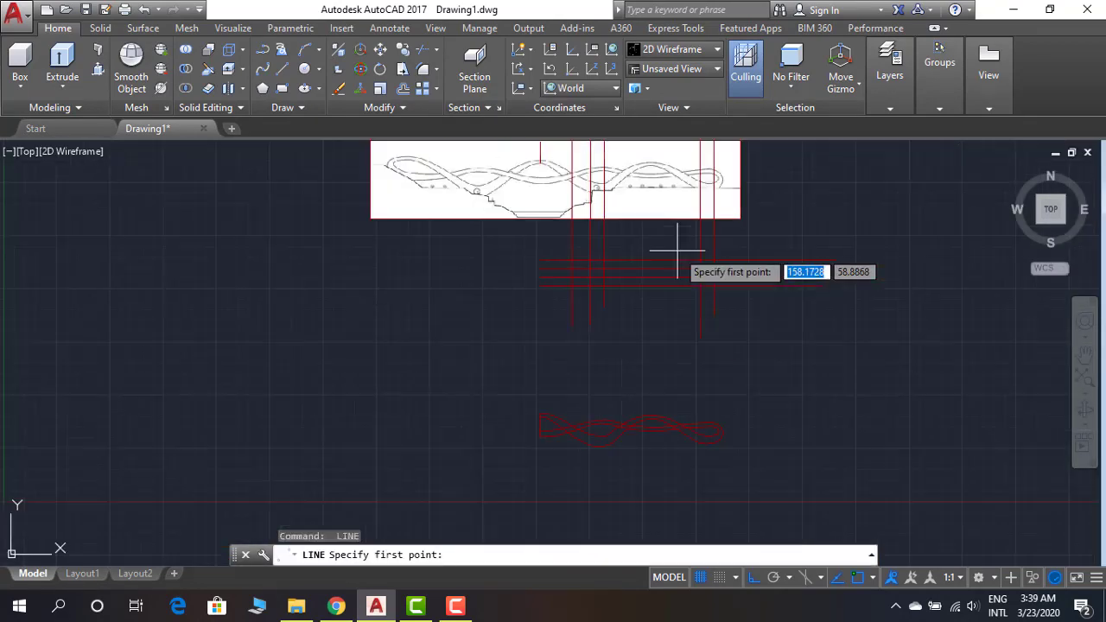
Add one more guide line from the next braid crossing
scroll(666, 251, up, 4)
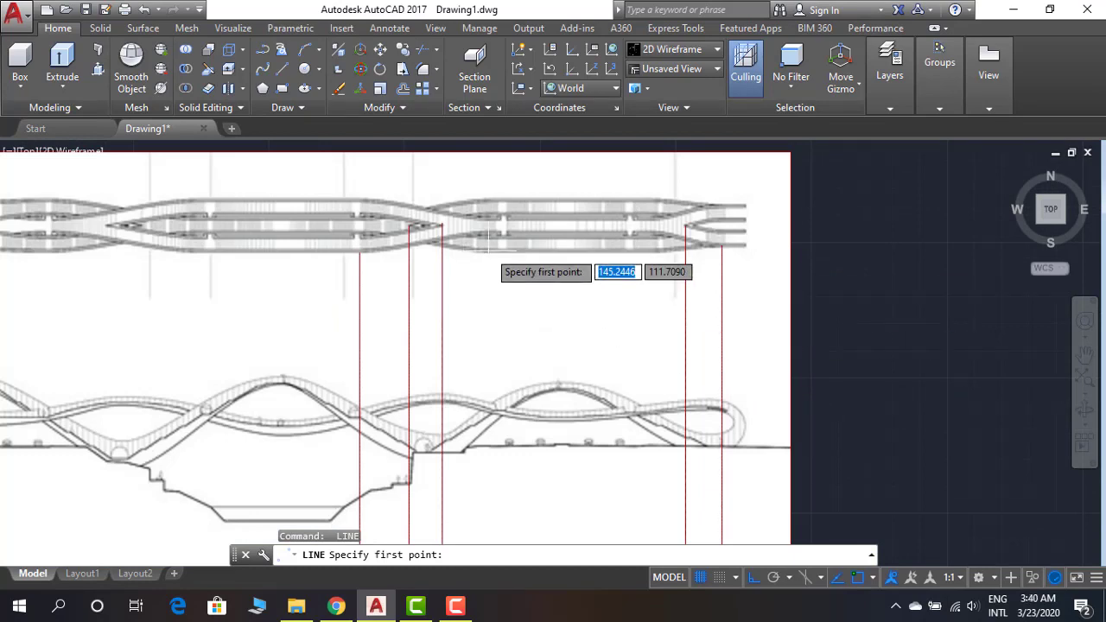
click(489, 248)
scroll(489, 260, down, 3)
click(527, 346)
key(Return)
scroll(595, 337, up, 3)
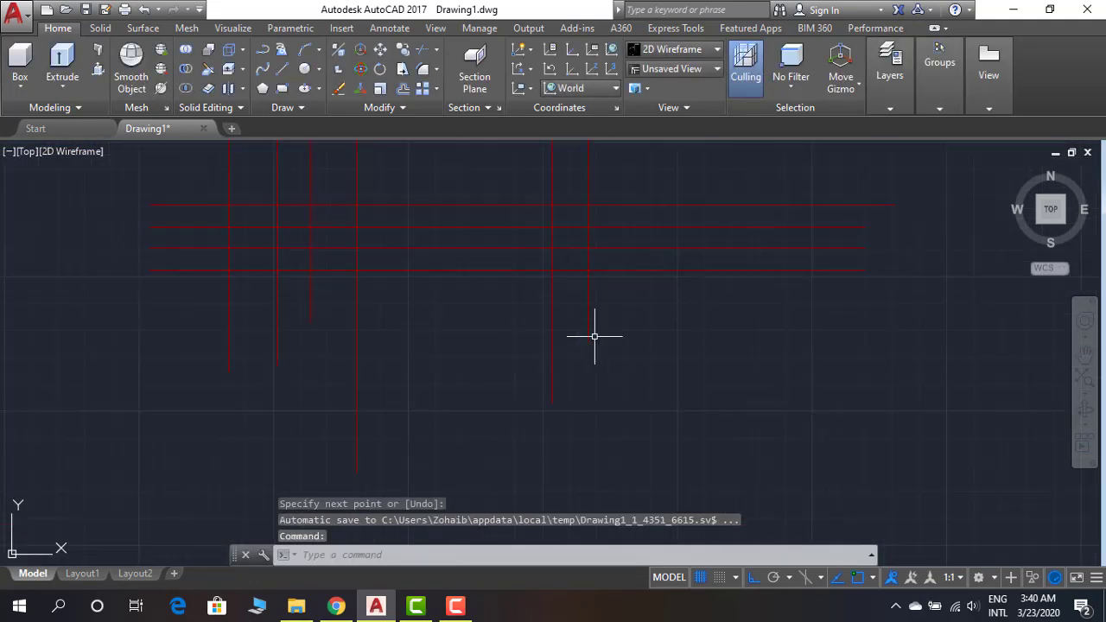
scroll(594, 336, down, 2)
Copy the four horizontal guide lines to a second set further down
text(co)
key(Return)
drag(821, 304, 757, 242)
key(Return)
click(381, 295)
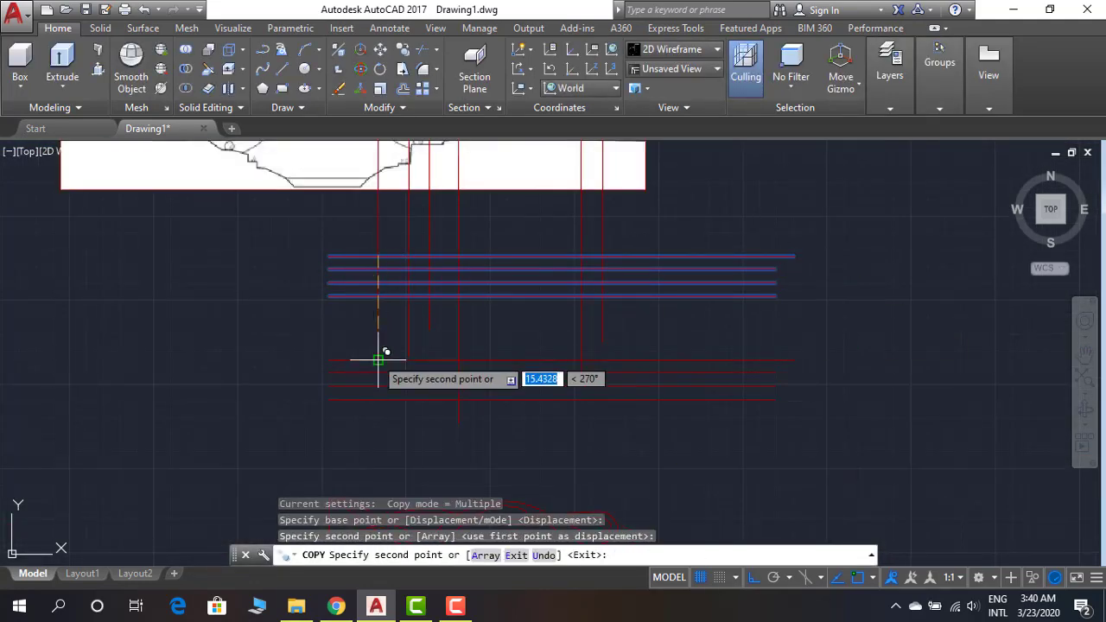
key(Escape)
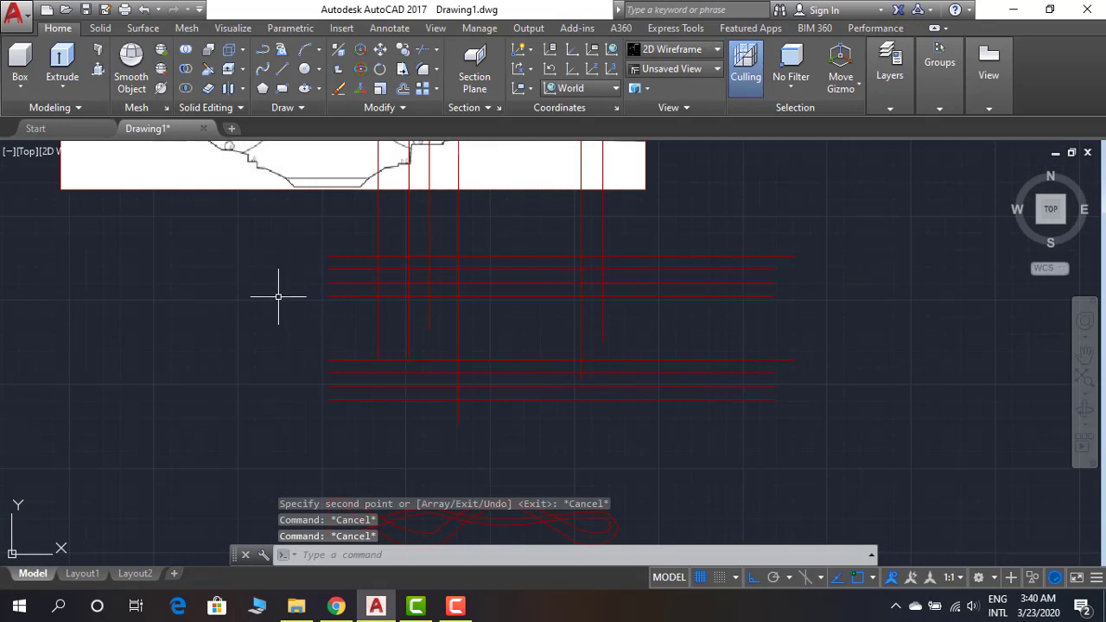
Extend three vertical guides down to the copied horizontal lines
text(ex)
key(Return)
key(Return)
double_click(379, 349)
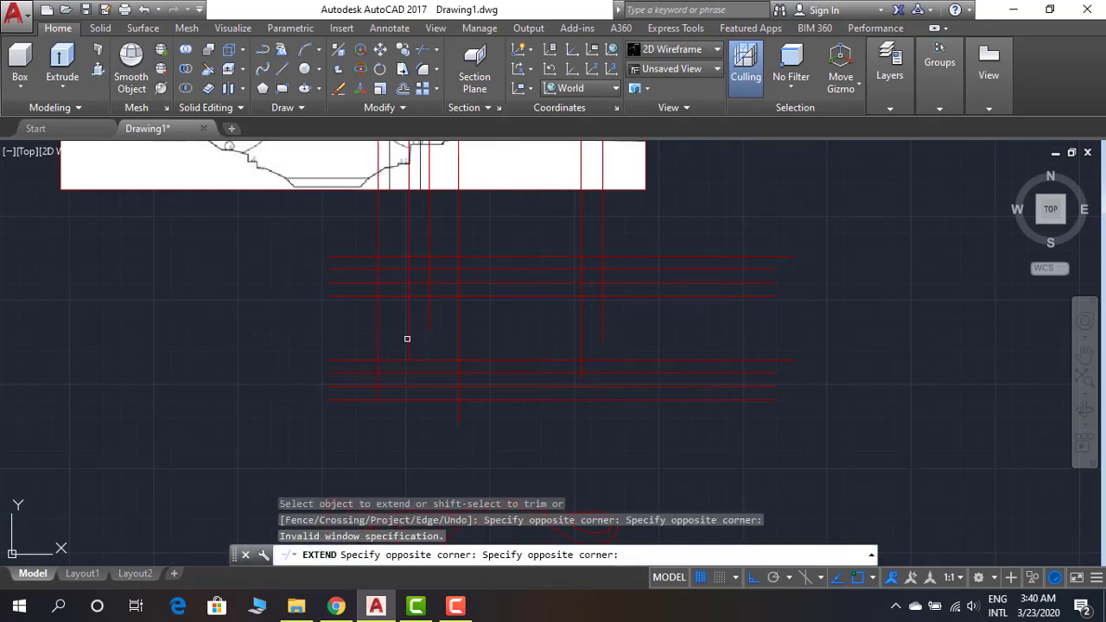
click(408, 346)
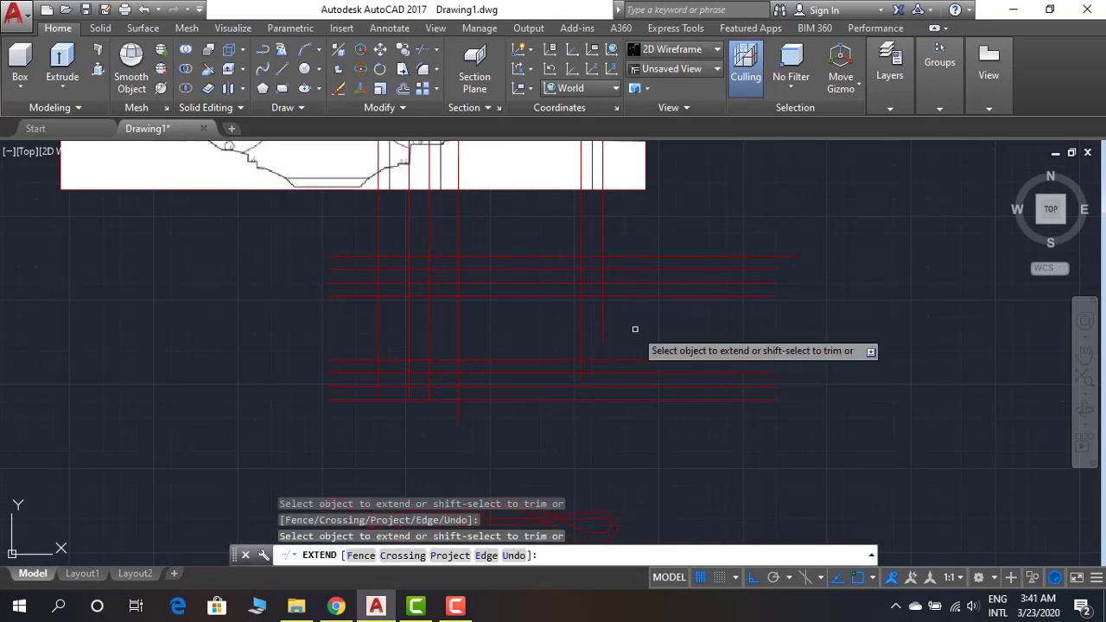
click(605, 341)
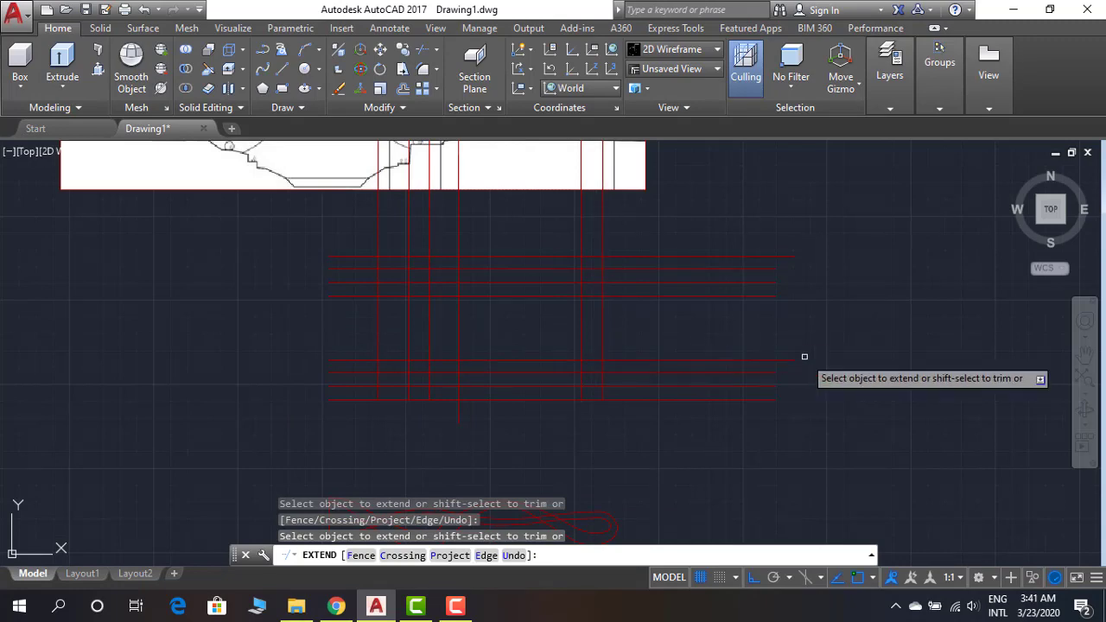
key(Escape)
scroll(734, 358, down, 2)
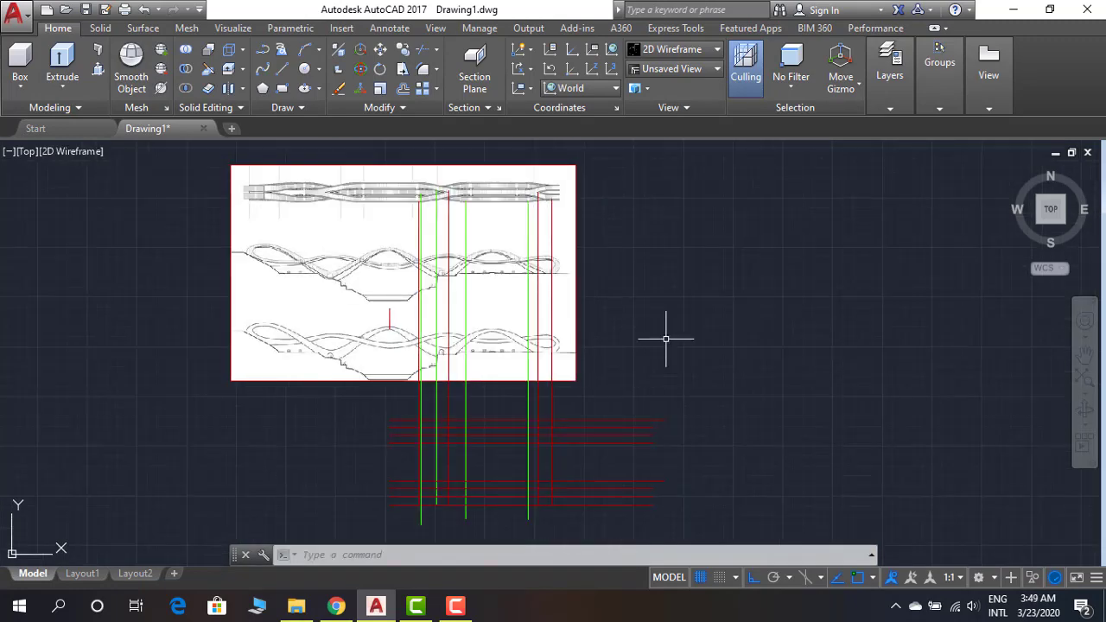
Draw an arc polyline with a set start direction between two guides
scroll(666, 339, up, 3)
text(pl)
key(Return)
click(602, 376)
key(a)
key(Return)
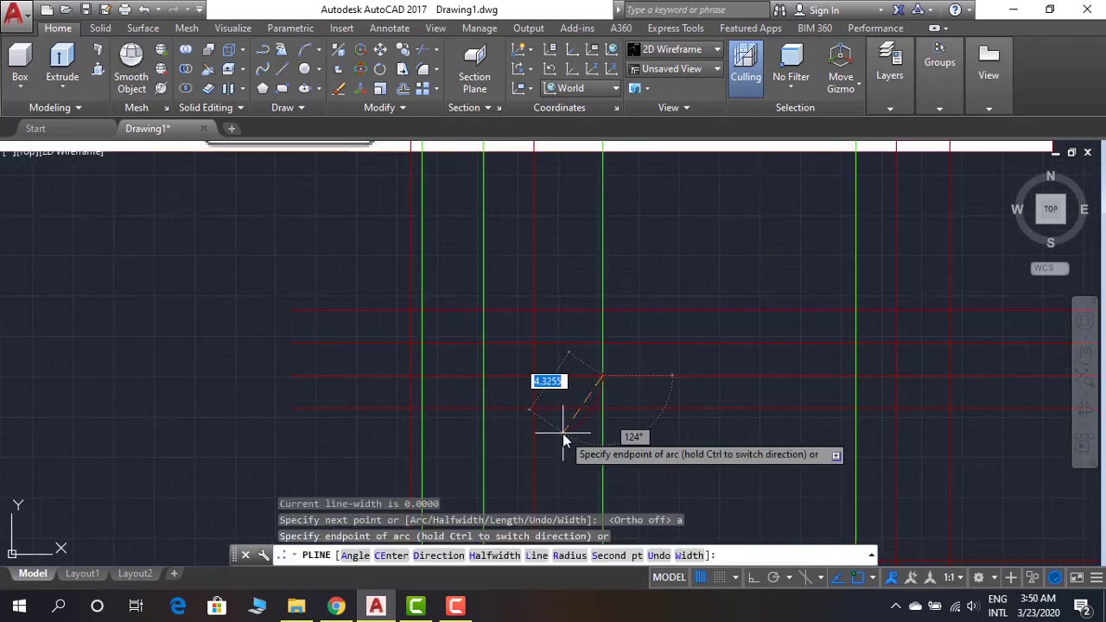
key(d)
key(Return)
click(480, 388)
click(484, 394)
key(Return)
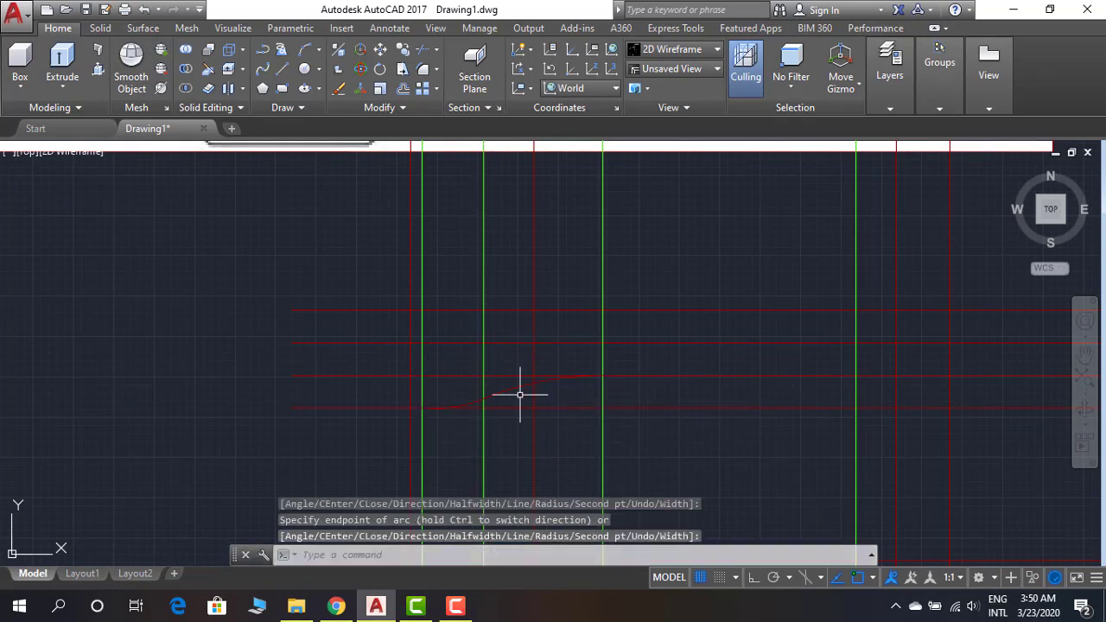
Reshape the curve by dragging its midpoint grip
scroll(435, 391, up, 3)
click(469, 382)
click(383, 398)
scroll(383, 406, up, 2)
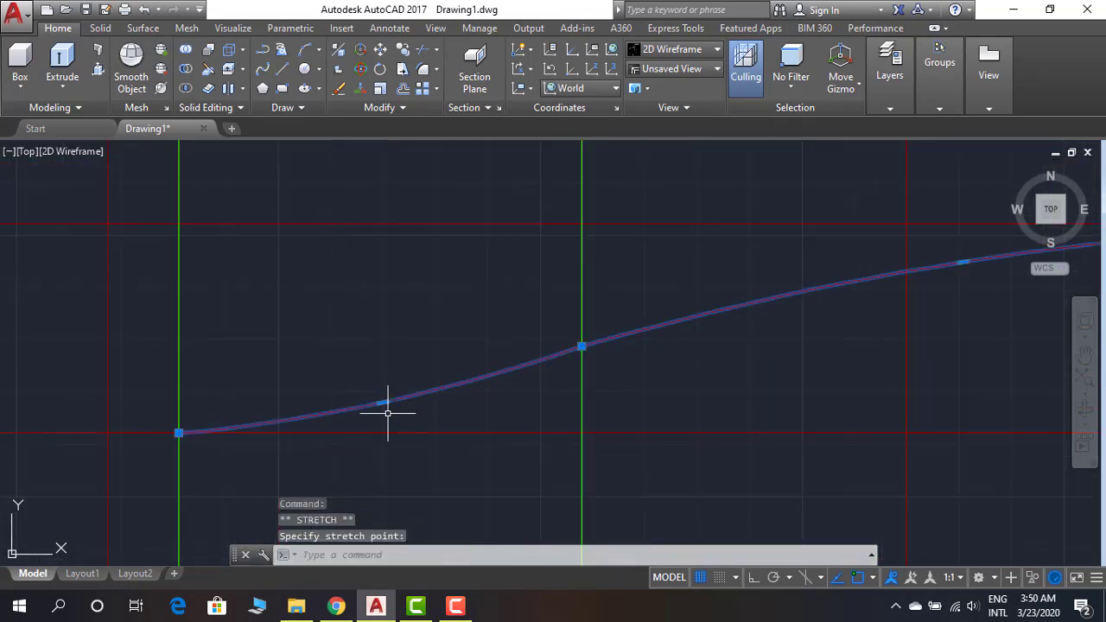
scroll(665, 420, down, 3)
text(pl)
key(Return)
key(Escape)
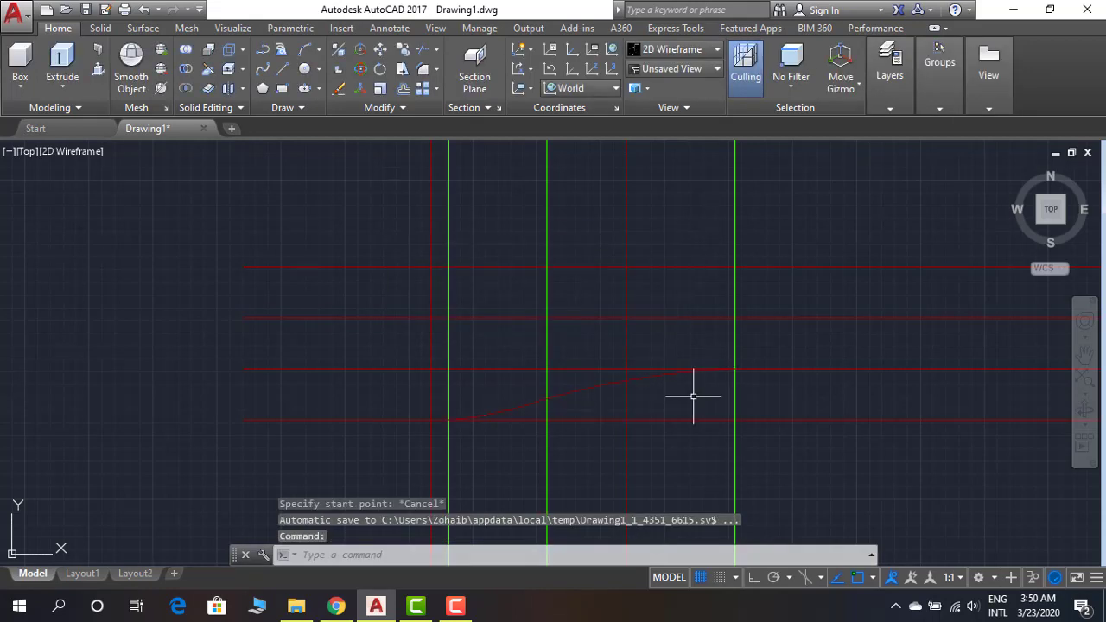
Mirror the curve across a diagonal axis to create its partner
text(mi)
key(Return)
click(629, 383)
key(Return)
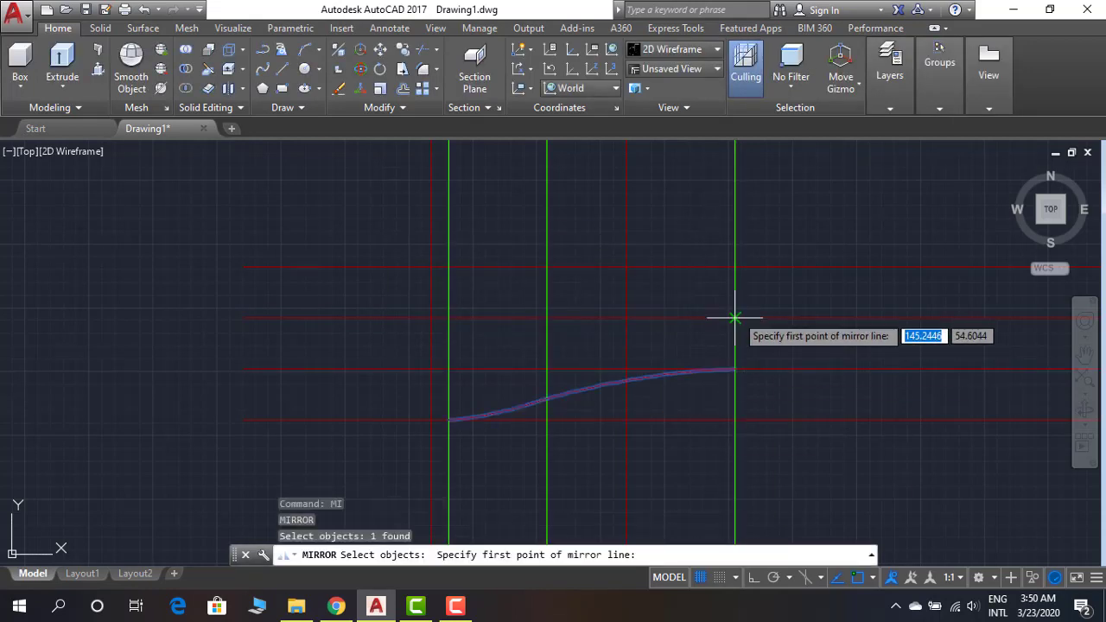
click(740, 318)
click(828, 250)
Move the mirrored curve down onto the lower guide
text(m)
key(Return)
click(654, 247)
click(734, 267)
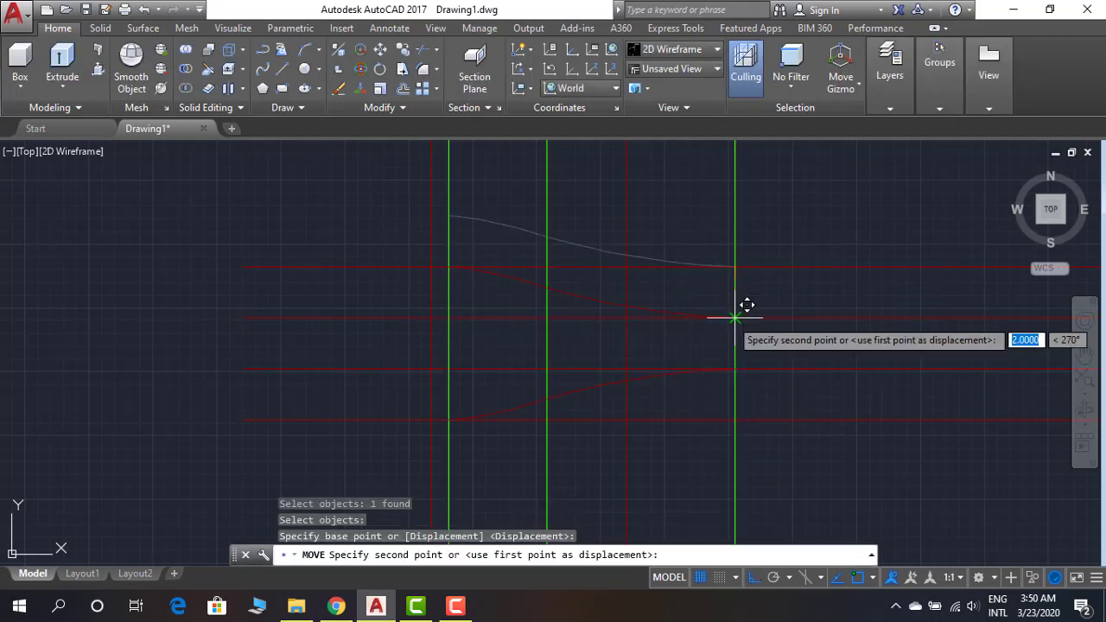
click(735, 318)
Offset two lines by a distance of 2
text(o)
key(Return)
key(Return)
click(580, 391)
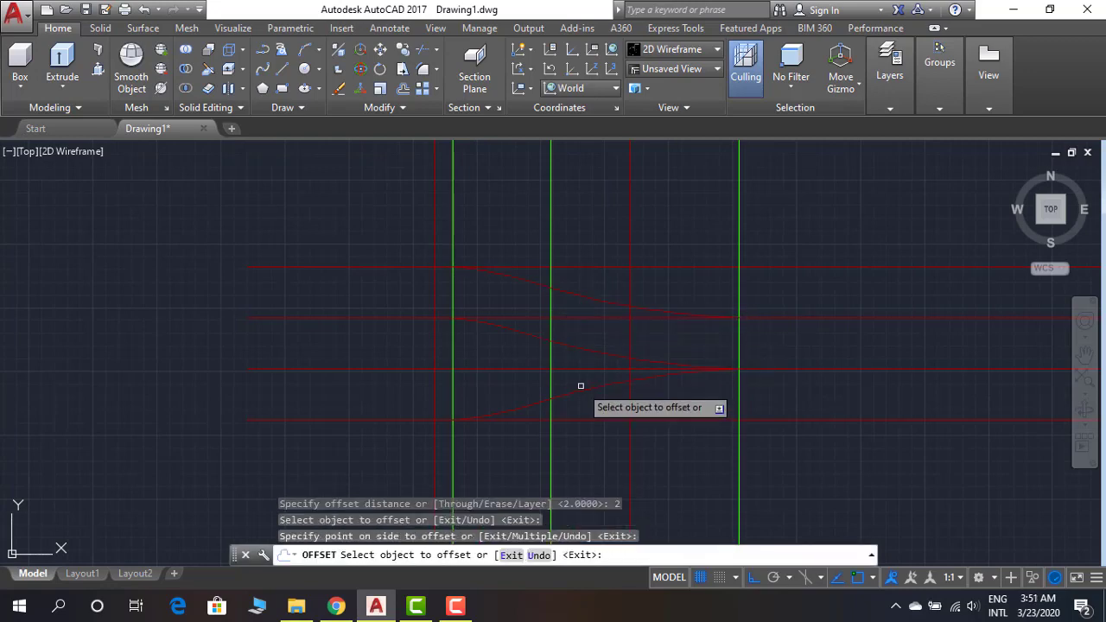
click(584, 384)
click(587, 370)
click(722, 353)
scroll(726, 356, down, 3)
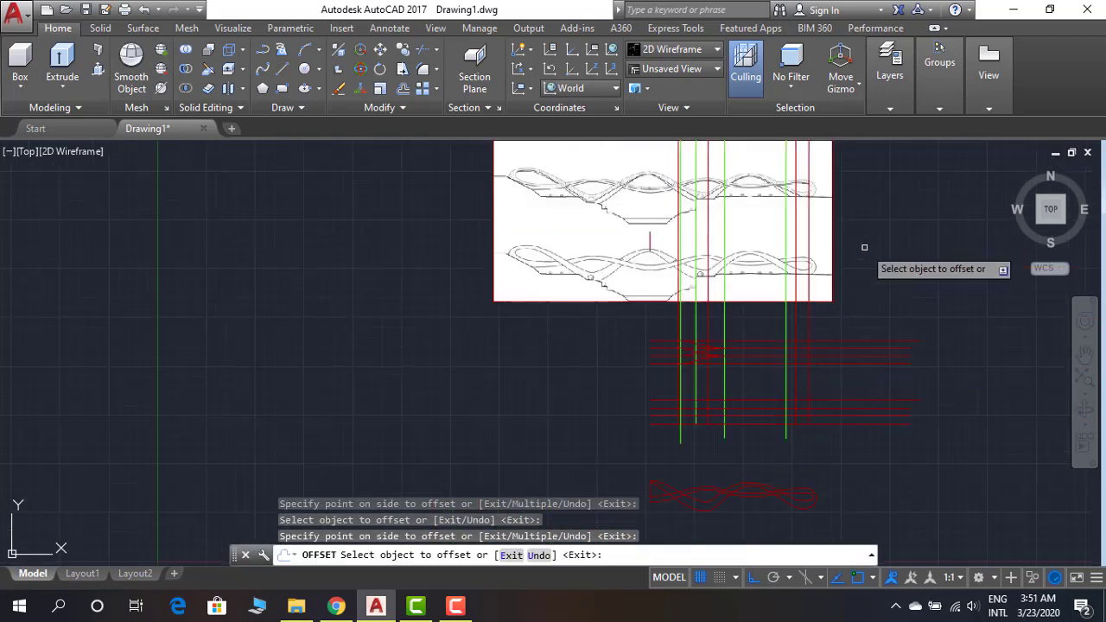
scroll(623, 524, up, 5)
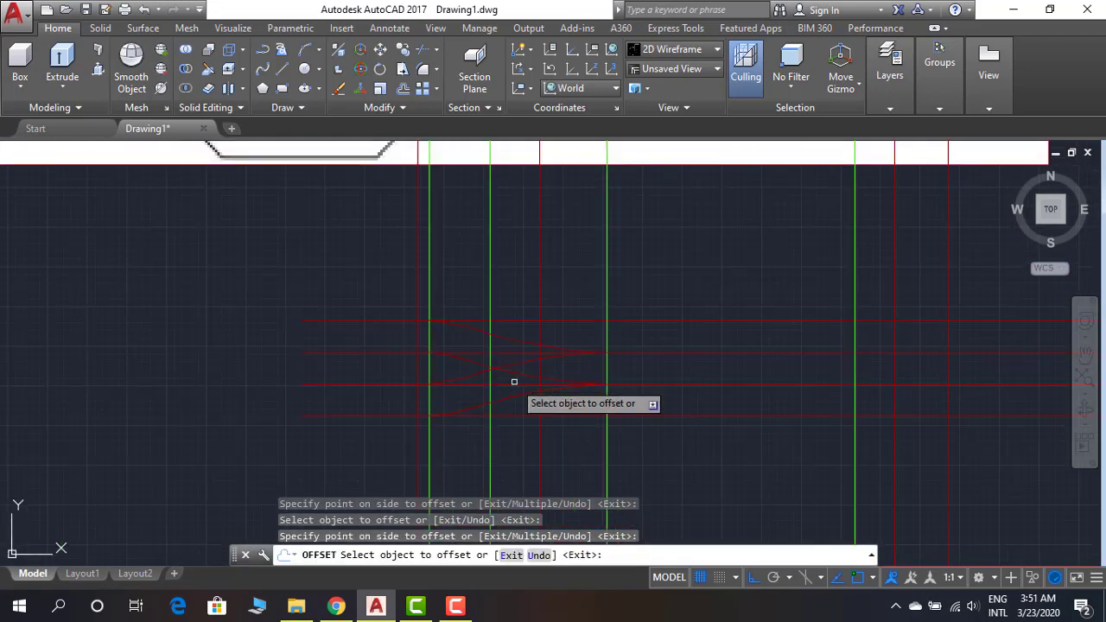
Trim the extra curve segments using all lines as cutting edges
key(Escape)
text(tr)
key(Return)
key(Return)
click(531, 360)
key(Escape)
click(557, 356)
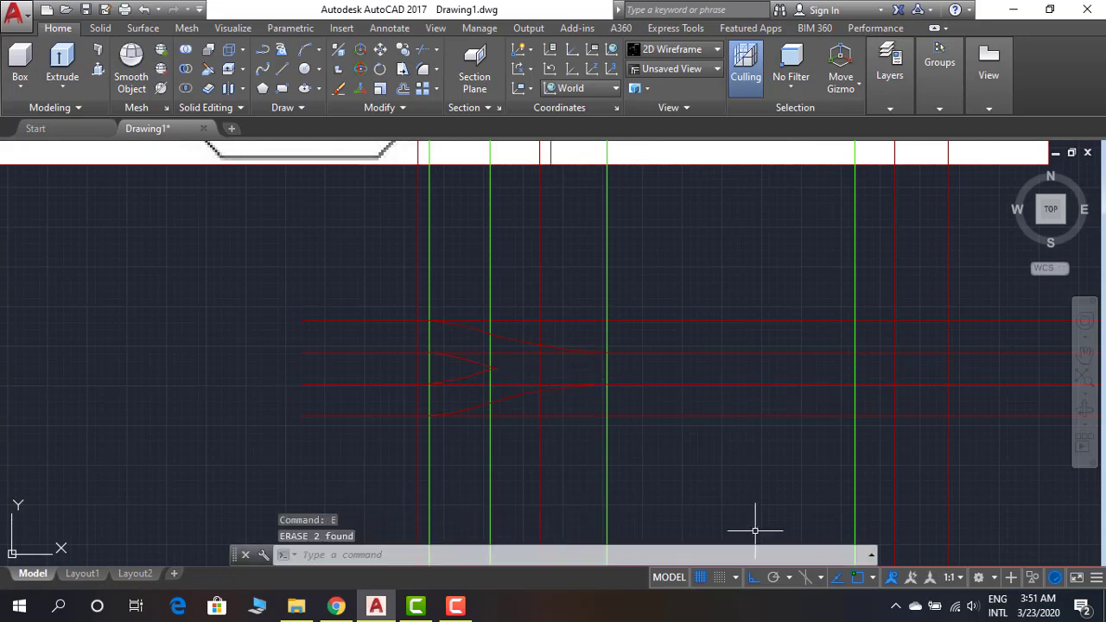
Stretch the curves' shared tip further right into a pointed loop end
scroll(499, 384, up, 4)
click(486, 332)
scroll(501, 316, up, 3)
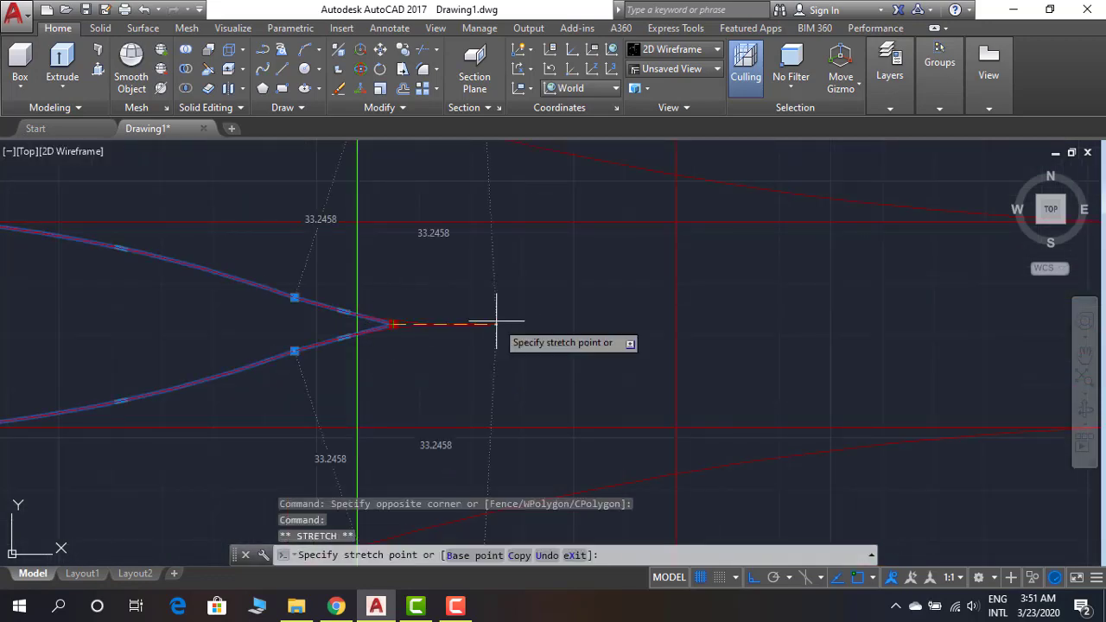
click(493, 316)
middle_drag(380, 336, 463, 348)
scroll(386, 322, up, 2)
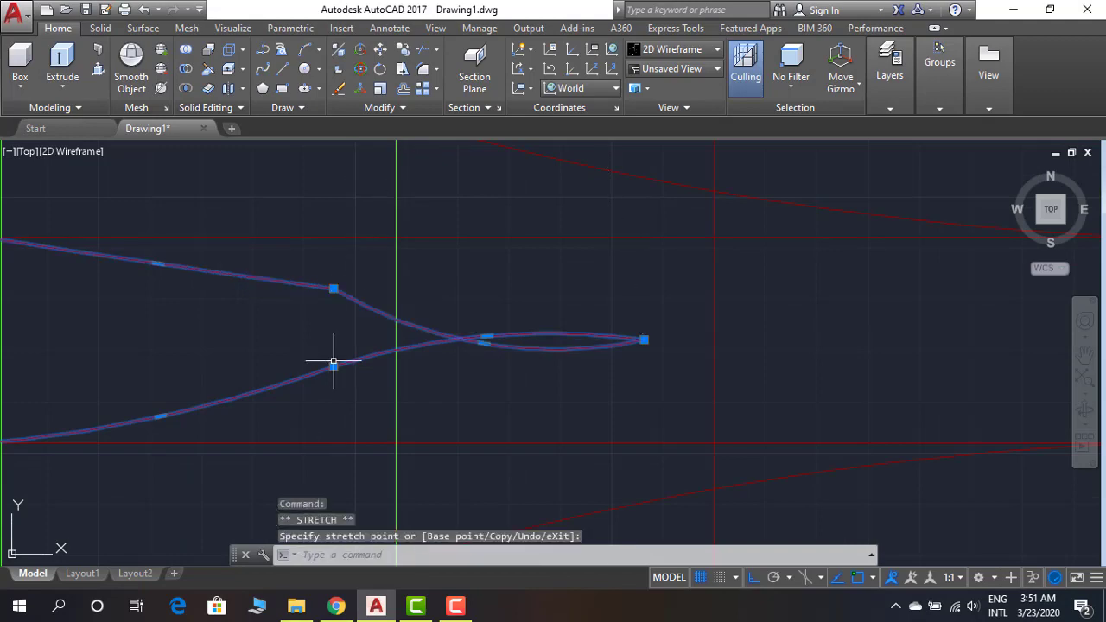
scroll(384, 337, up, 2)
scroll(371, 319, down, 4)
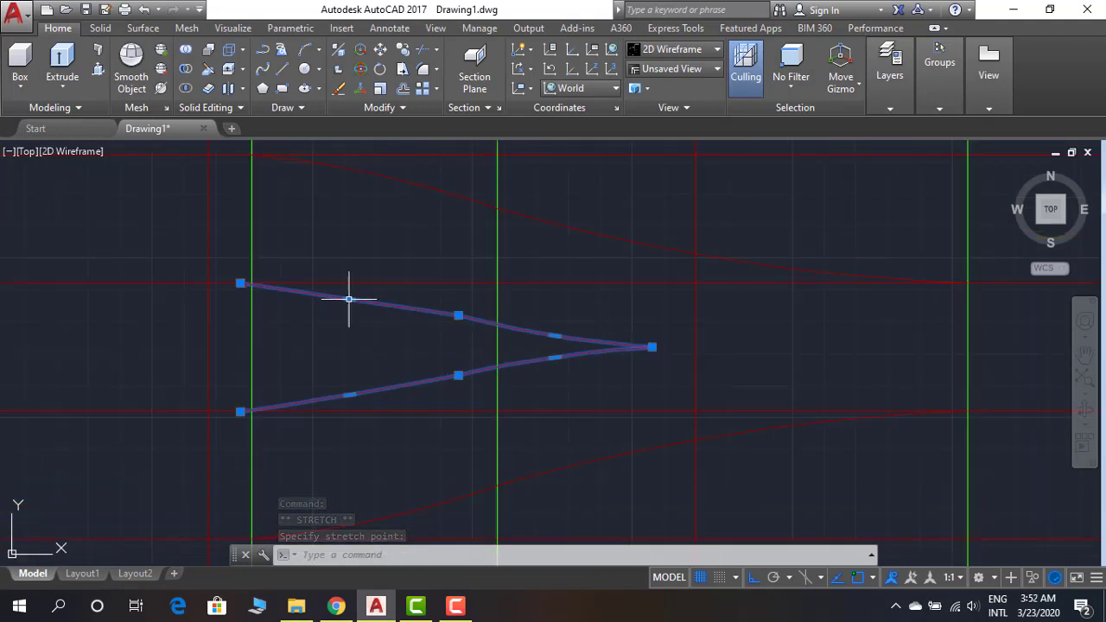
scroll(346, 289, up, 4)
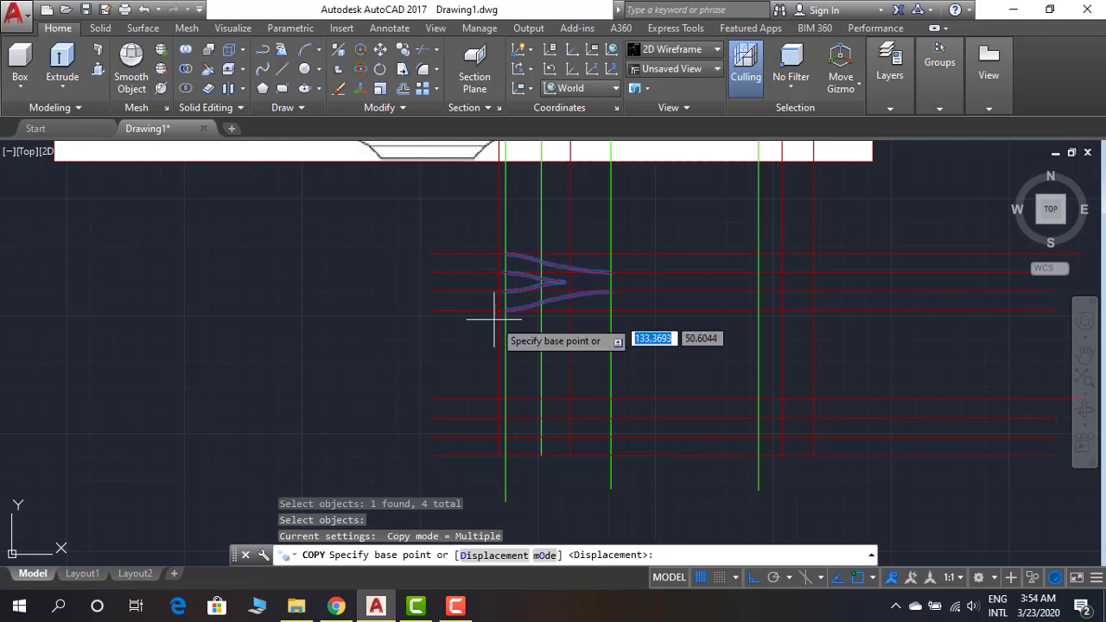
click(505, 308)
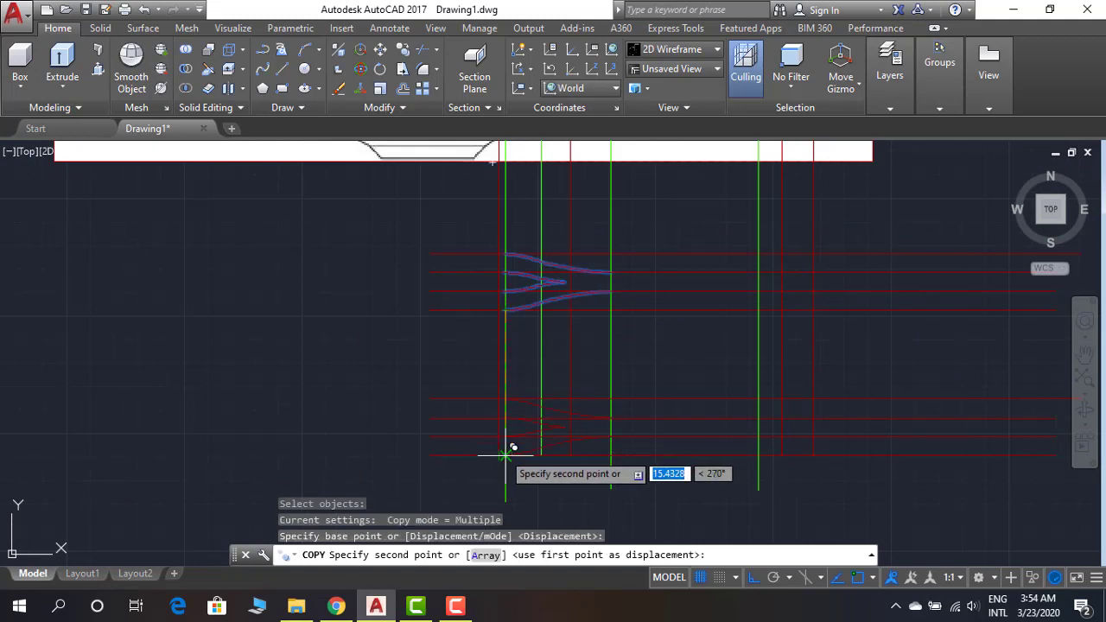
Place the copied curves on the lower guides and rotate the two crossing curves
click(548, 461)
key(Escape)
scroll(548, 462, up, 3)
text(ro)
key(Return)
click(612, 407)
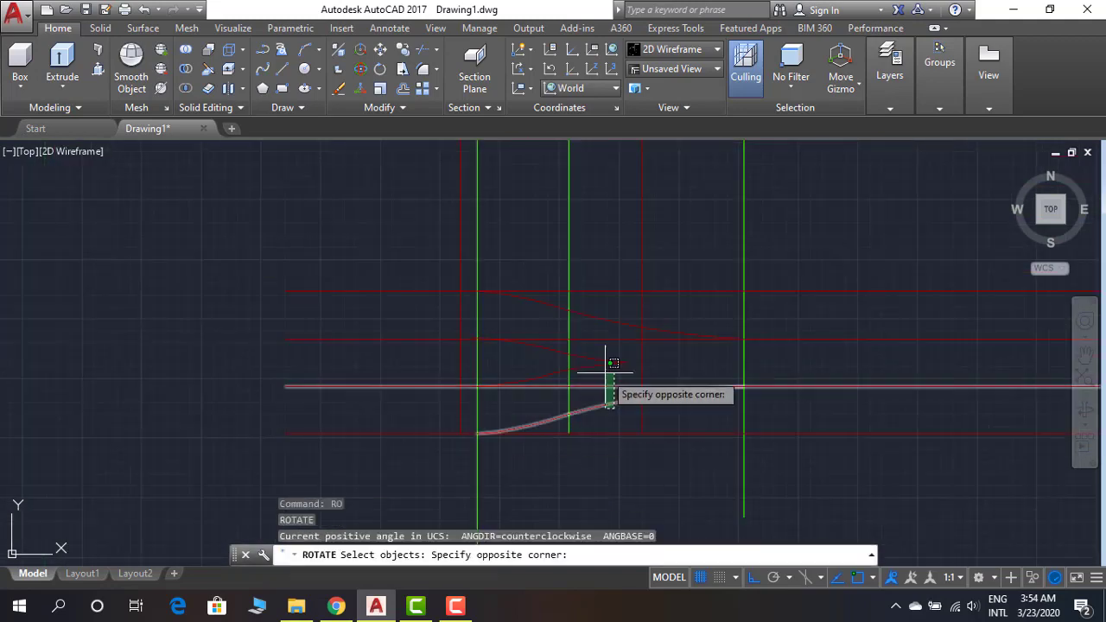
click(612, 362)
click(605, 408)
click(591, 361)
click(568, 310)
click(346, 363)
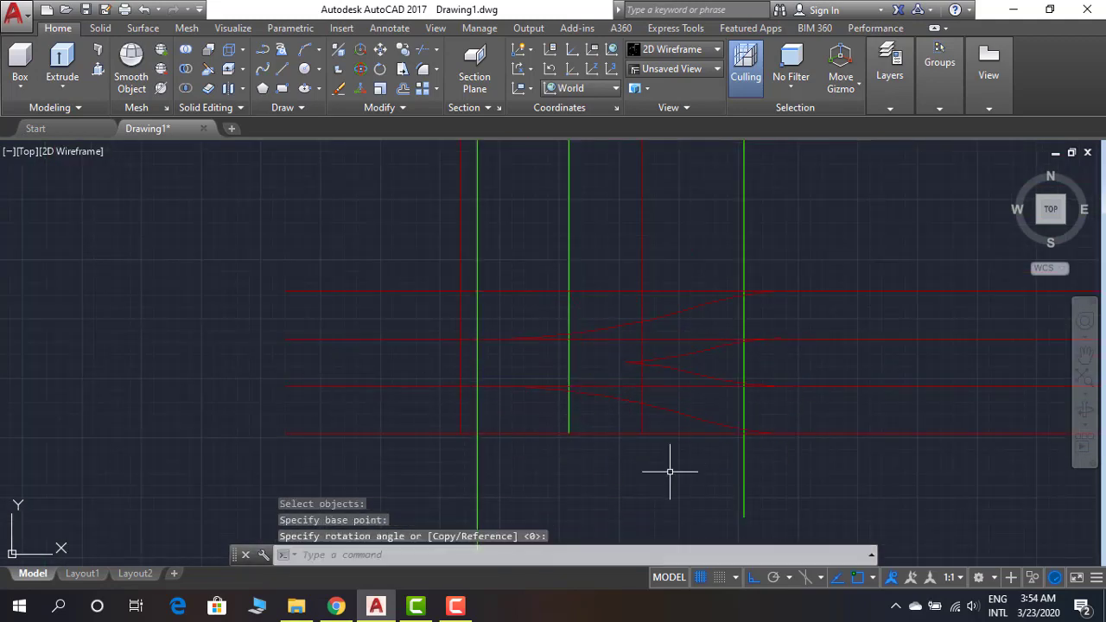
scroll(907, 346, down, 5)
scroll(518, 372, up, 5)
Move the crossing curves to their new position along the ribbon strips
key(m)
key(Return)
click(493, 406)
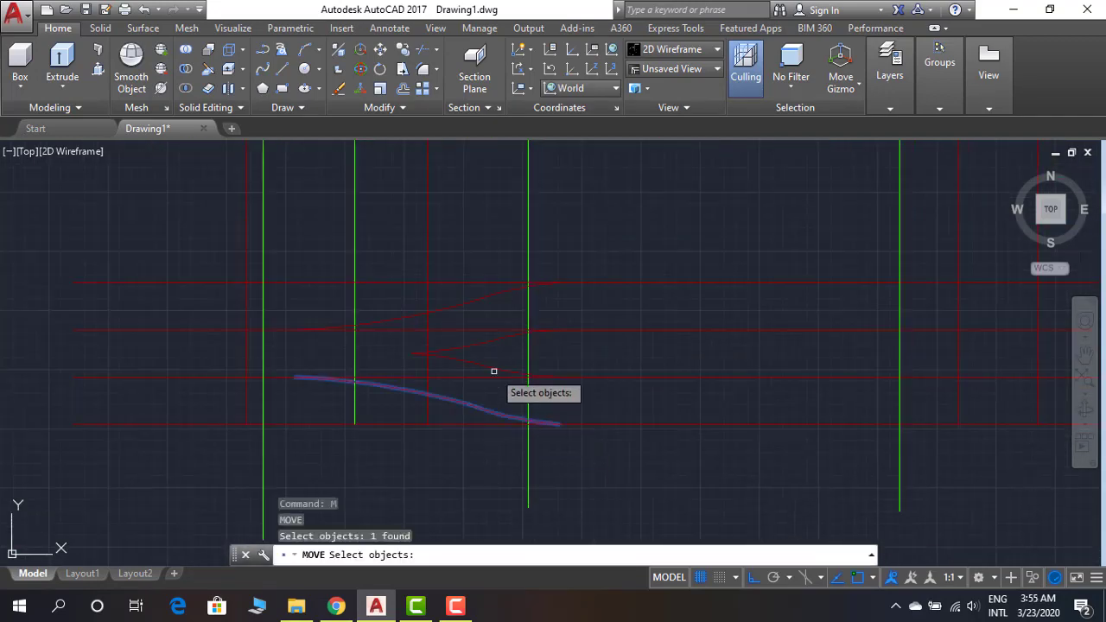
click(484, 298)
key(Return)
click(555, 421)
scroll(525, 425, down, 5)
scroll(778, 341, down, 2)
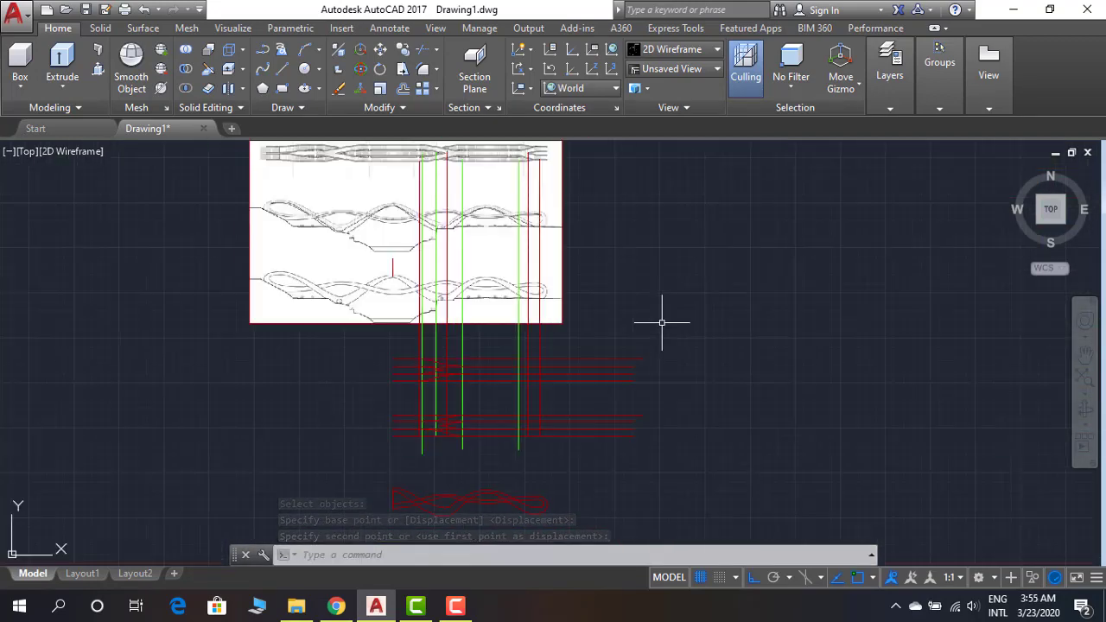
scroll(662, 323, up, 2)
scroll(718, 291, down, 2)
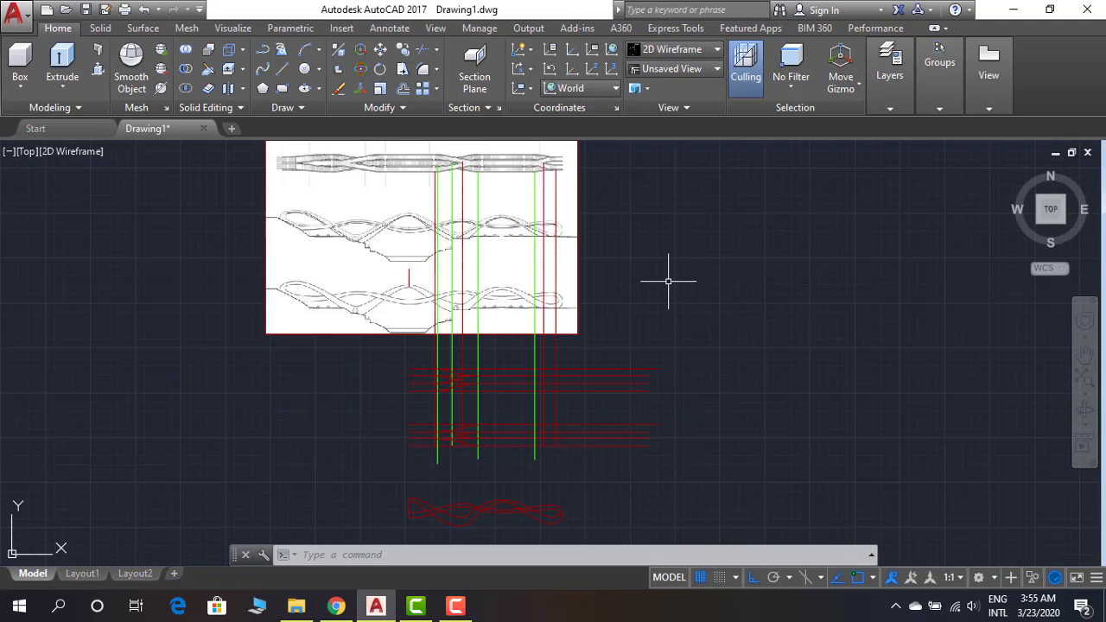
Copy a crossing curve onto the next crossing of the ribbon strips
text(co)
key(Return)
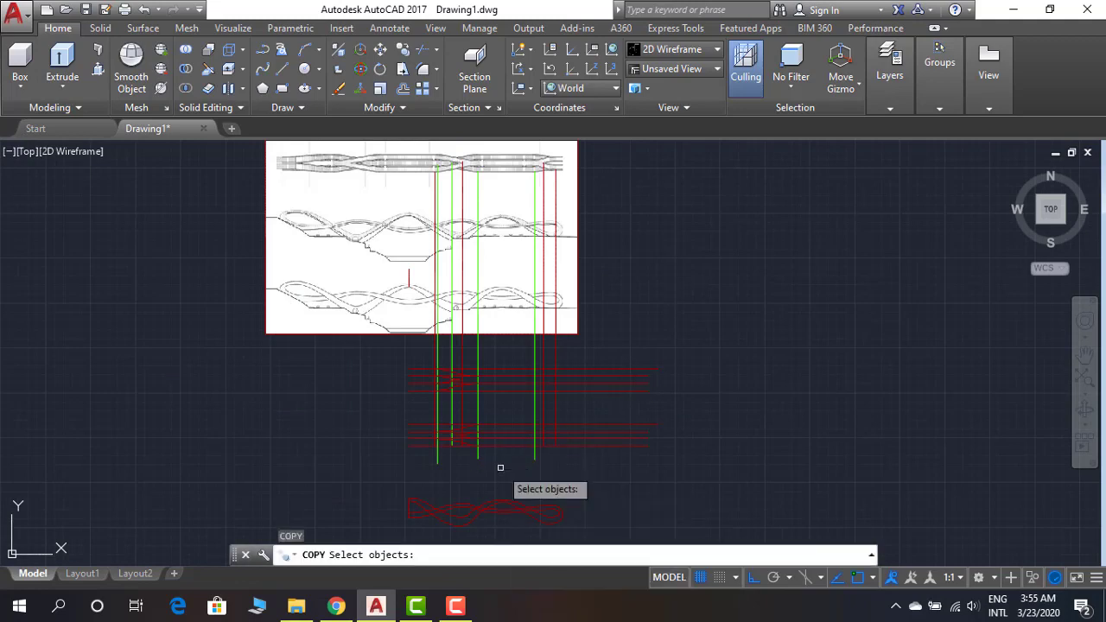
scroll(458, 447, up, 4)
click(456, 438)
key(Return)
click(506, 452)
scroll(654, 399, down, 3)
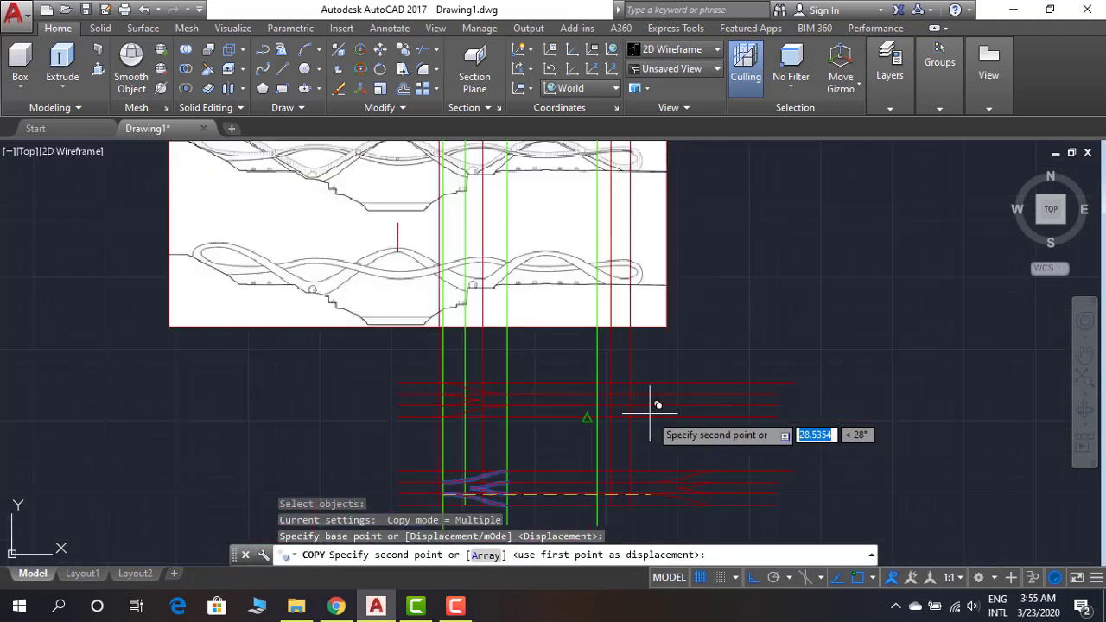
key(Escape)
scroll(604, 436, down, 2)
key(Return)
scroll(438, 396, up, 4)
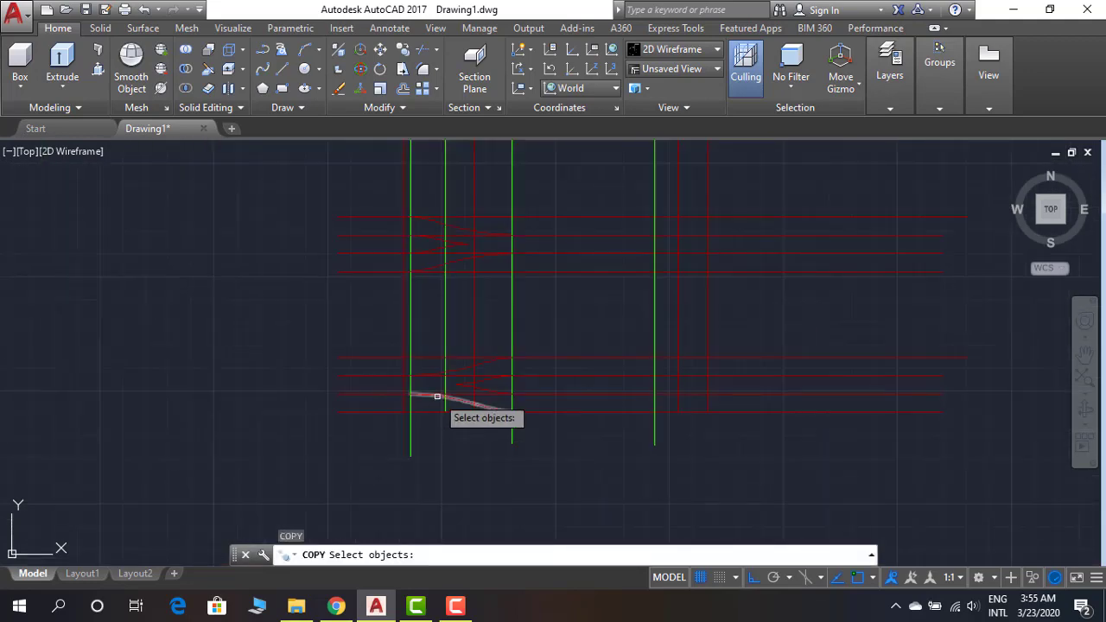
key(Return)
click(456, 383)
scroll(496, 450, down, 3)
scroll(579, 376, up, 3)
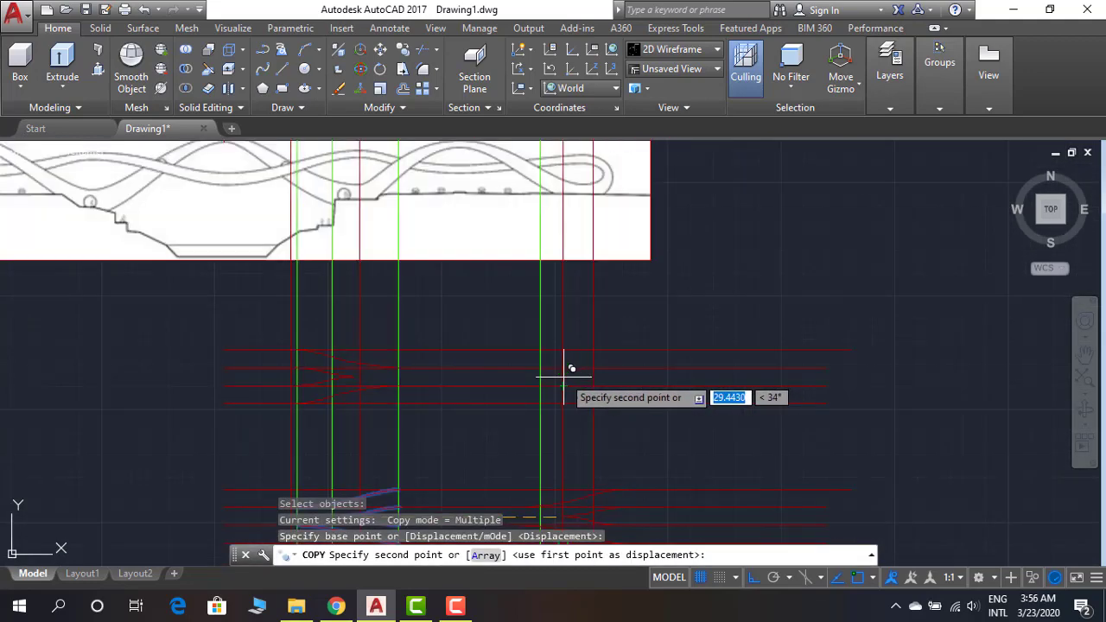
click(669, 387)
scroll(670, 386, up, 3)
key(Escape)
Shift the crossing curves slightly to a new spot
text(tr)
key(Return)
key(Return)
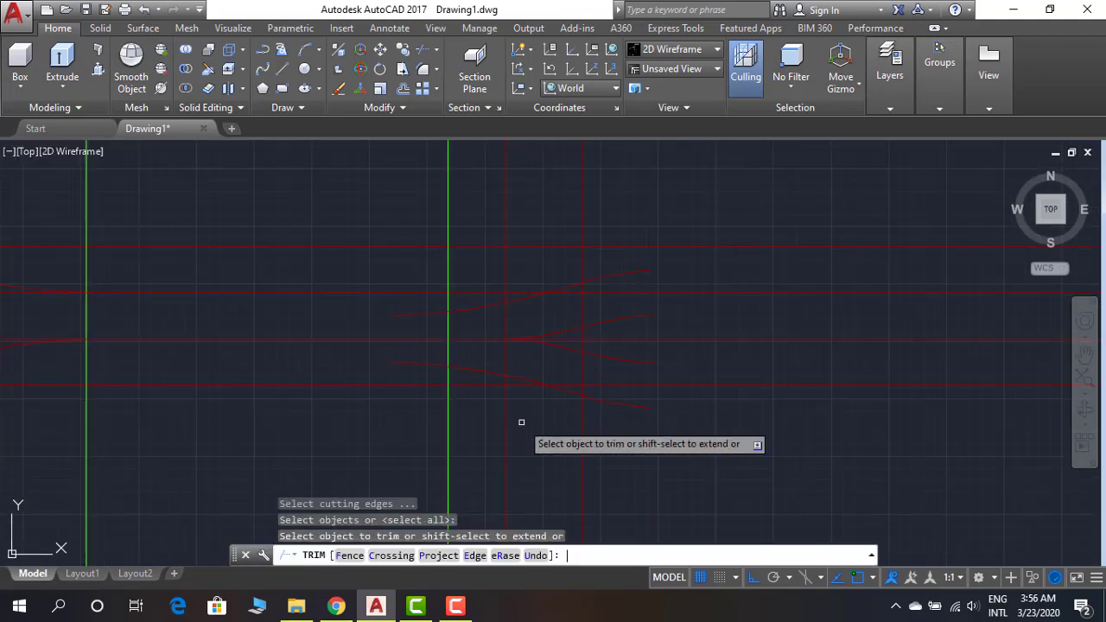
key(Escape)
text(m)
key(Return)
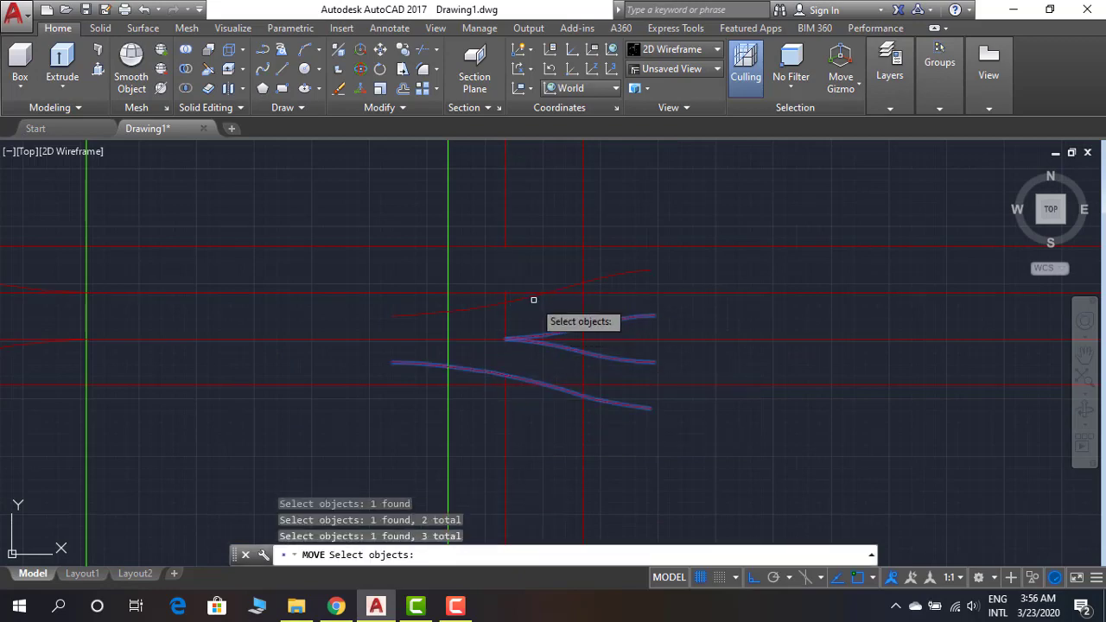
key(Return)
click(534, 300)
click(506, 314)
Pan and zoom to frame the red and green guide lines, reference image and ribbon lines
scroll(829, 284, down, 3)
scroll(661, 343, down, 2)
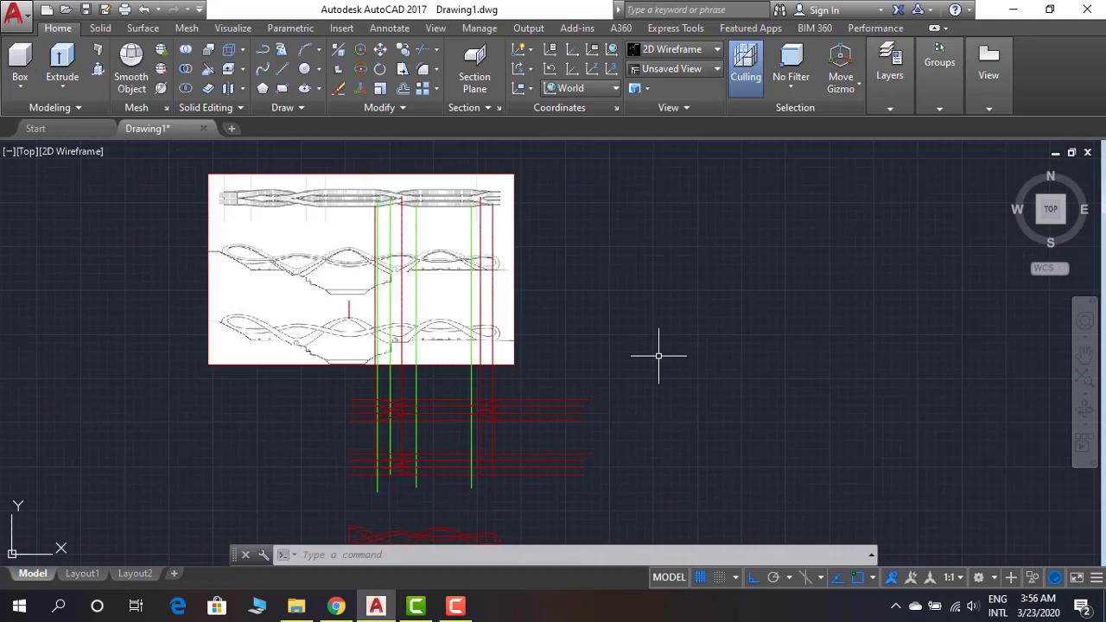
scroll(658, 355, down, 3)
scroll(603, 474, up, 3)
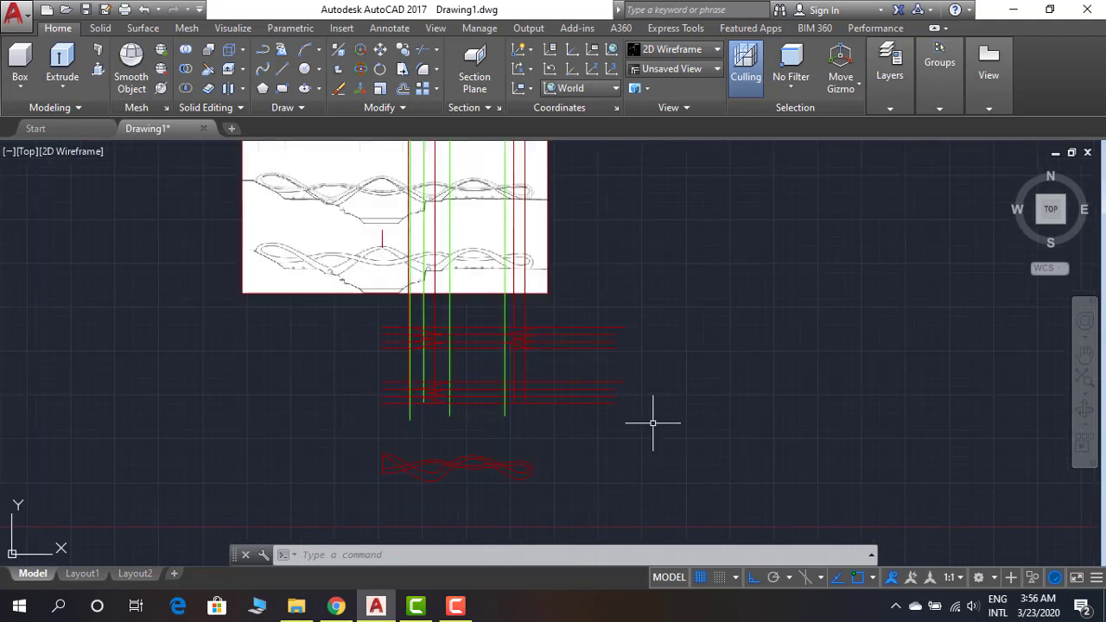
scroll(653, 423, down, 2)
scroll(592, 321, up, 2)
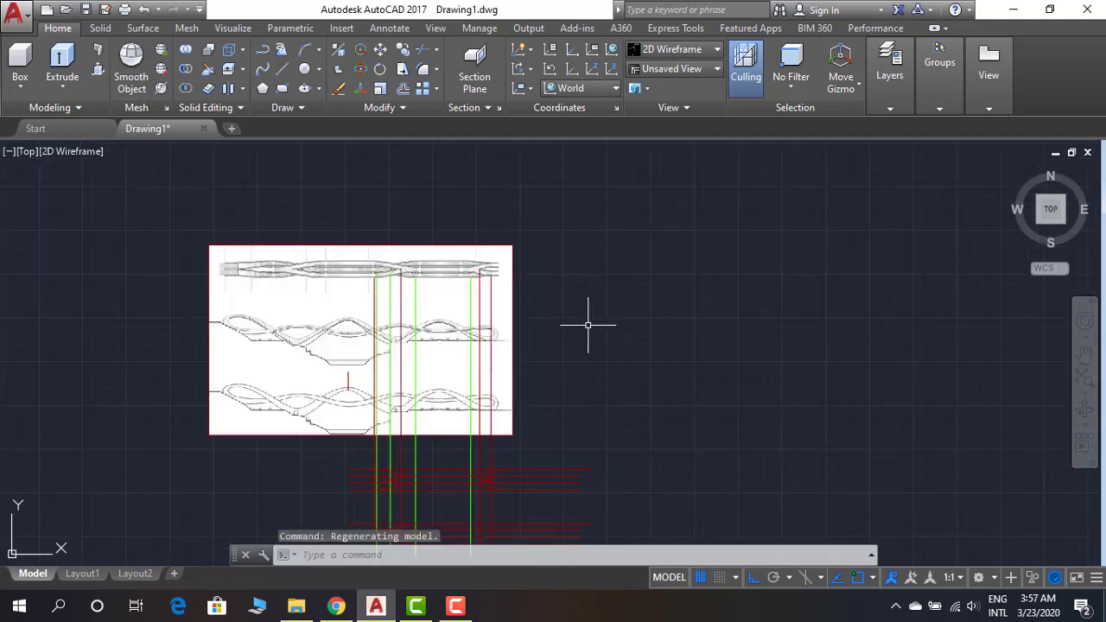
scroll(593, 321, down, 2)
scroll(668, 349, up, 2)
scroll(677, 381, up, 2)
middle_drag(657, 314, 649, 389)
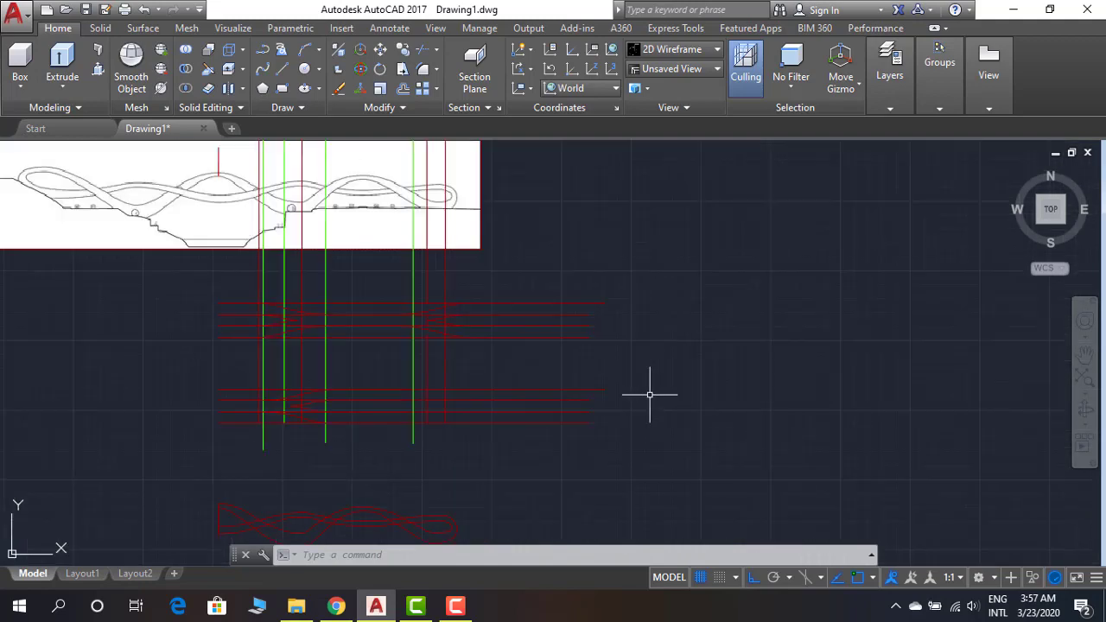
scroll(533, 269, up, 1)
scroll(774, 291, down, 2)
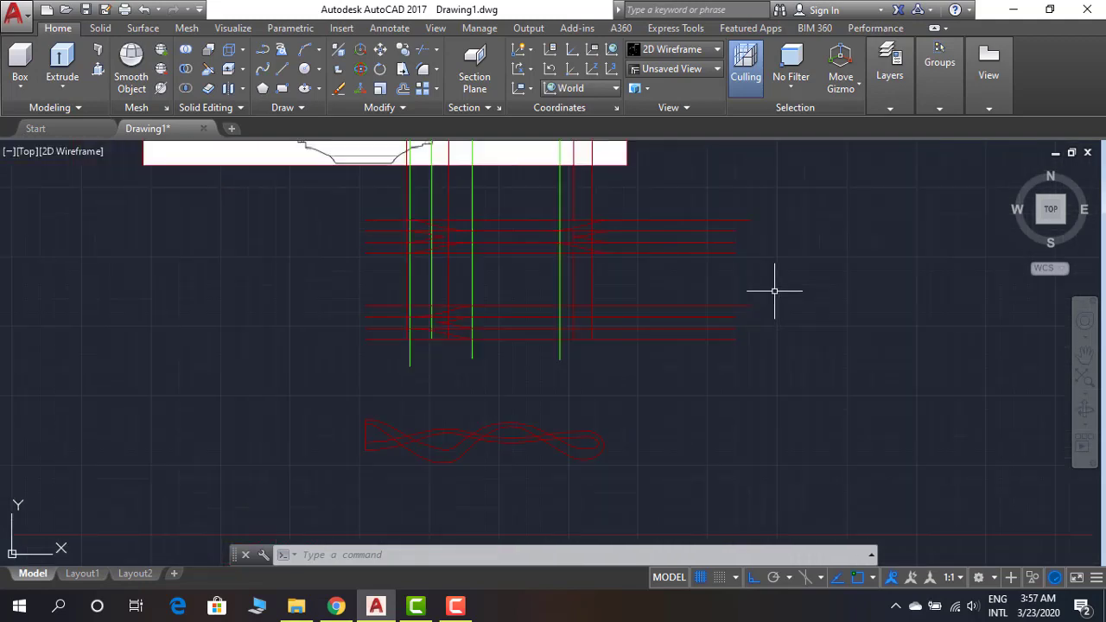
middle_drag(780, 291, 839, 276)
scroll(755, 276, down, 2)
scroll(755, 277, up, 4)
scroll(827, 291, down, 2)
Copy the windowed set of ribbon lines to the right
key(Escape)
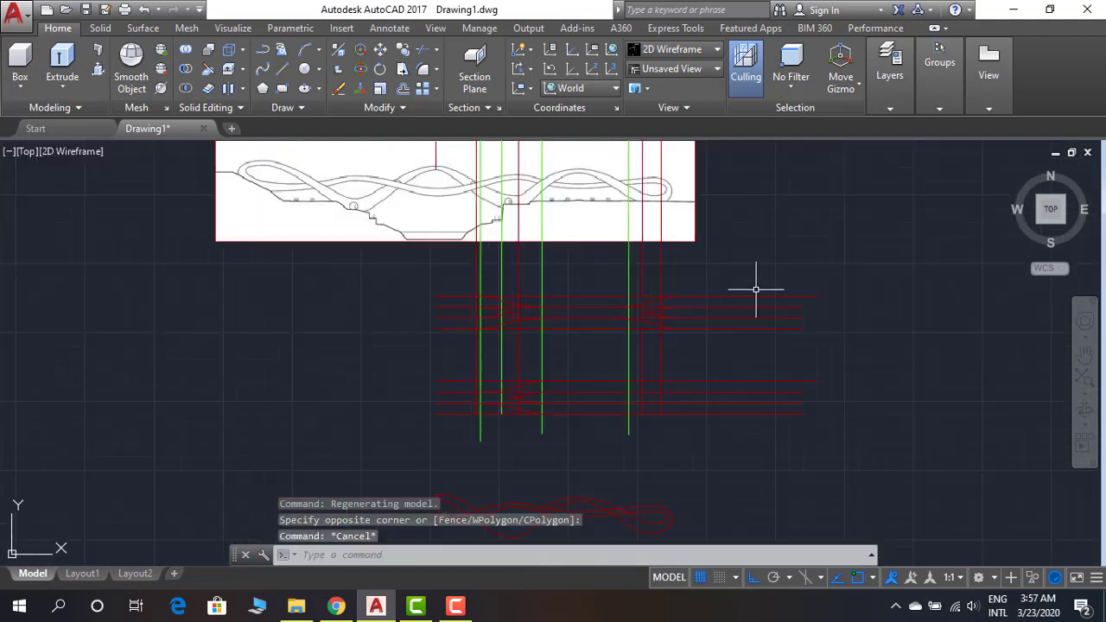
text(co)
key(Return)
click(864, 279)
click(918, 281)
click(504, 512)
key(Return)
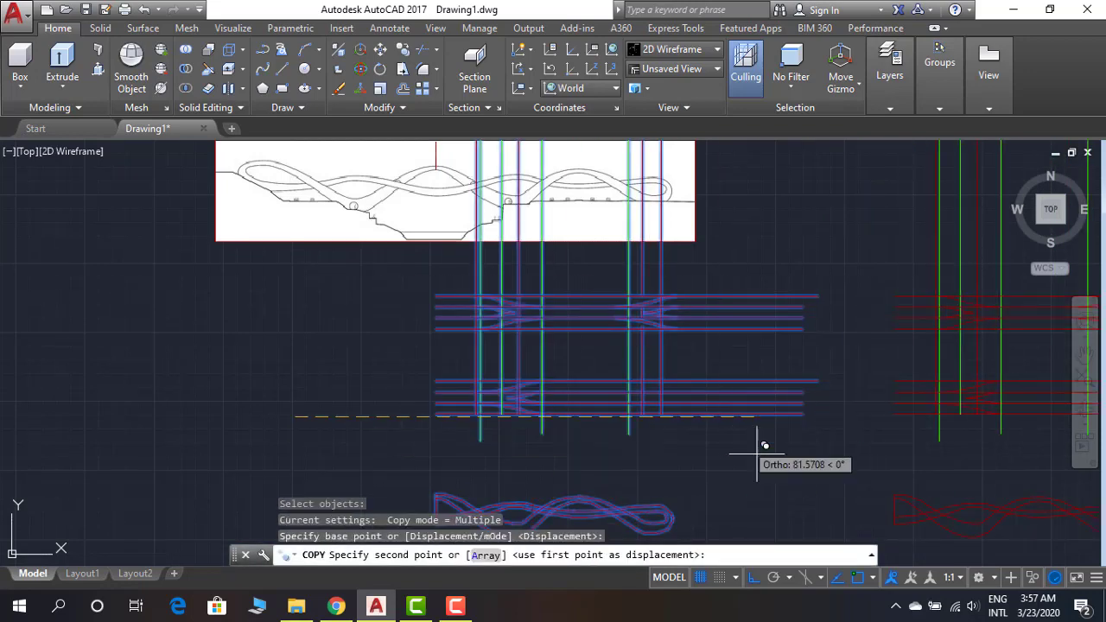
click(784, 456)
key(Escape)
Erase the stray vertical guide line
text(tr)
key(Return)
key(Return)
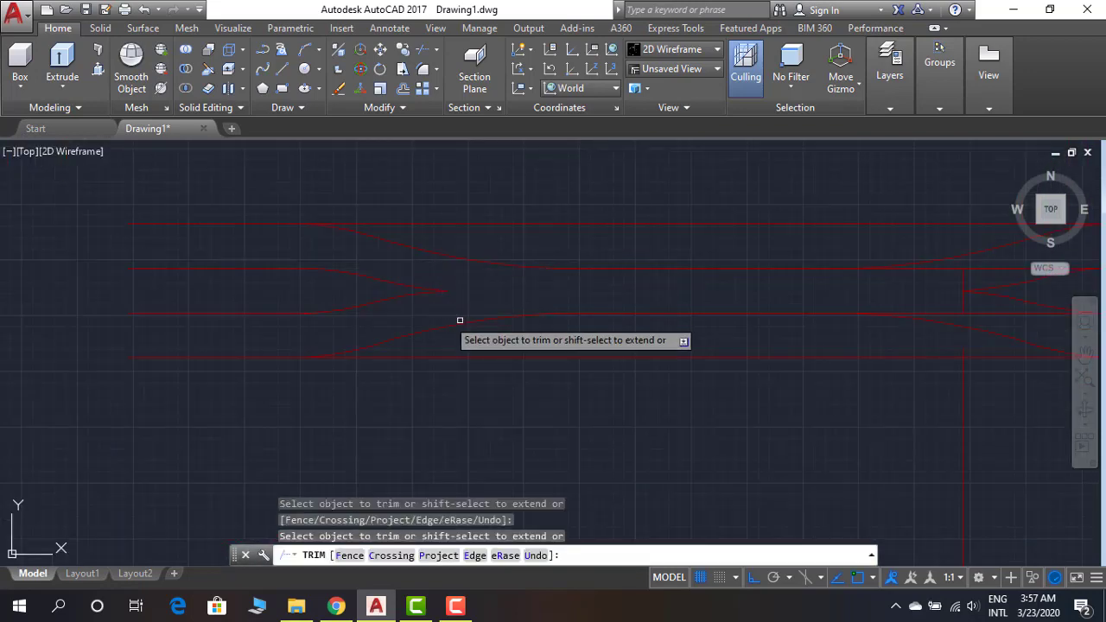
scroll(614, 328, up, 3)
key(Escape)
click(597, 328)
key(Delete)
scroll(597, 333, down, 3)
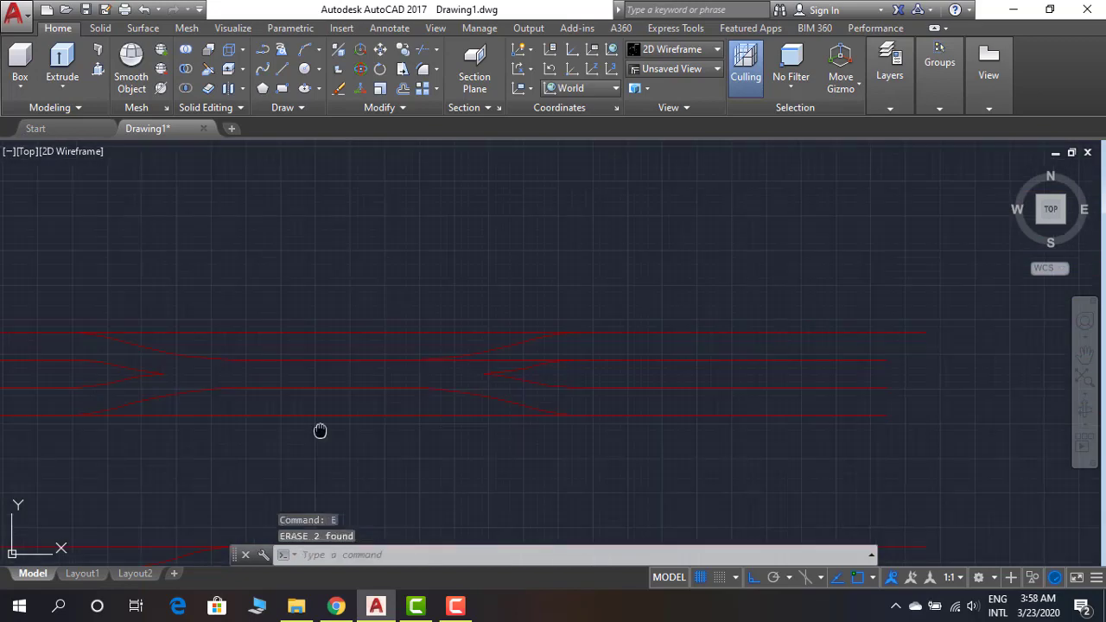
Draw a new vertical guide line across the ribbon strips
text(tr)
key(Return)
key(Return)
scroll(439, 363, up, 3)
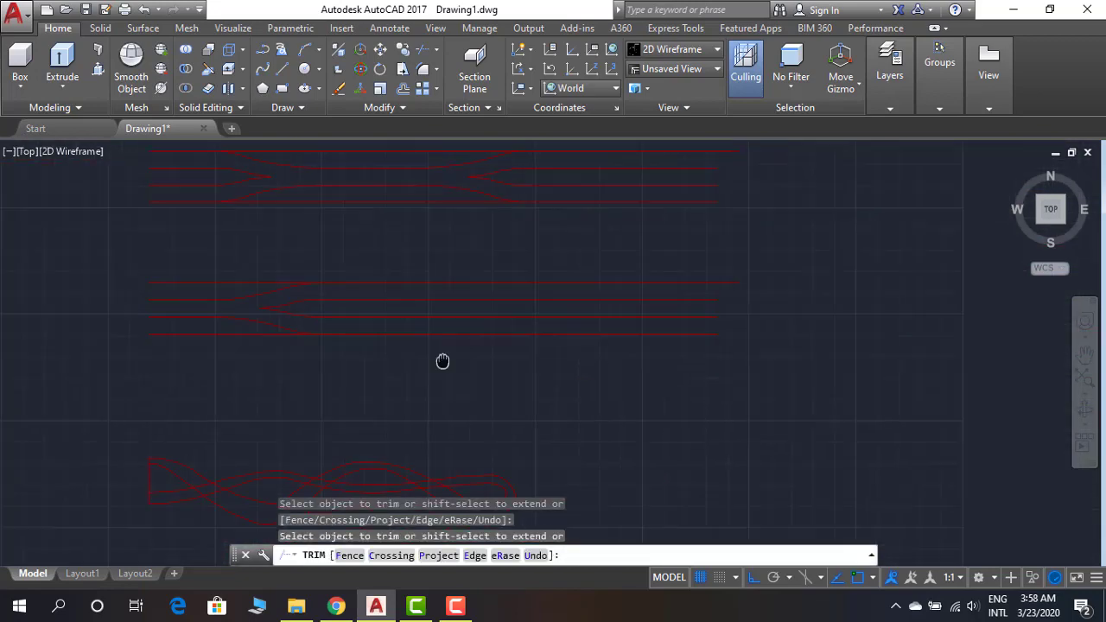
key(Escape)
text(l)
Select lines with a window for moving, then abandon the move
key(Return)
click(580, 536)
click(612, 226)
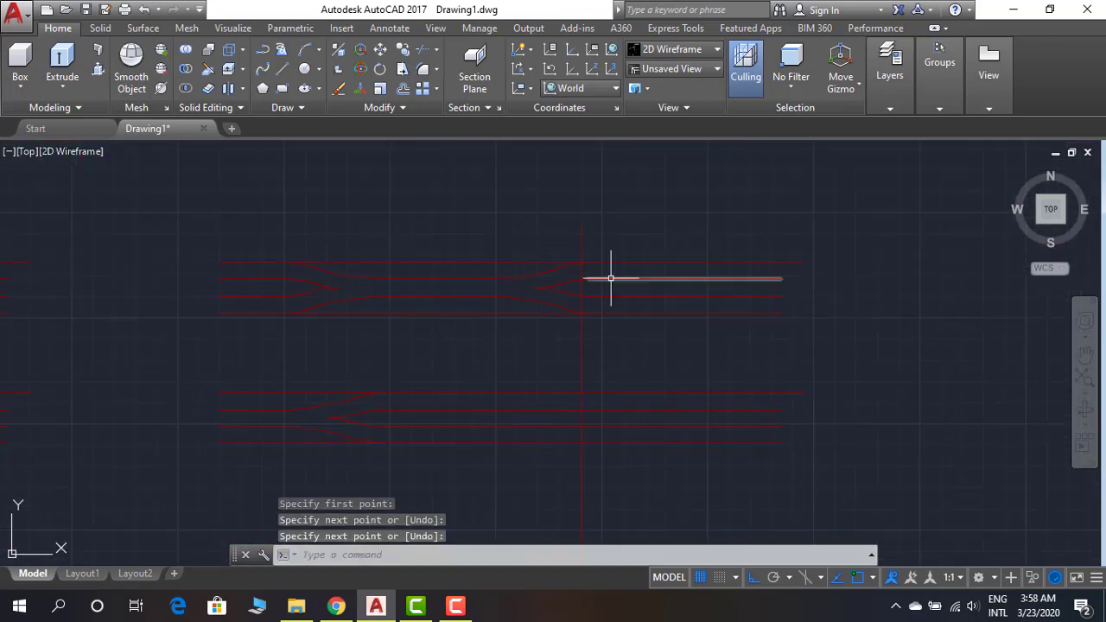
key(Escape)
text(m)
key(Return)
click(537, 197)
click(527, 200)
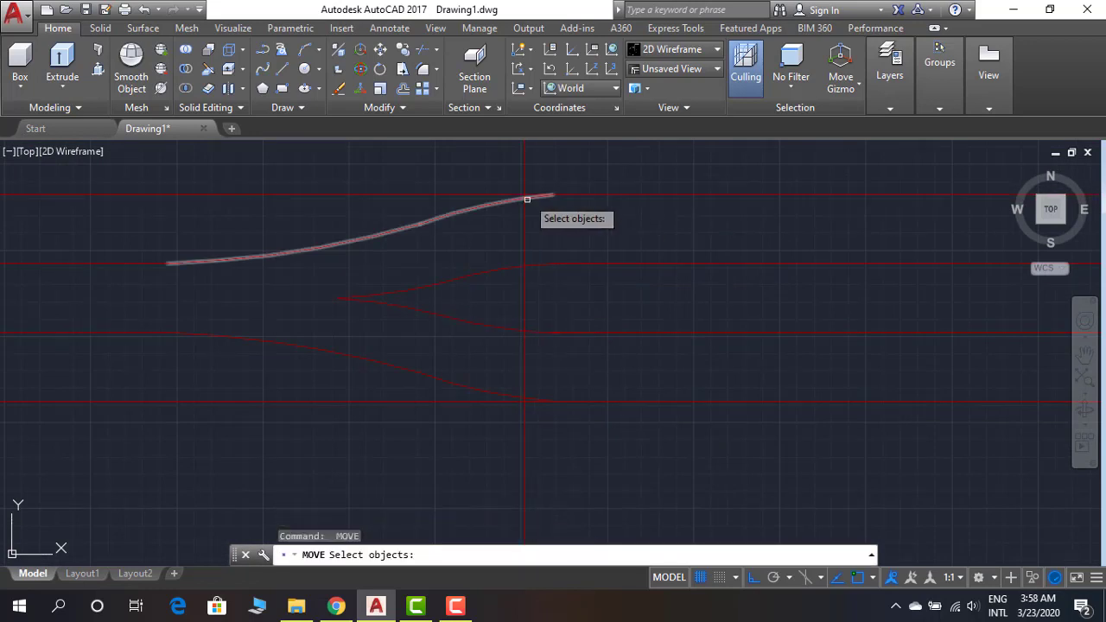
Trim the excess vertical line pieces and the overhanging ends of the top and bottom lines
key(Return)
click(559, 382)
key(Escape)
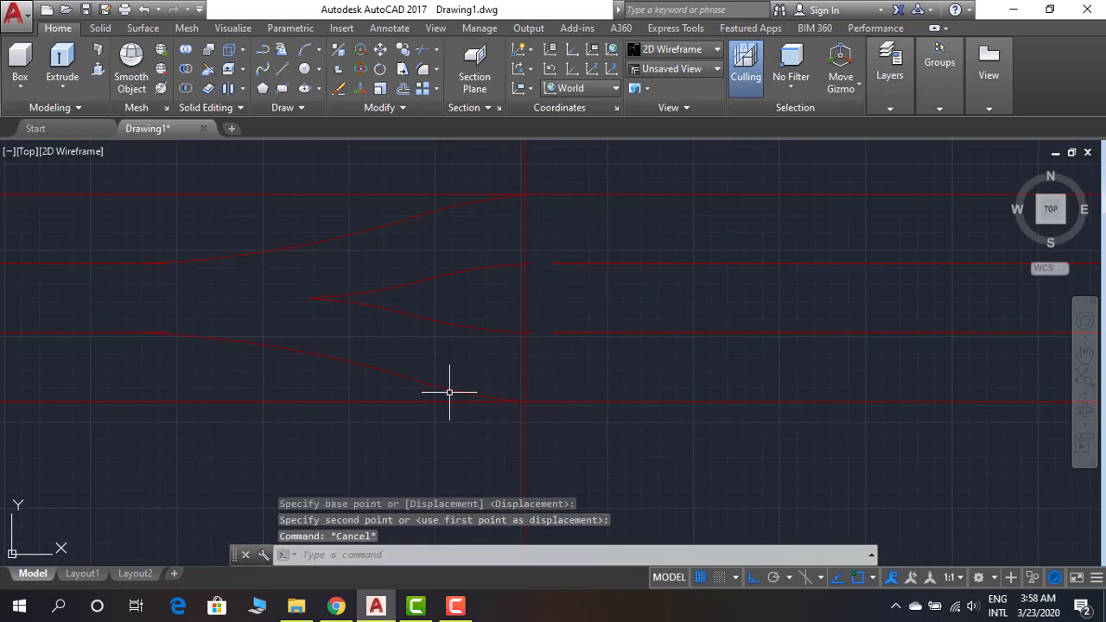
text(tr)
key(Return)
key(Return)
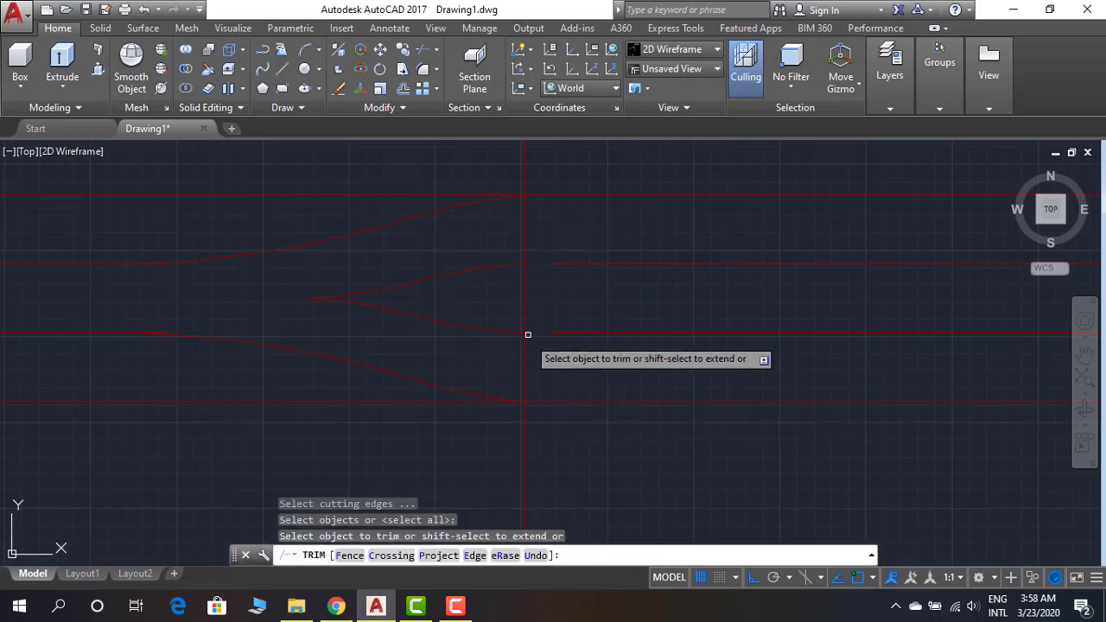
click(548, 194)
click(548, 402)
click(528, 365)
click(528, 229)
scroll(549, 296, down, 2)
key(Escape)
click(592, 405)
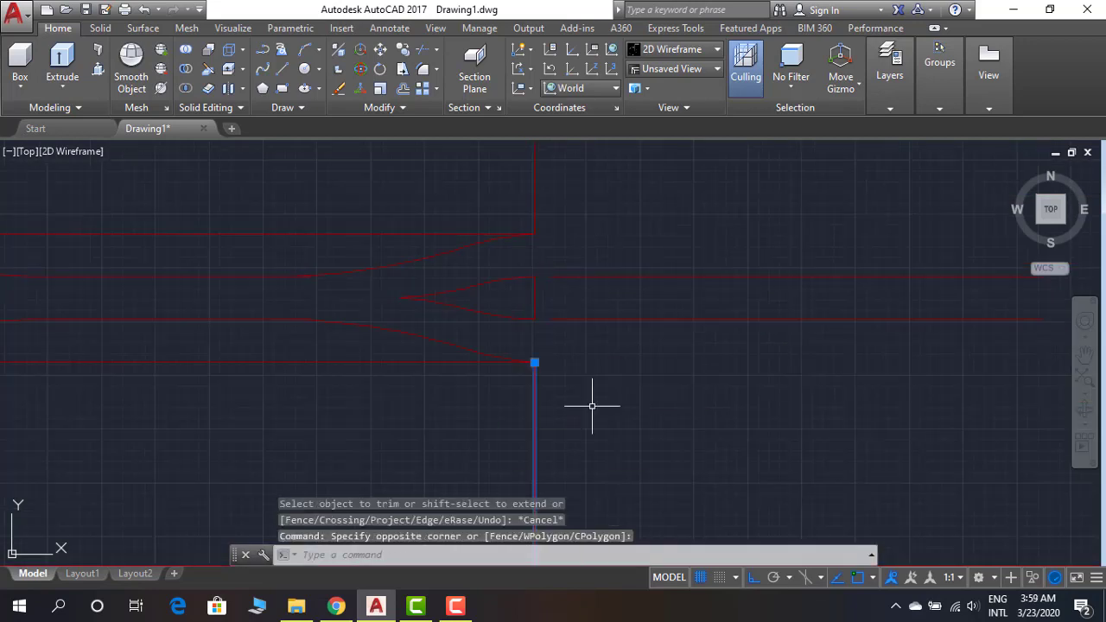
scroll(667, 330, down, 2)
middle_drag(657, 320, 648, 310)
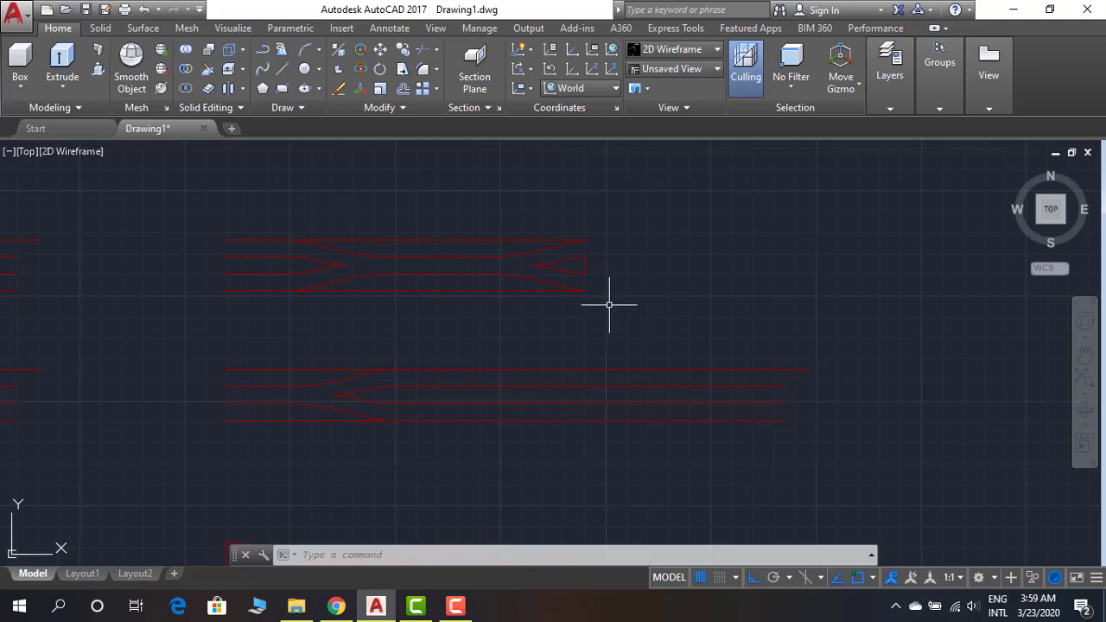
Add a vertical line closing the strip's end and make a first, cancelled trim attempt
click(586, 291)
click(587, 421)
key(Escape)
text(tr)
click(717, 474)
key(Escape)
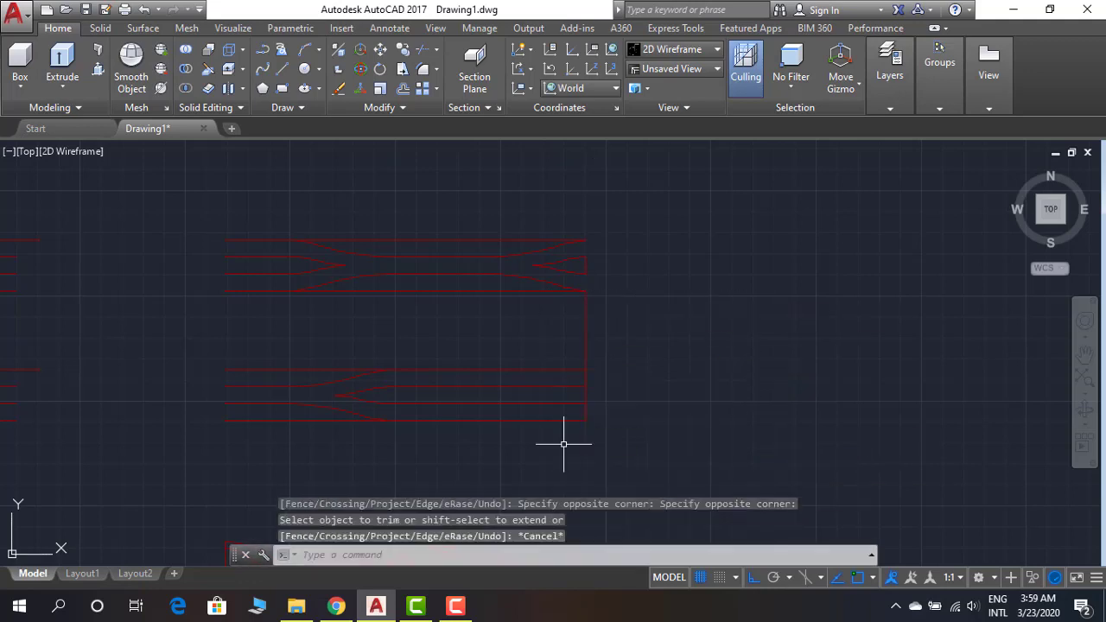
Draw a vertical helper line at the strip's left end
text(l)
click(224, 421)
click(225, 239)
key(Escape)
text(tr)
key(Escape)
Trim an excess red line end and erase the top horizontal line
text(tr)
key(space)
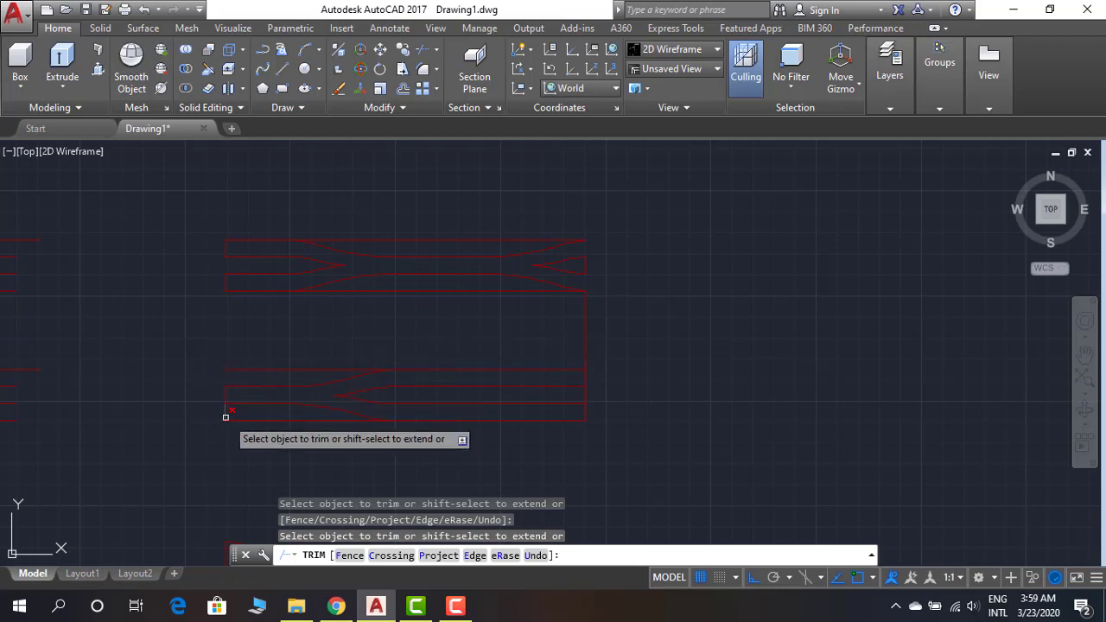
click(440, 239)
key(Escape)
text(tr)
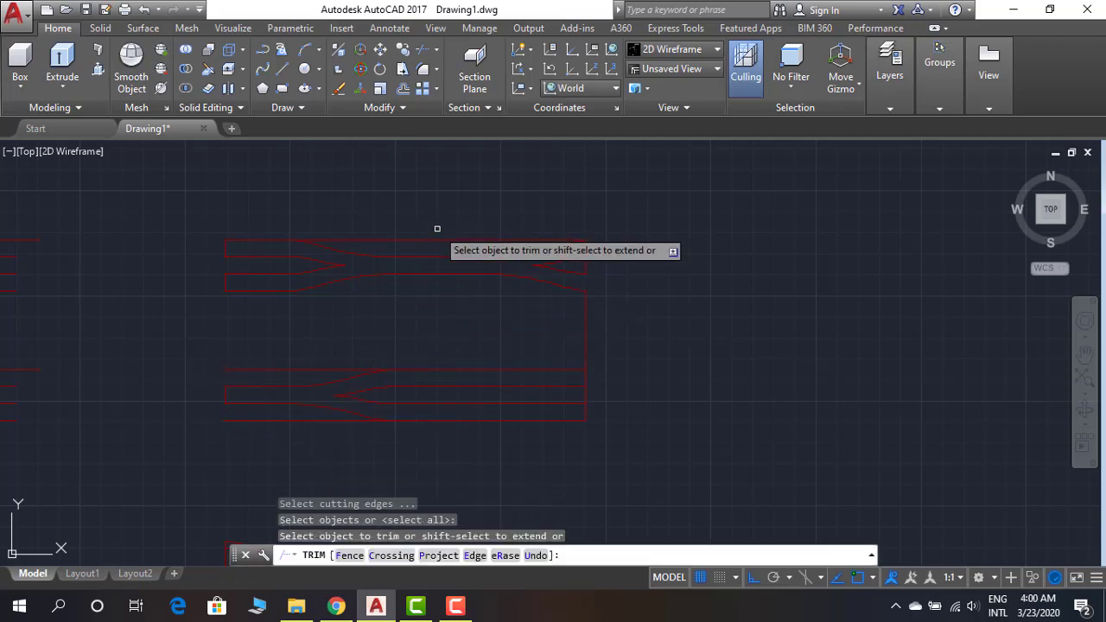
key(Escape)
click(450, 240)
text(e tr)
key(space)
Draw a short vertical helper line, then erase it again
scroll(635, 403, up, 2)
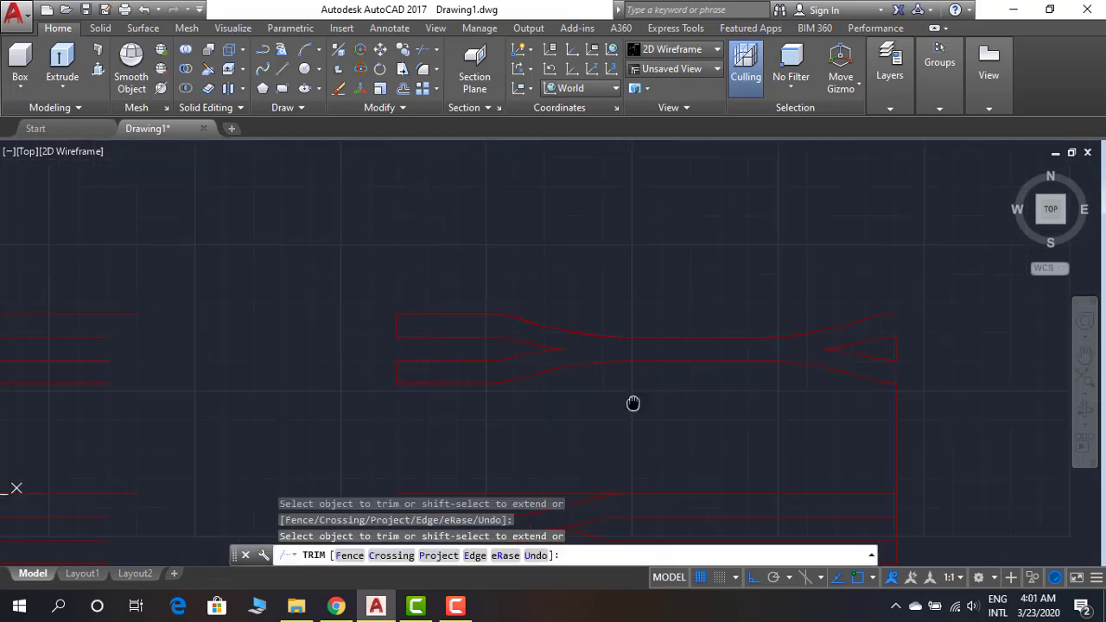
key(Escape)
scroll(749, 374, up, 2)
text(l)
click(579, 313)
click(580, 252)
drag(553, 234, 659, 329)
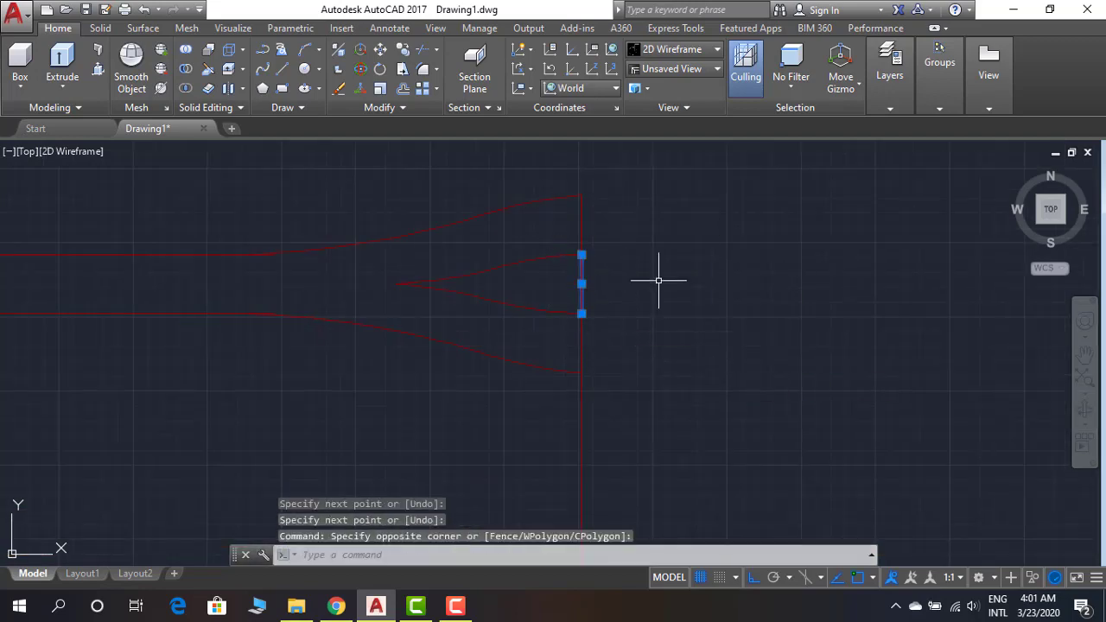
text(e)
scroll(642, 383, down, 2)
Trim the red line ends inside a crossing window near the outline
text(tr)
click(634, 375)
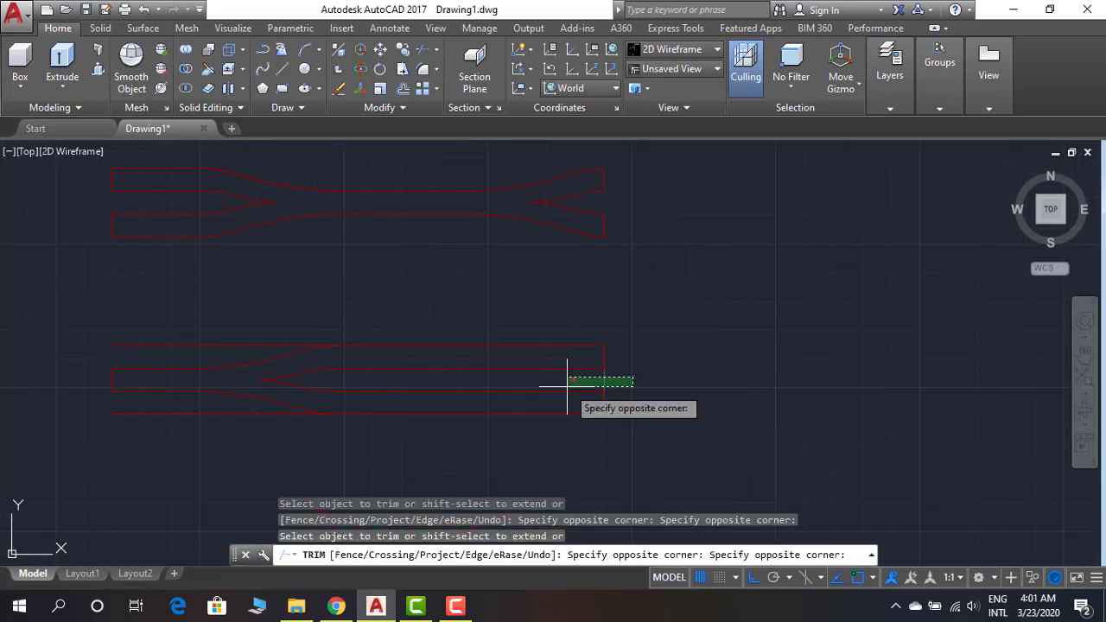
click(568, 385)
scroll(700, 380, down, 2)
scroll(718, 354, down, 1)
middle_drag(718, 353, 679, 336)
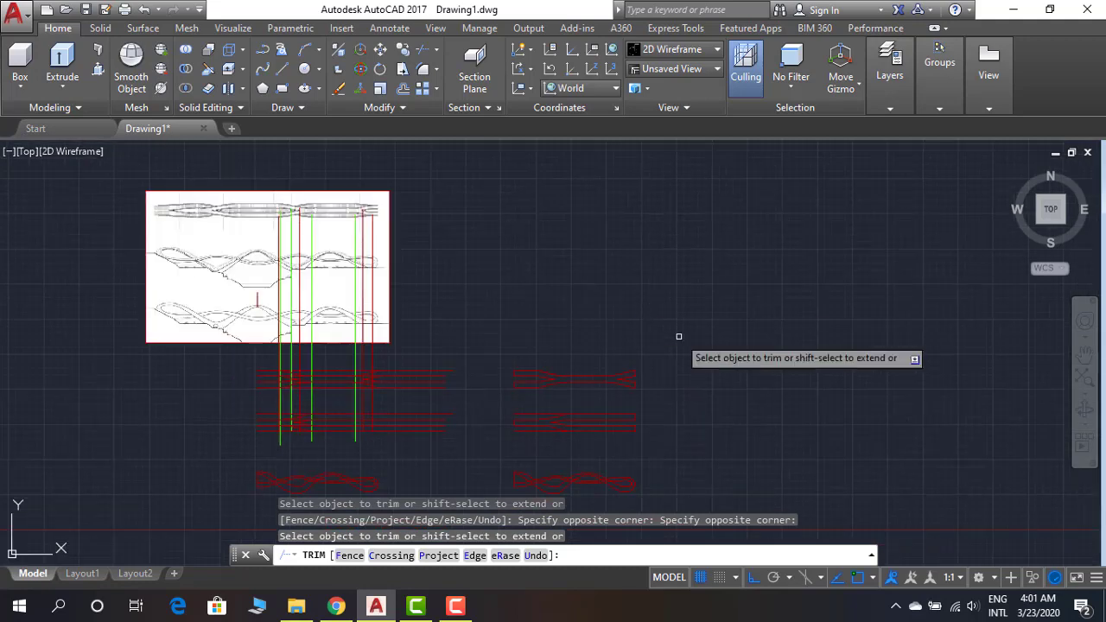
scroll(528, 457, up, 2)
click(509, 388)
key(Escape)
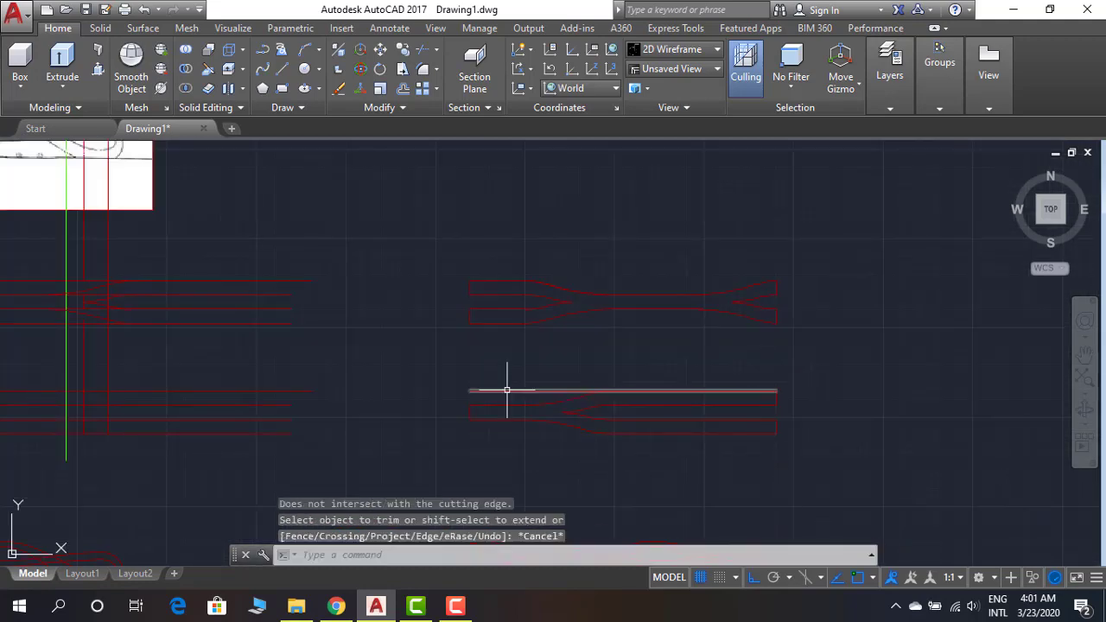
Start a stray EXTEND command and cancel it
scroll(682, 342, up, 3)
scroll(422, 346, up, 2)
text(ex)
key(space)
key(space)
key(Escape)
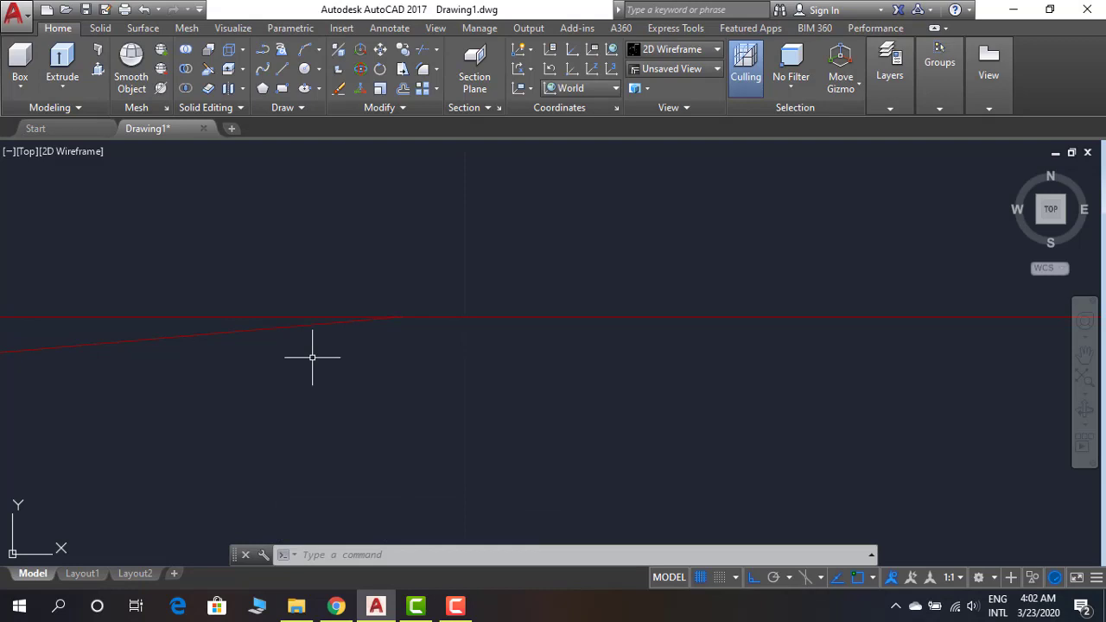
Run a quick trim pass on the ribbon outlines, then cancel it
scroll(762, 365, down, 3)
text(tr)
key(space)
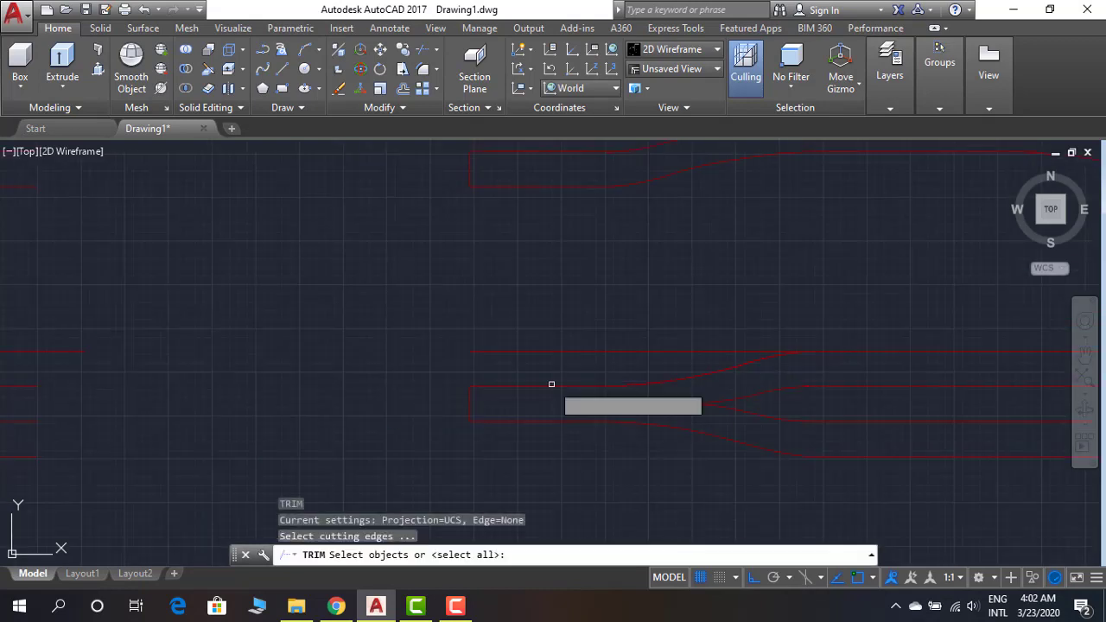
key(space)
key(Escape)
scroll(345, 395, down, 3)
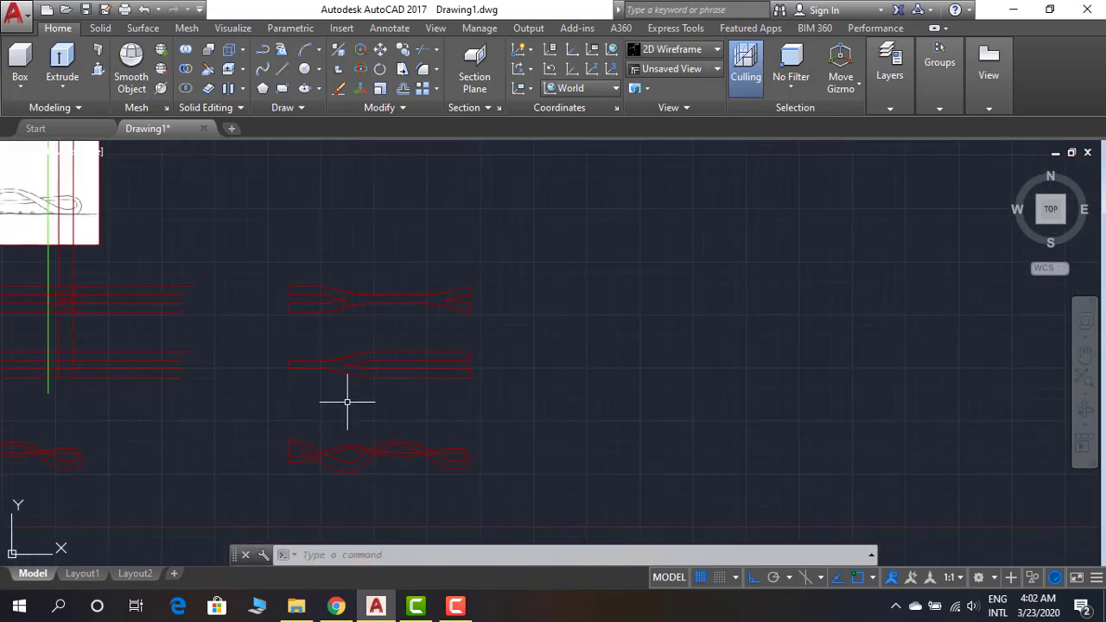
scroll(558, 347, up, 3)
Move one curve of the looped outline upward and trim the overlap
text(m)
drag(558, 348, 52, 380)
click(469, 375)
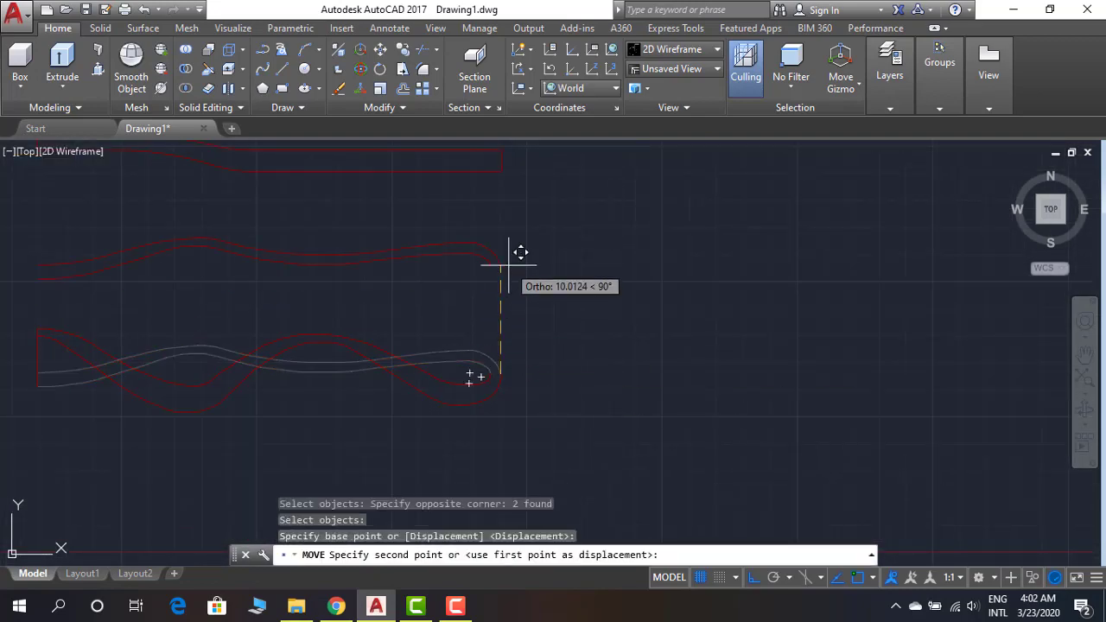
click(510, 259)
text(tr)
key(space)
key(space)
key(Escape)
Draw a short vertical closing line at the strand's left end
text(l)
scroll(457, 345, up, 3)
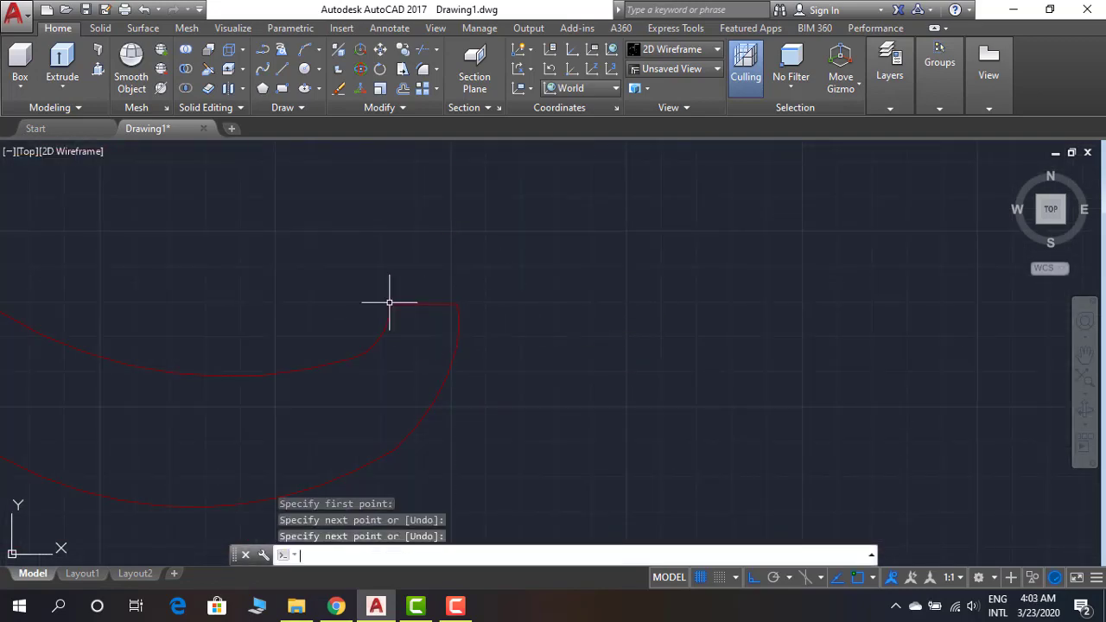
key(space)
scroll(554, 333, up, 3)
key(Escape)
scroll(555, 333, down, 3)
key(space)
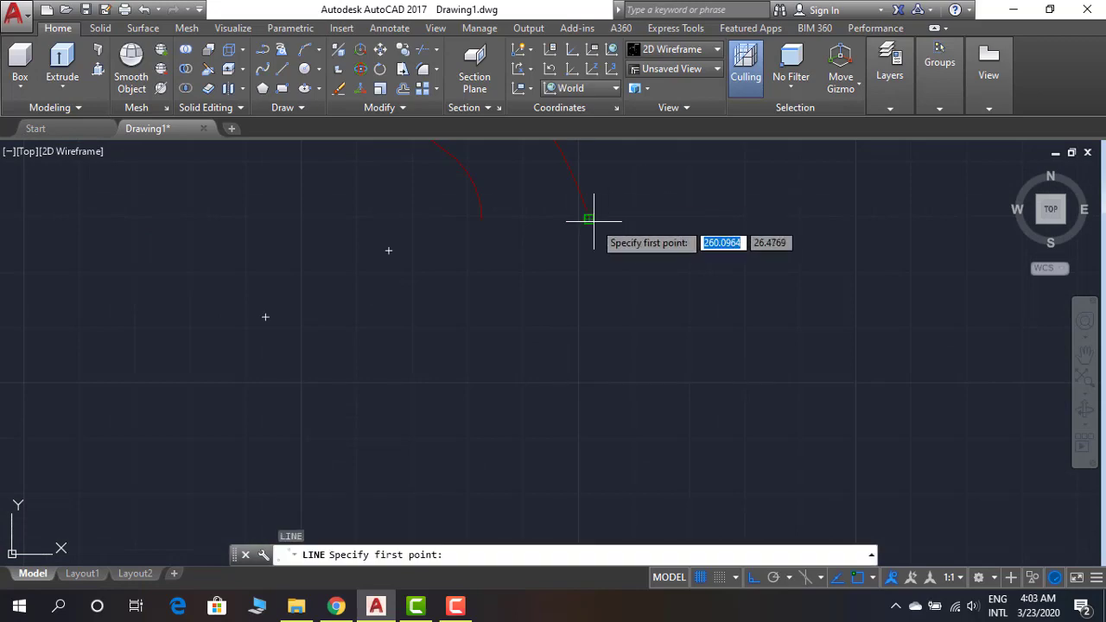
scroll(163, 252, up, 3)
click(227, 245)
click(226, 200)
key(Escape)
Turn Ortho off and draw a chain of line segments following the red ribbon curve
scroll(481, 344, down, 3)
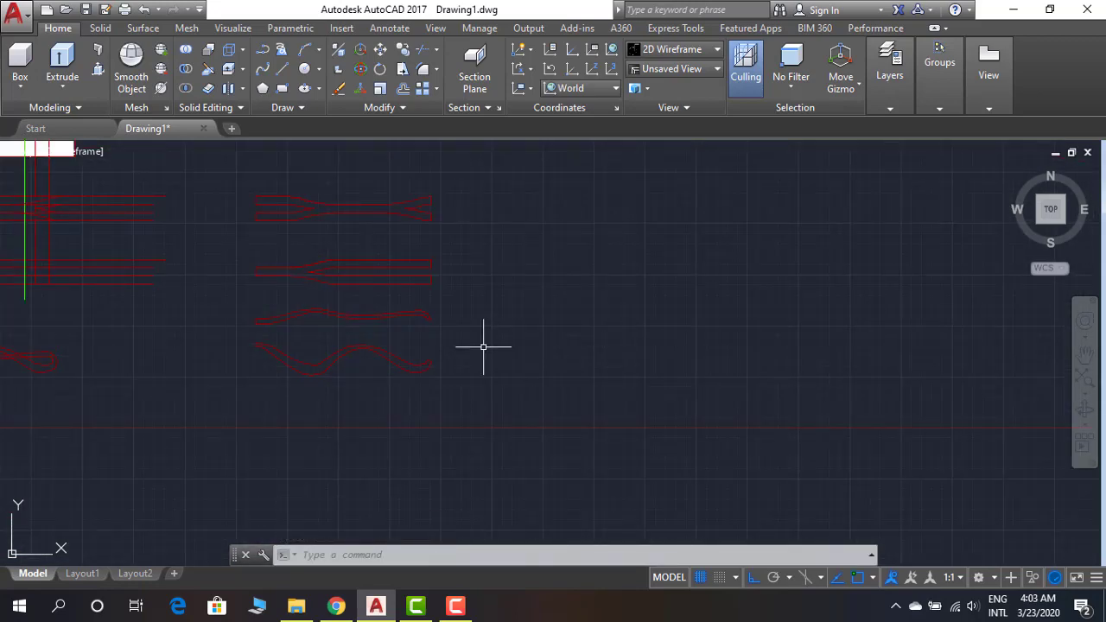
scroll(306, 405, up, 2)
scroll(321, 425, up, 2)
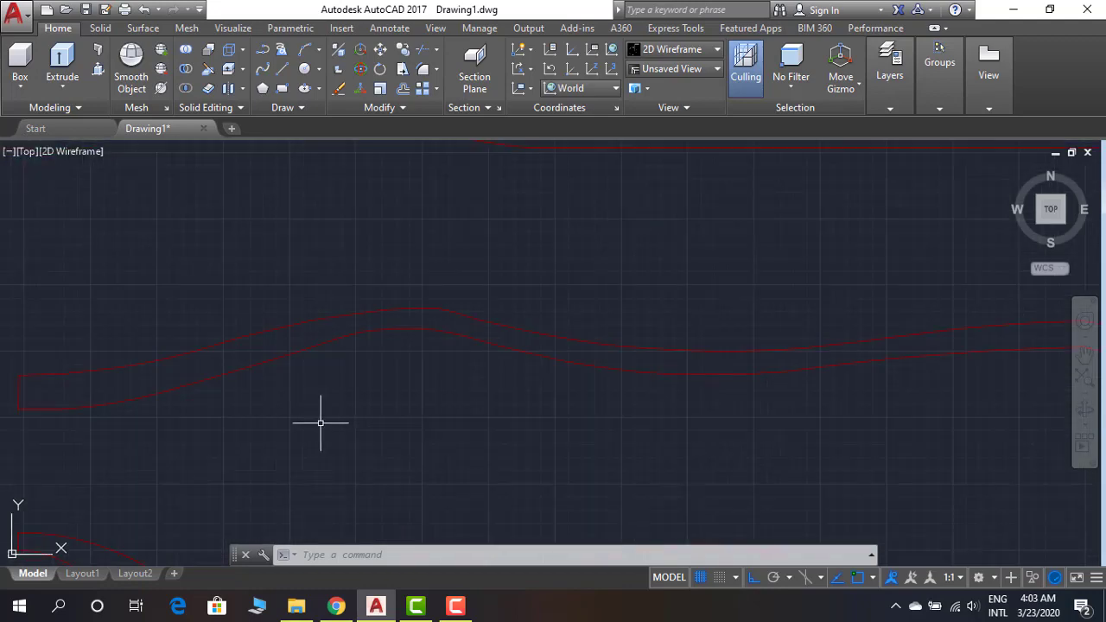
scroll(329, 425, up, 1)
scroll(368, 427, up, 2)
key(Return)
scroll(26, 397, up, 5)
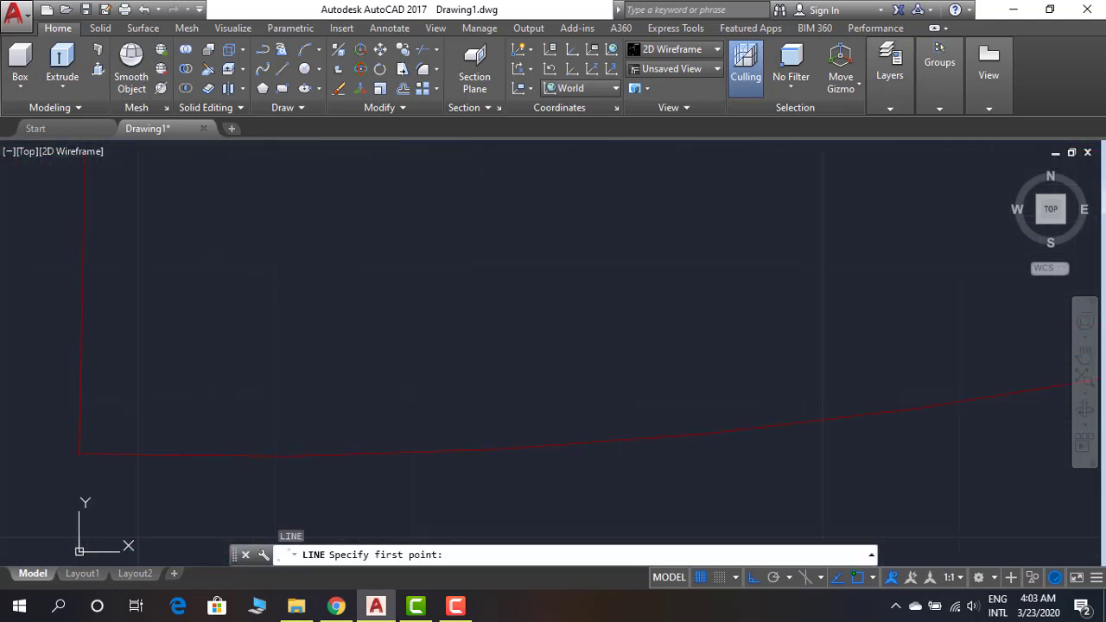
key(F8)
scroll(506, 316, down, 2)
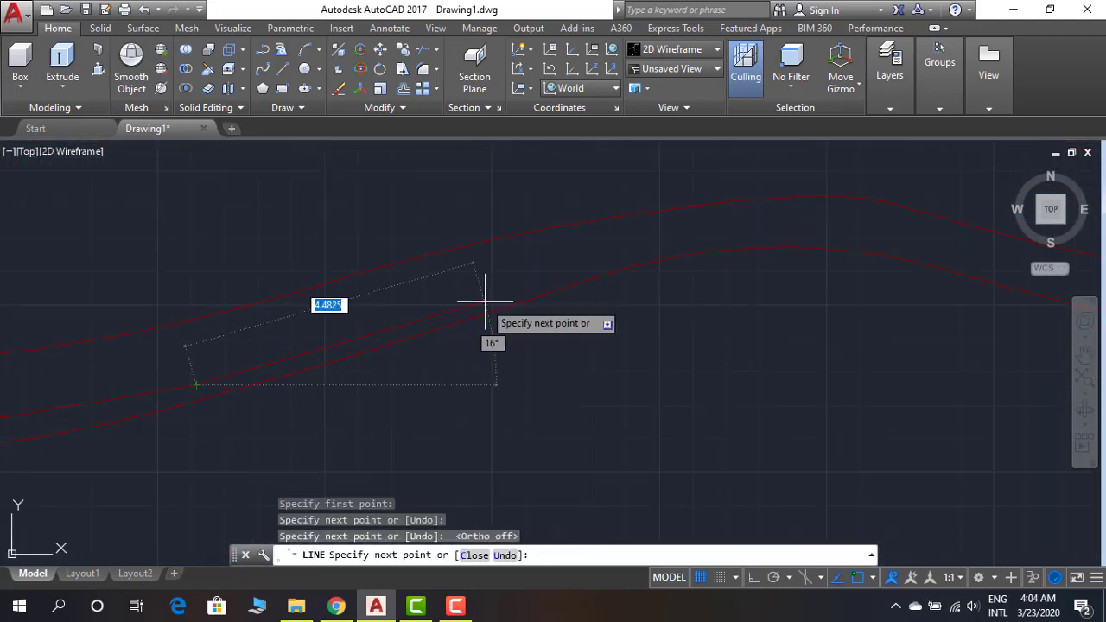
middle_drag(787, 231, 328, 357)
scroll(327, 357, up, 4)
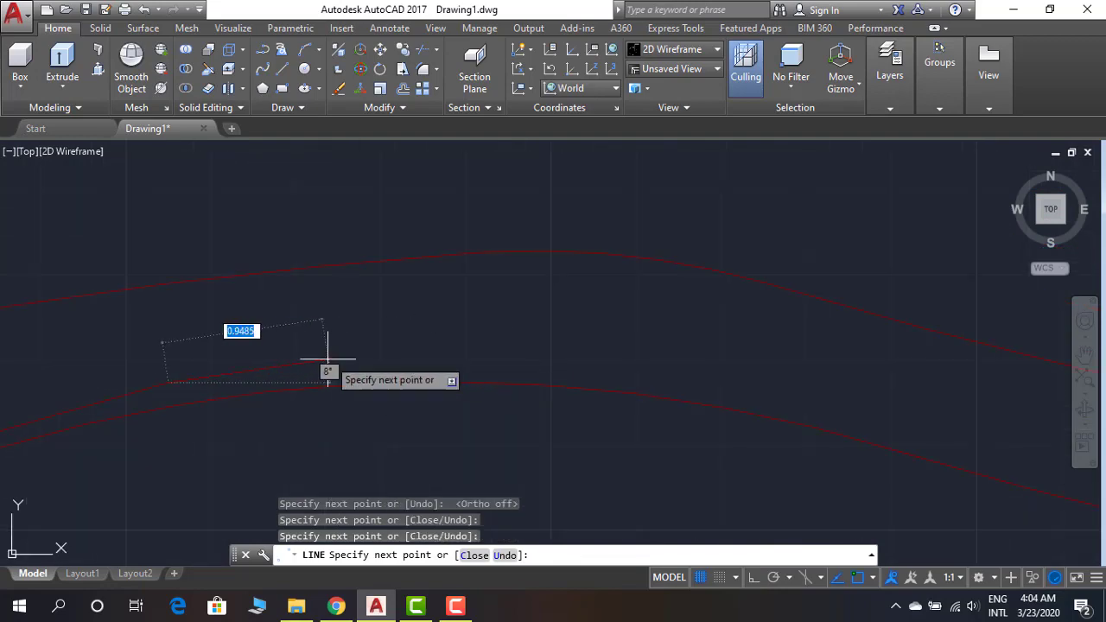
mouse_move(892, 399)
middle_down()
mouse_move(470, 320)
mouse_move(659, 371)
mouse_move(807, 320)
middle_up()
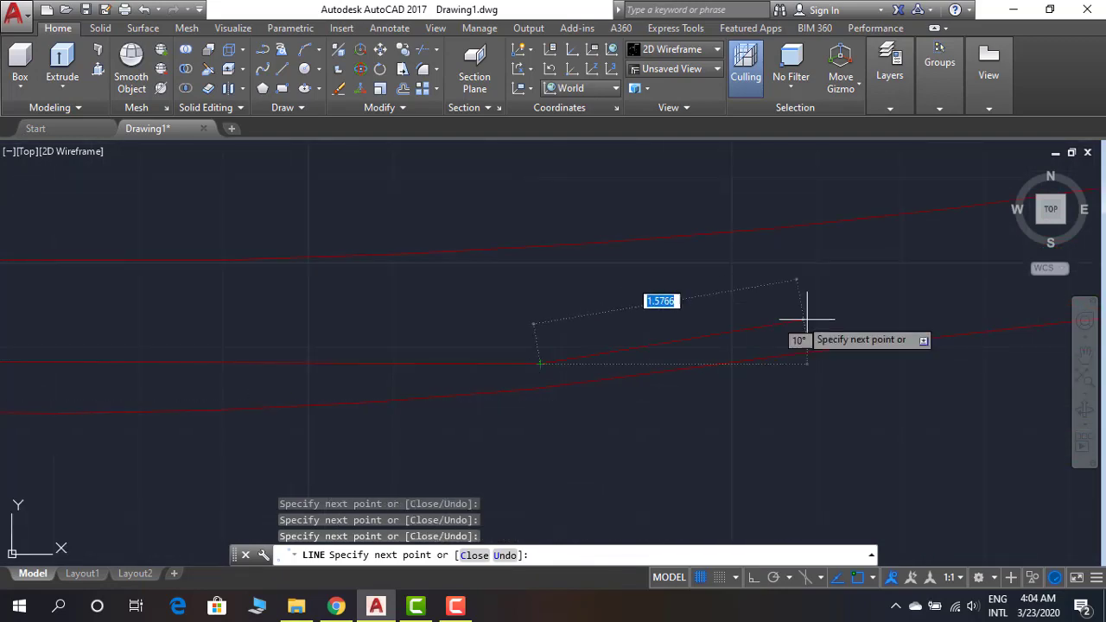
click(680, 354)
middle_drag(783, 381, 724, 372)
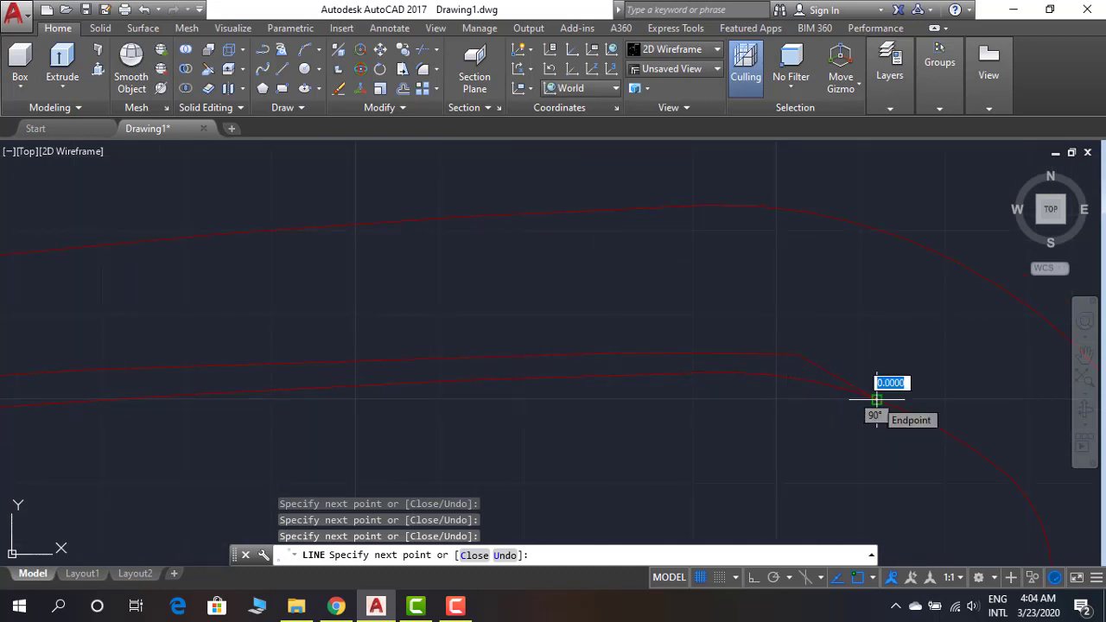
Finish the line and try BPOLY inside the strand, dismissing the boundary error
key(Escape)
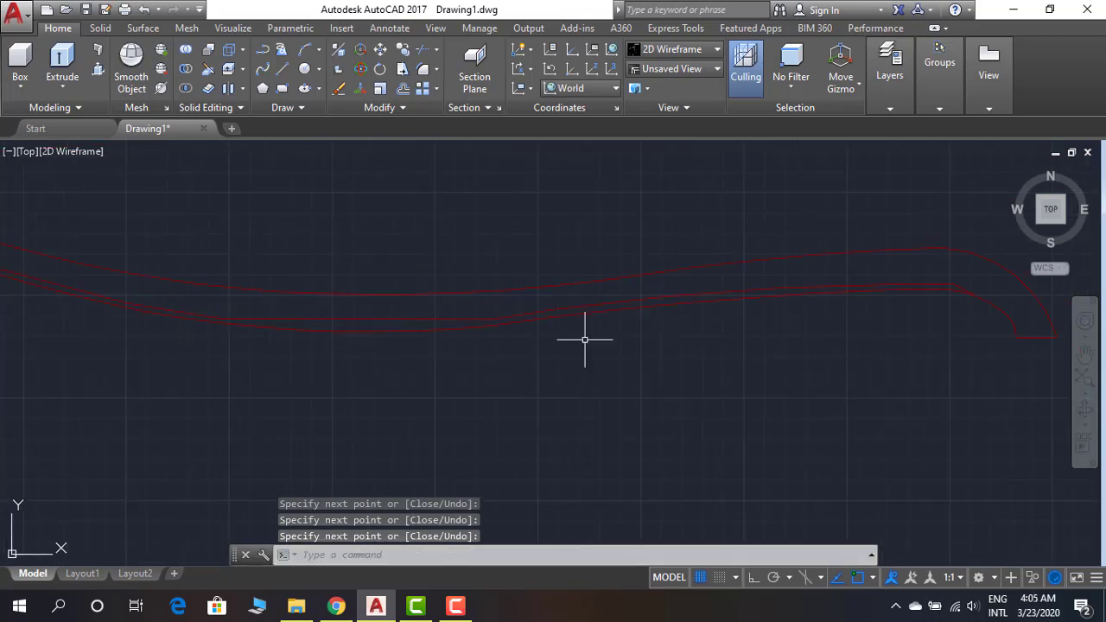
scroll(585, 334, down, 3)
scroll(680, 384, down, 2)
text(BPO)
key(Return)
click(458, 215)
click(494, 338)
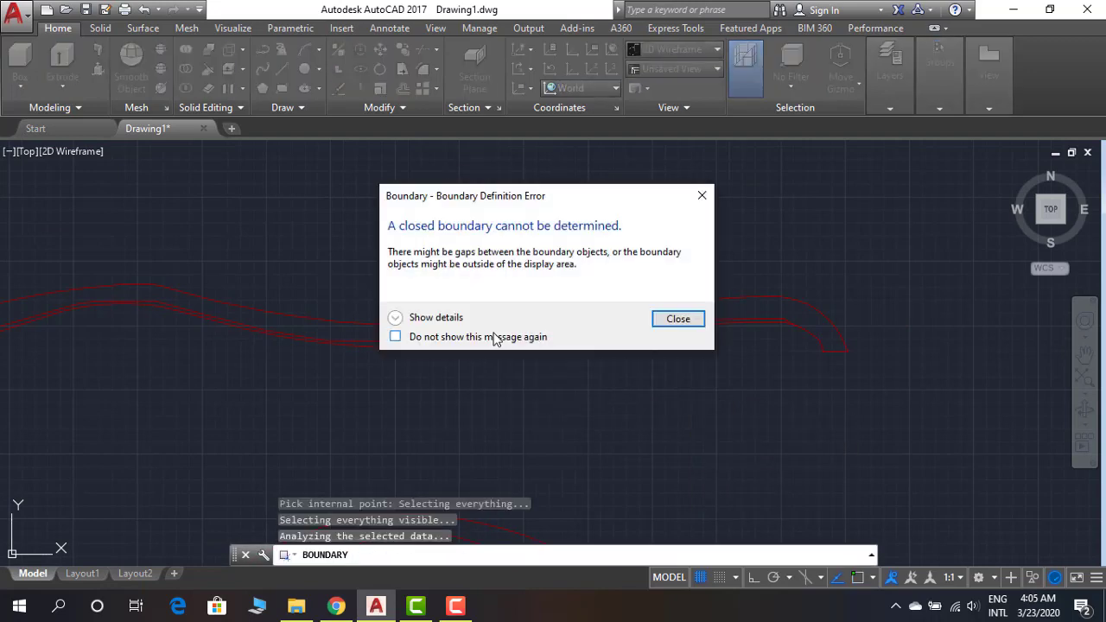
key(Return)
scroll(337, 343, up, 5)
scroll(337, 343, down, 3)
middle_drag(334, 317, 237, 329)
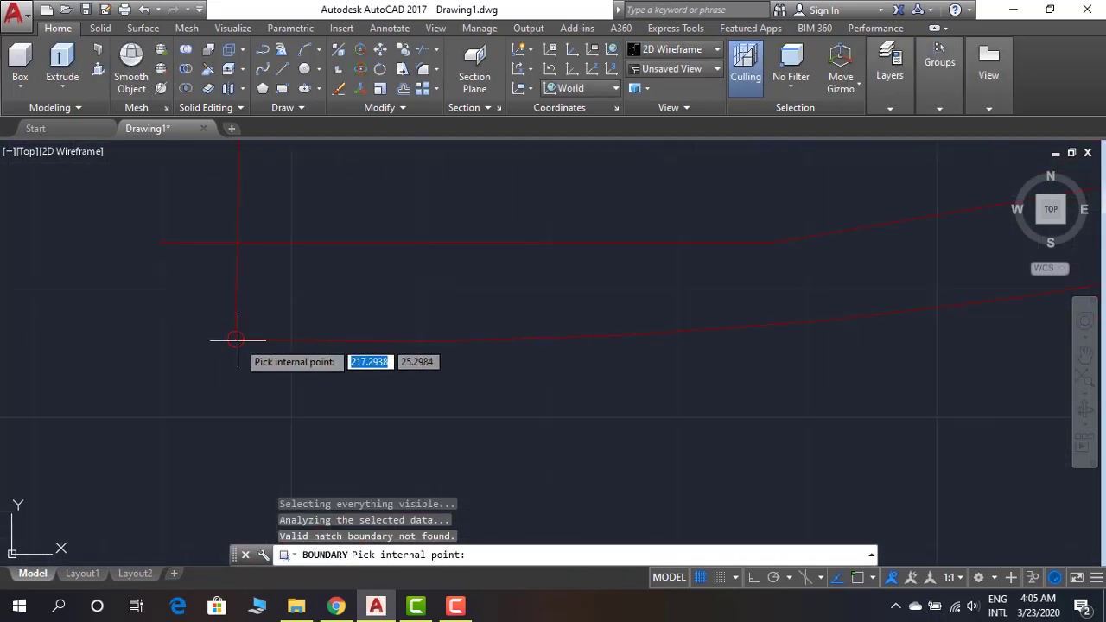
key(Escape)
click(242, 259)
key(Escape)
Create a closed boundary polyline by picking inside the curved strand
scroll(275, 345, down, 2)
scroll(279, 341, up, 2)
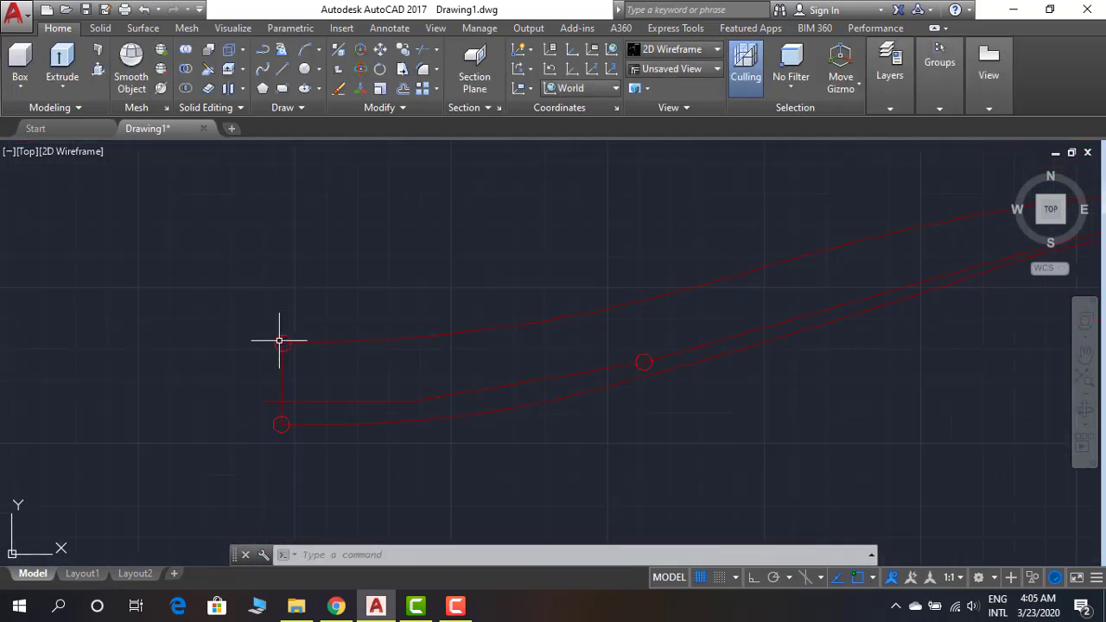
scroll(271, 339, down, 3)
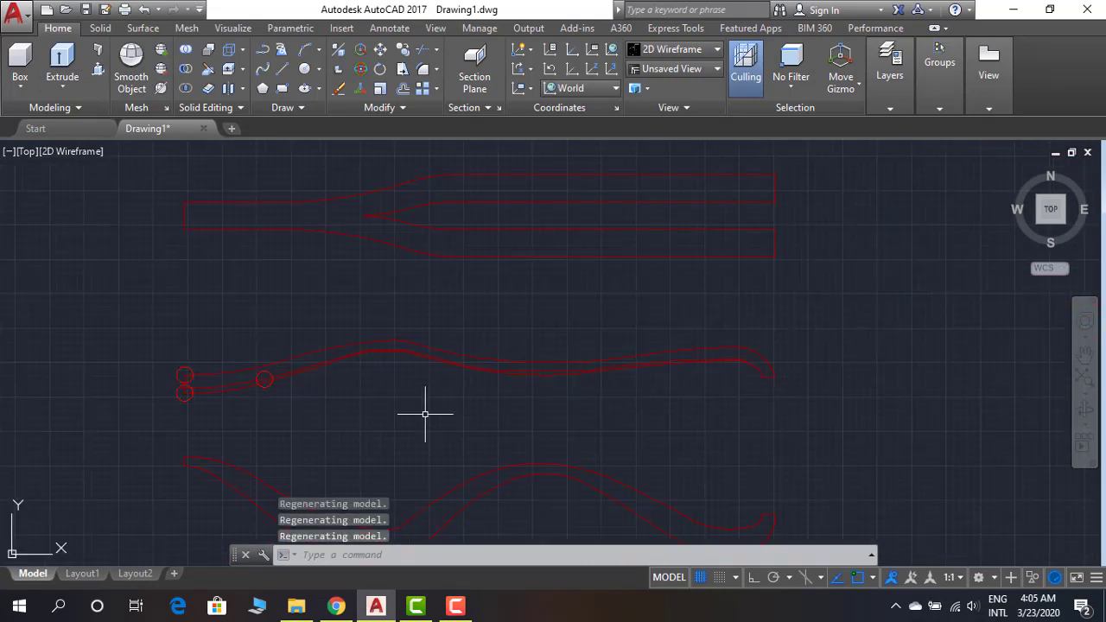
text(BO)
key(Return)
click(459, 215)
click(514, 358)
key(Return)
click(514, 357)
key(Return)
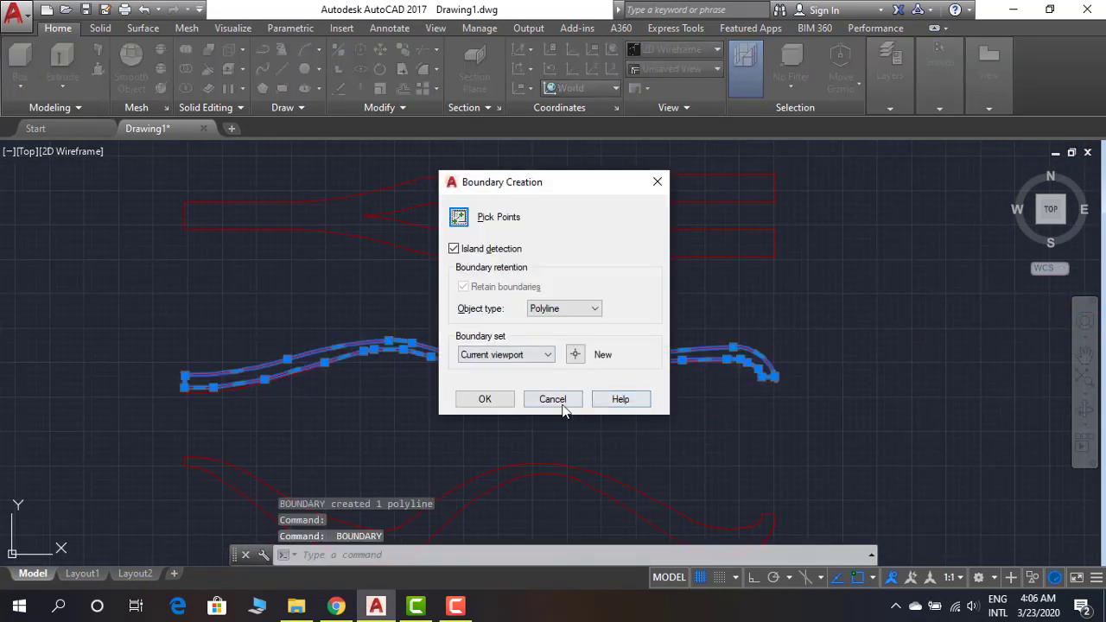
Abandon moving the new polyline and erase the first short leftover line
click(563, 400)
text(m)
key(Return)
click(248, 338)
key(Escape)
scroll(243, 381, up, 3)
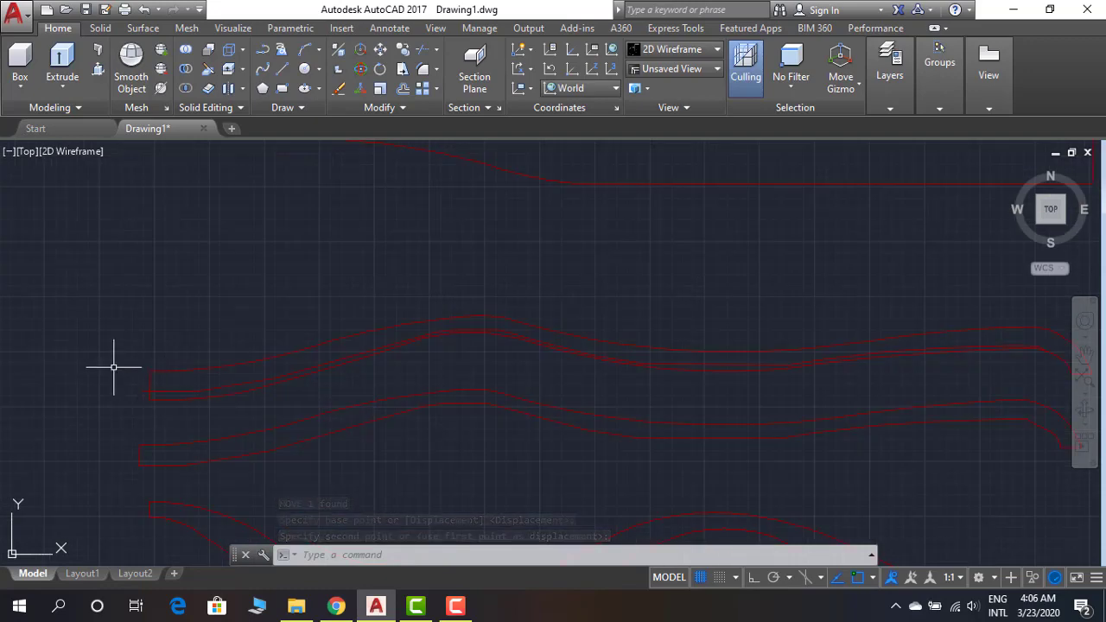
drag(113, 366, 309, 403)
click(170, 321)
click(276, 409)
text(e)
key(Return)
Erase the other short leftover line and select the outlines for repositioning
click(191, 293)
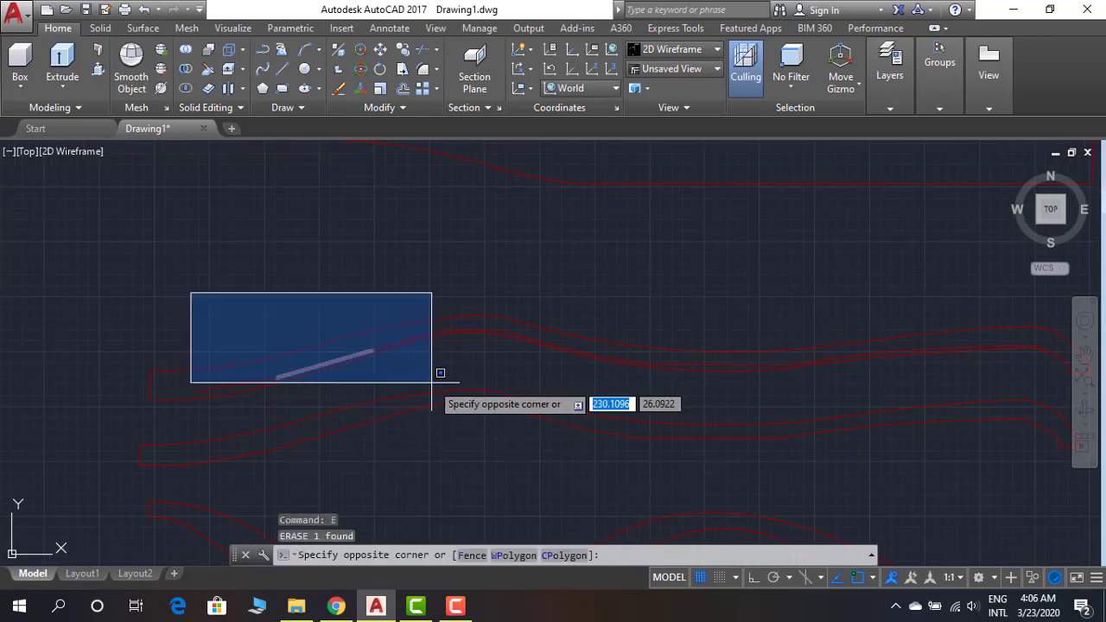
click(430, 382)
click(182, 324)
middle_drag(1020, 377, 696, 369)
click(696, 369)
key(Return)
scroll(807, 353, down, 2)
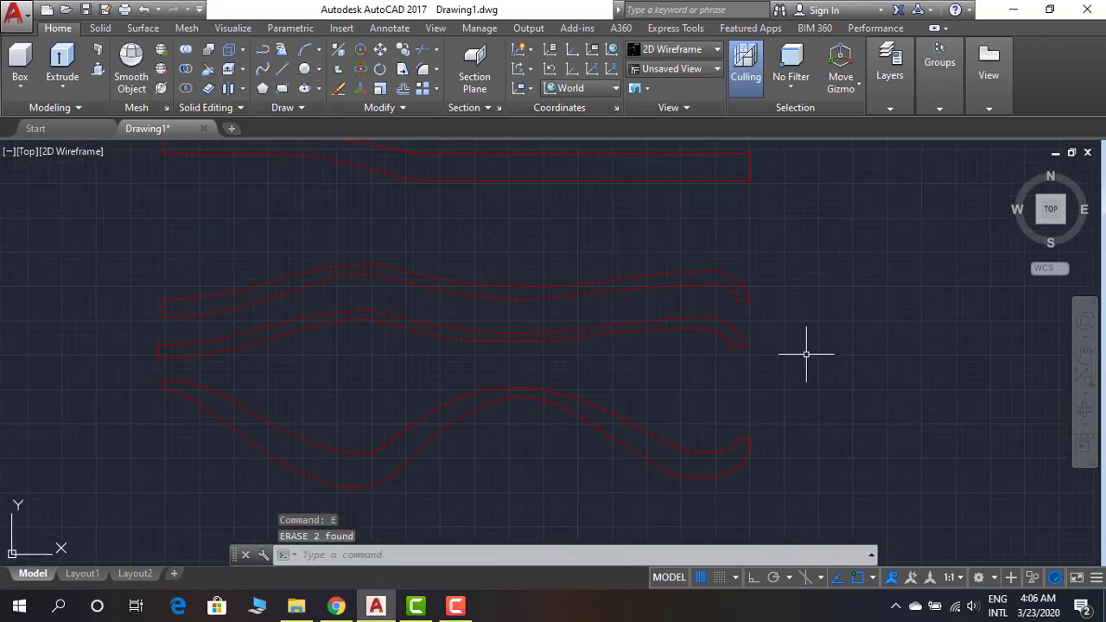
text(m)
key(Return)
click(760, 328)
Draw a closing line across the end of the curved ribbon strand
scroll(168, 323, up, 5)
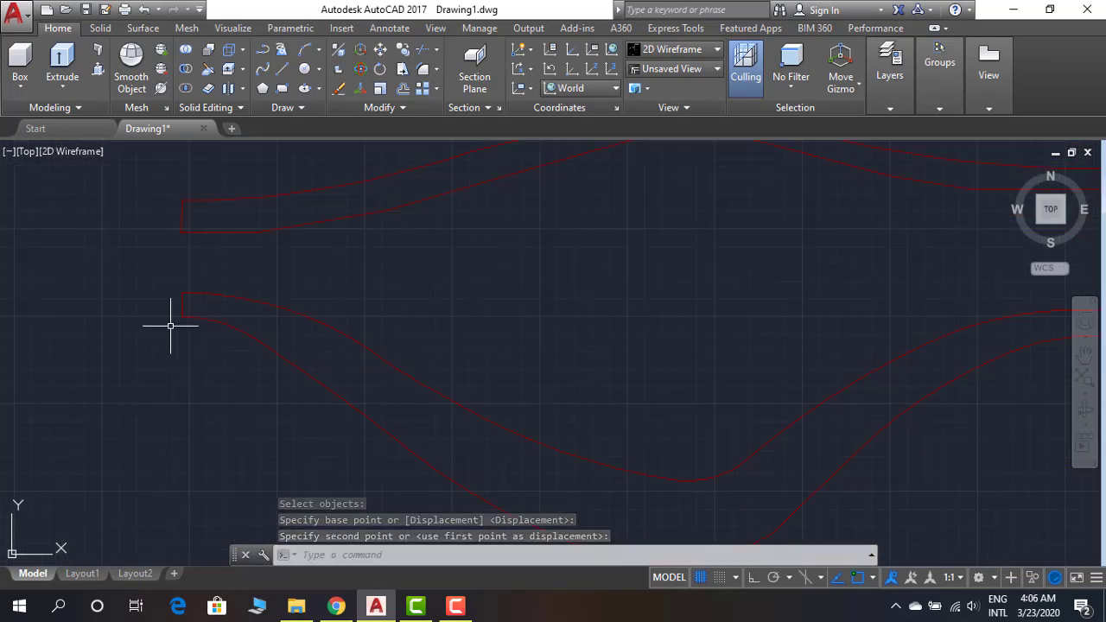
text(l)
key(Return)
click(221, 234)
click(699, 371)
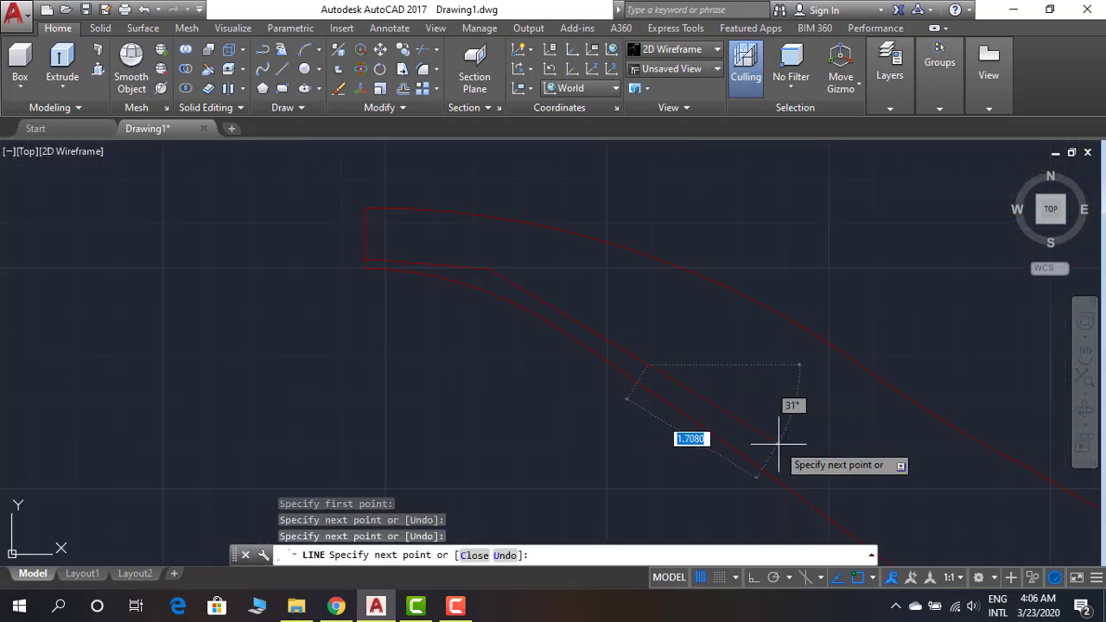
click(790, 439)
click(735, 398)
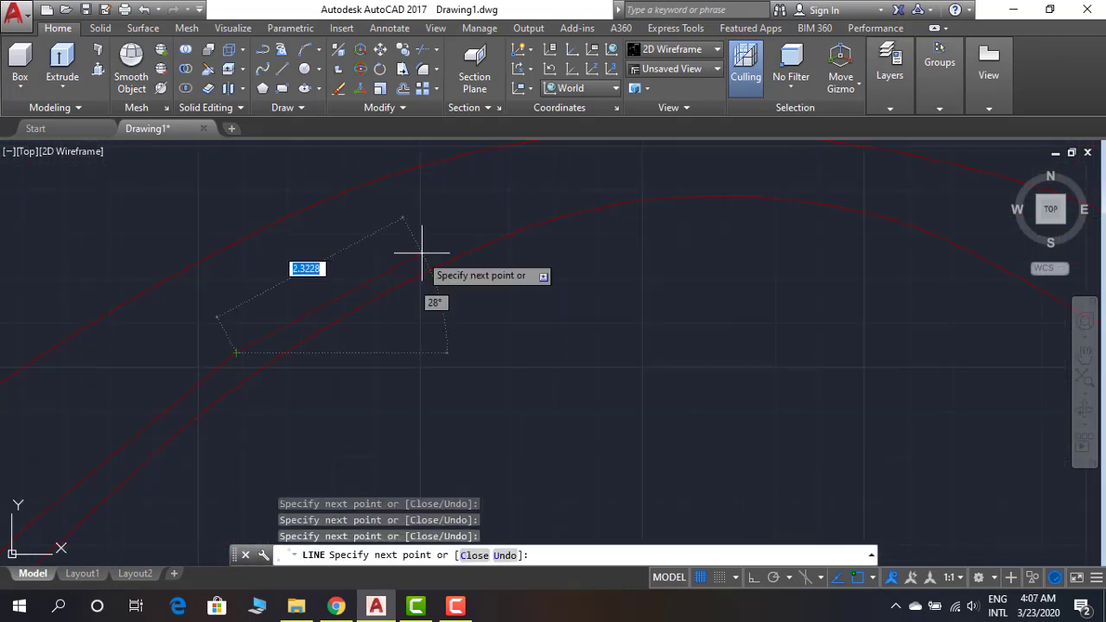
middle_drag(665, 353, 167, 353)
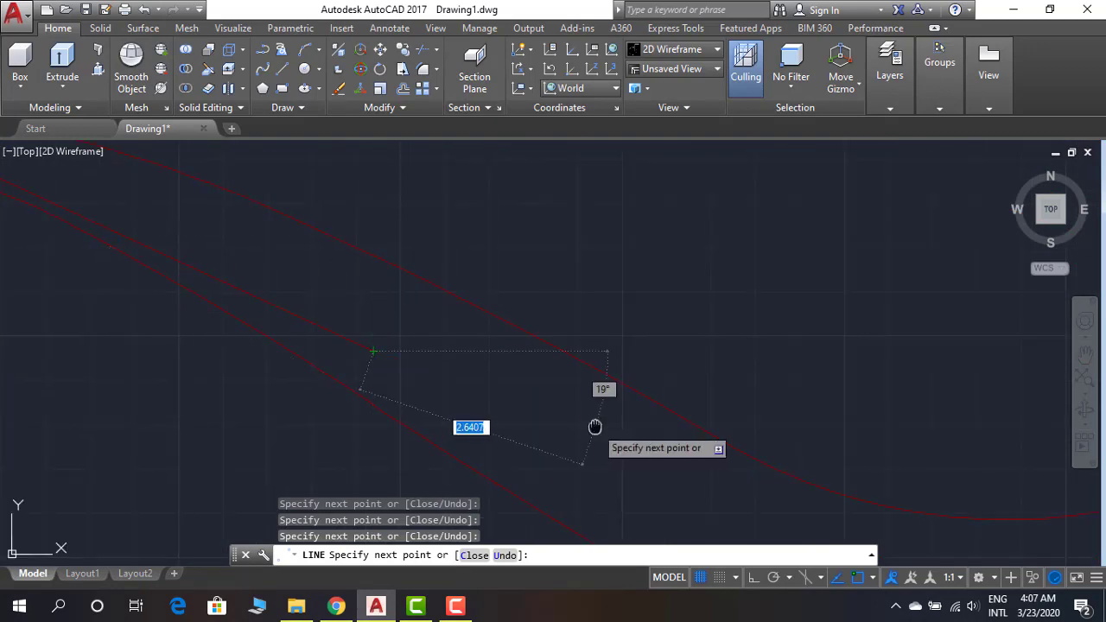
scroll(358, 291, down, 2)
middle_drag(484, 276, 440, 335)
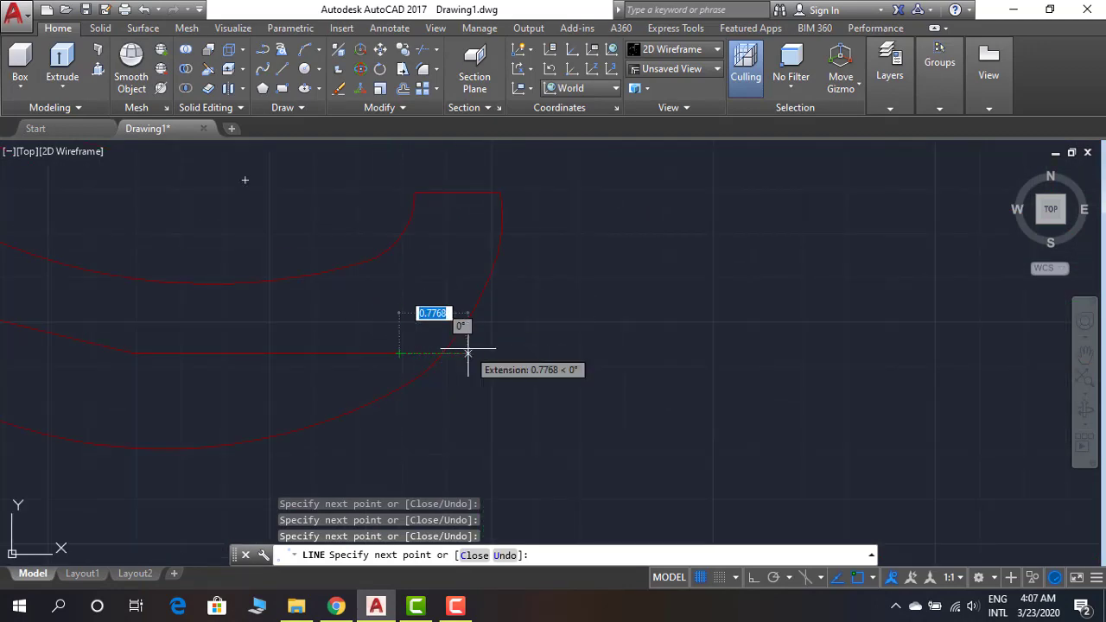
key(Return)
Pick the lower ribbon's centre curve to form the closed boundary outline
scroll(555, 383, down, 3)
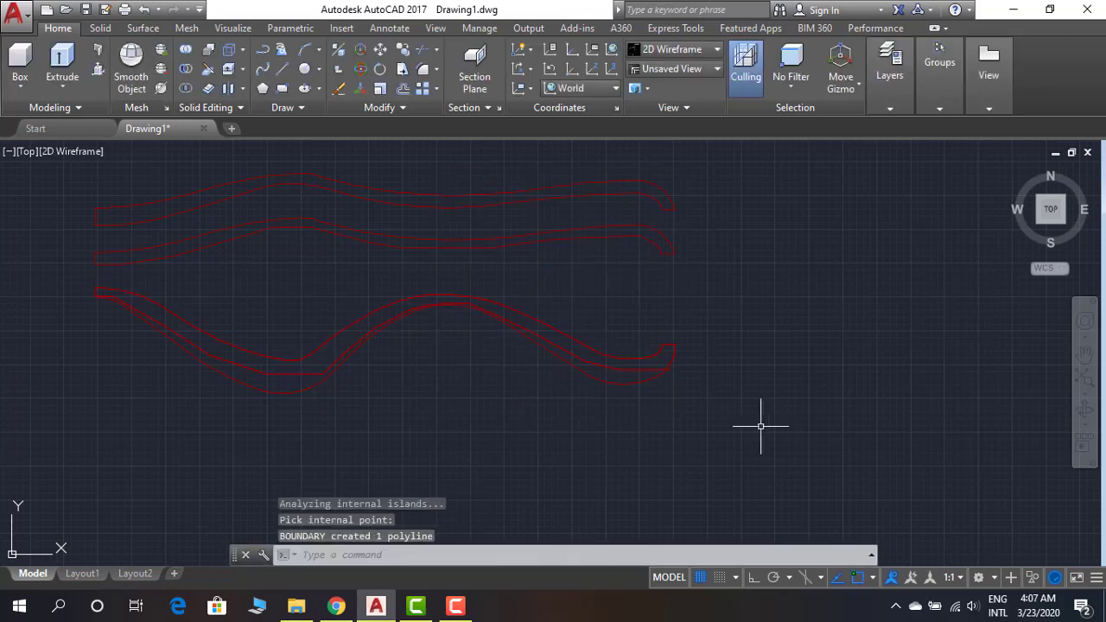
click(477, 282)
click(696, 424)
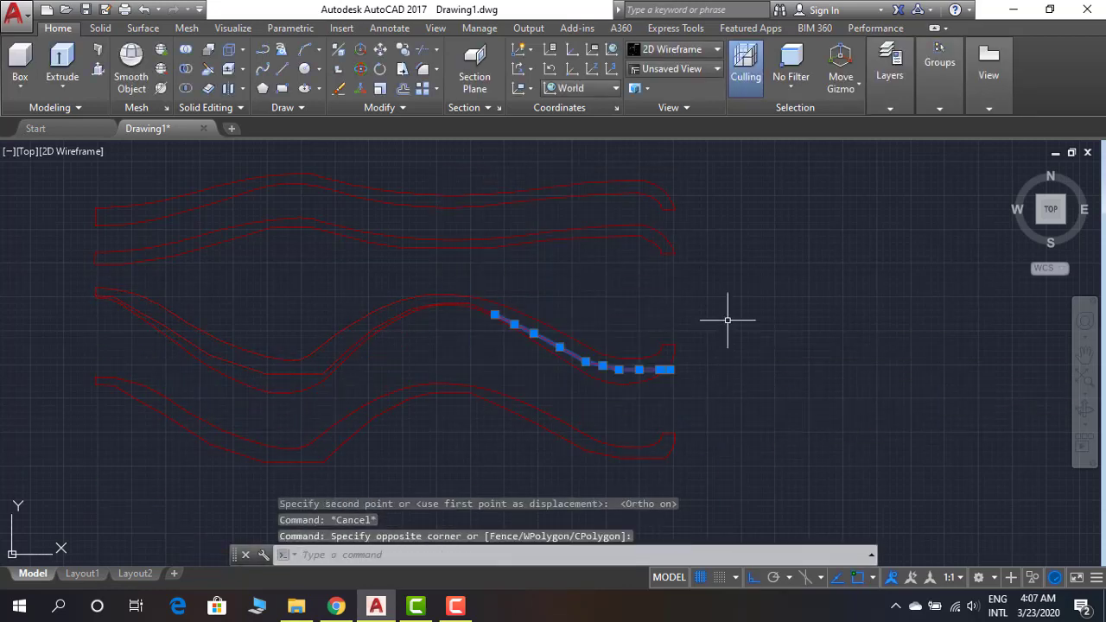
text(E)
scroll(323, 347, down, 2)
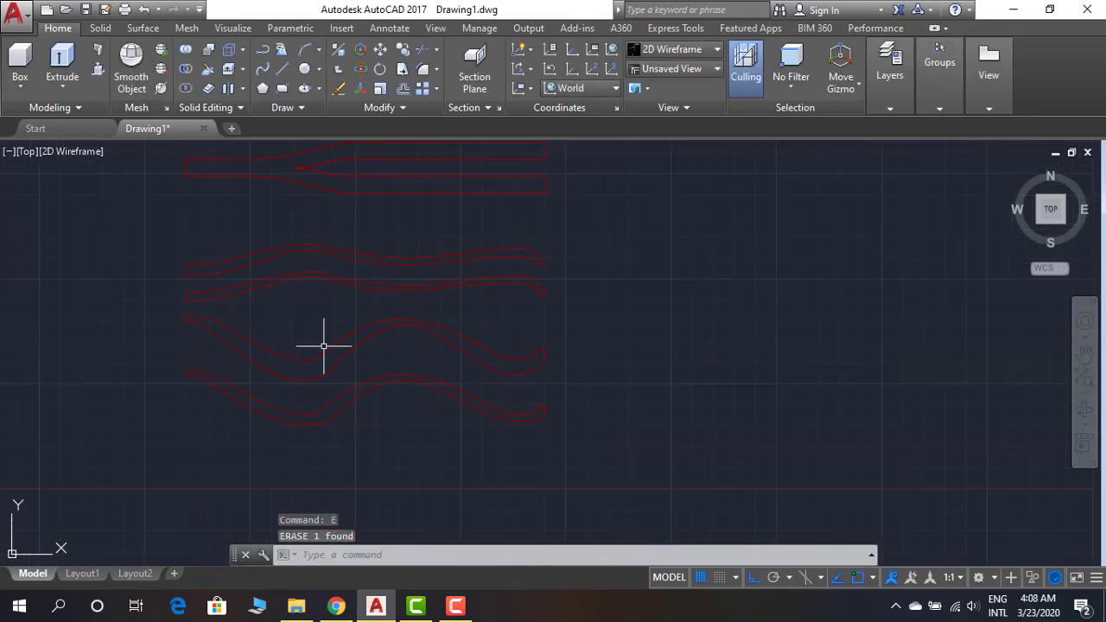
Join the window-selected forked strip segments into polylines
click(598, 365)
key(Escape)
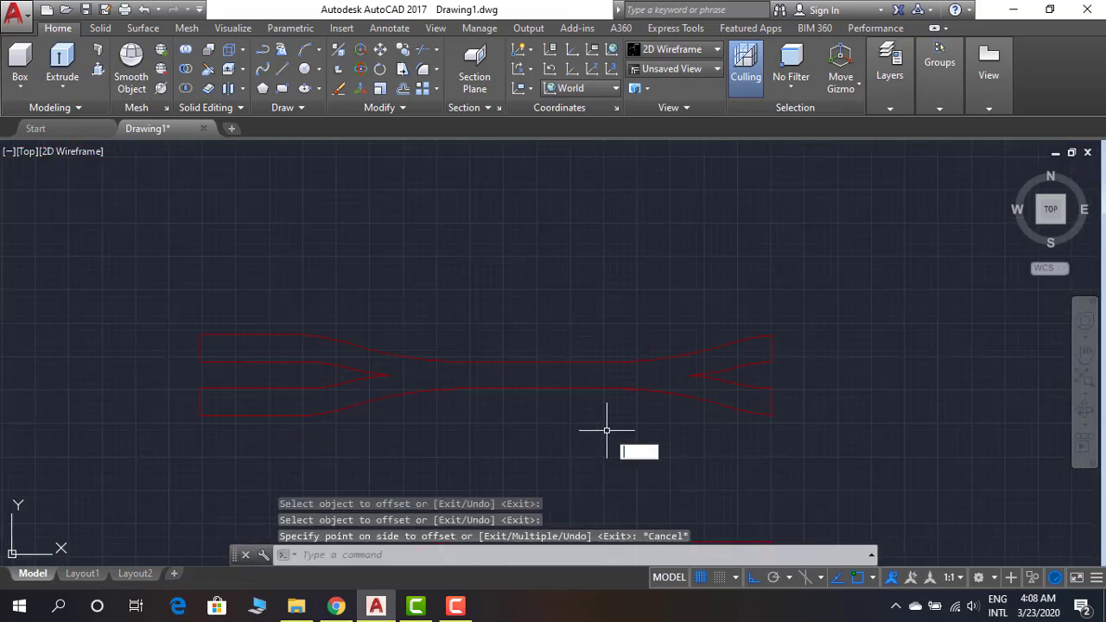
text(j)
key(Return)
drag(173, 311, 945, 459)
key(Return)
Join the right forked shape's segments into one polyline
scroll(358, 407, up, 2)
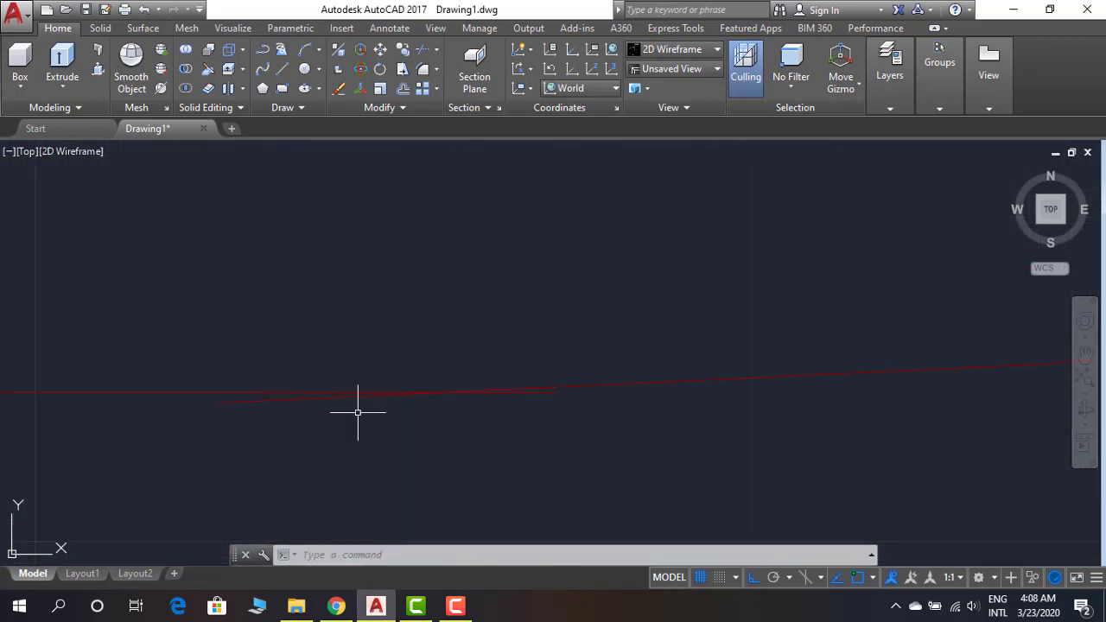
text(tr)
key(Return)
key(Return)
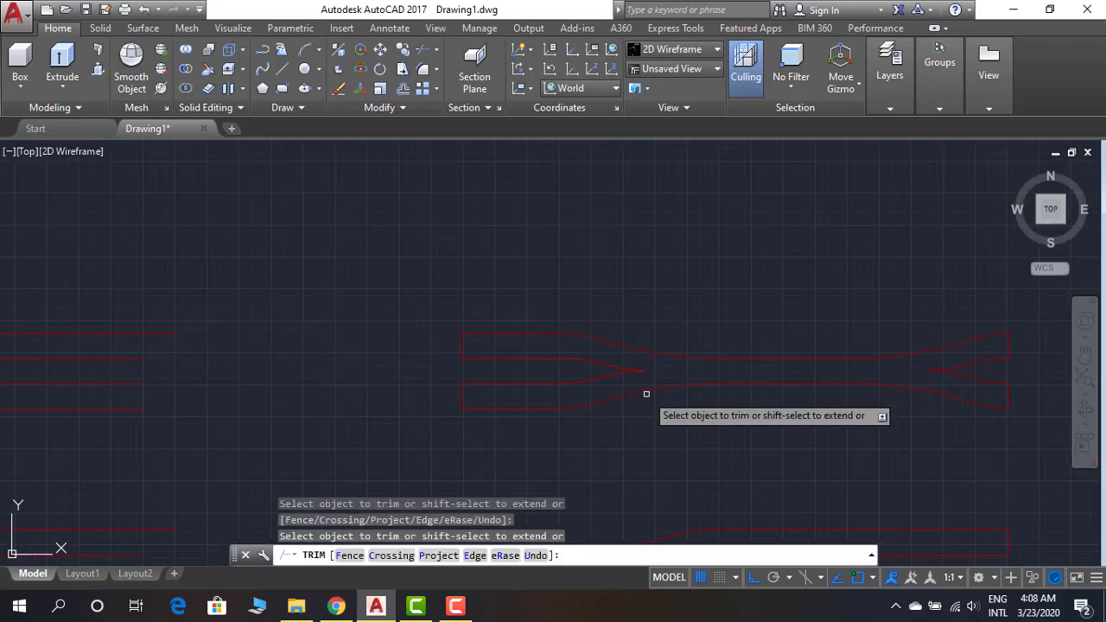
scroll(780, 389, down, 3)
key(Escape)
key(j)
key(Return)
drag(493, 320, 965, 395)
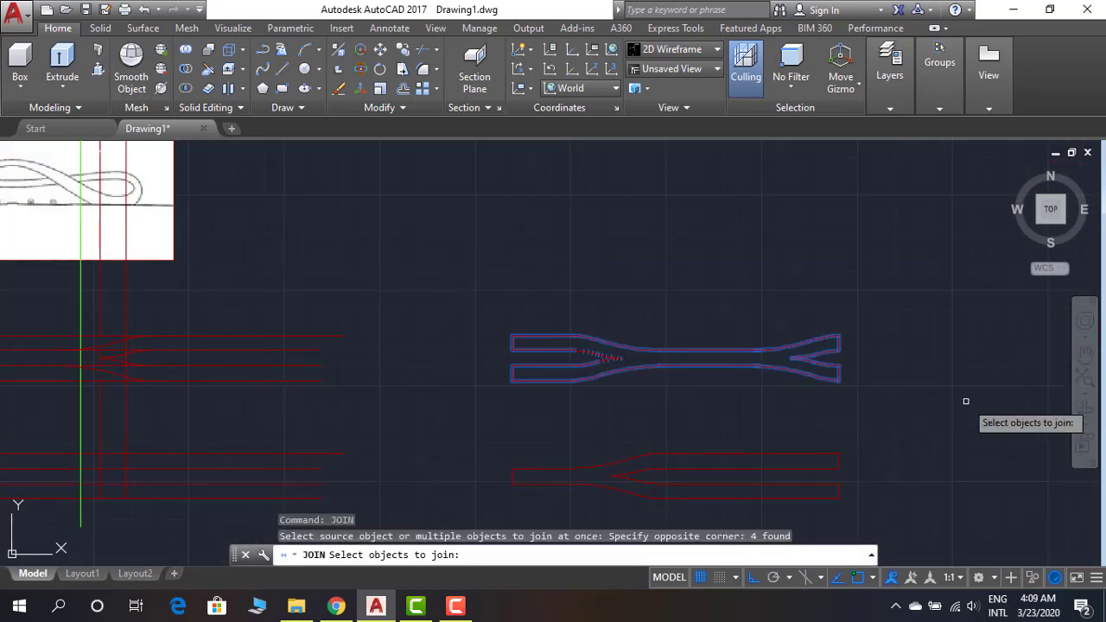
key(Return)
Join the next forked outline's segments into a single polyline
scroll(752, 363, up, 3)
text(tr)
key(Return)
key(Return)
scroll(787, 375, down, 3)
key(Escape)
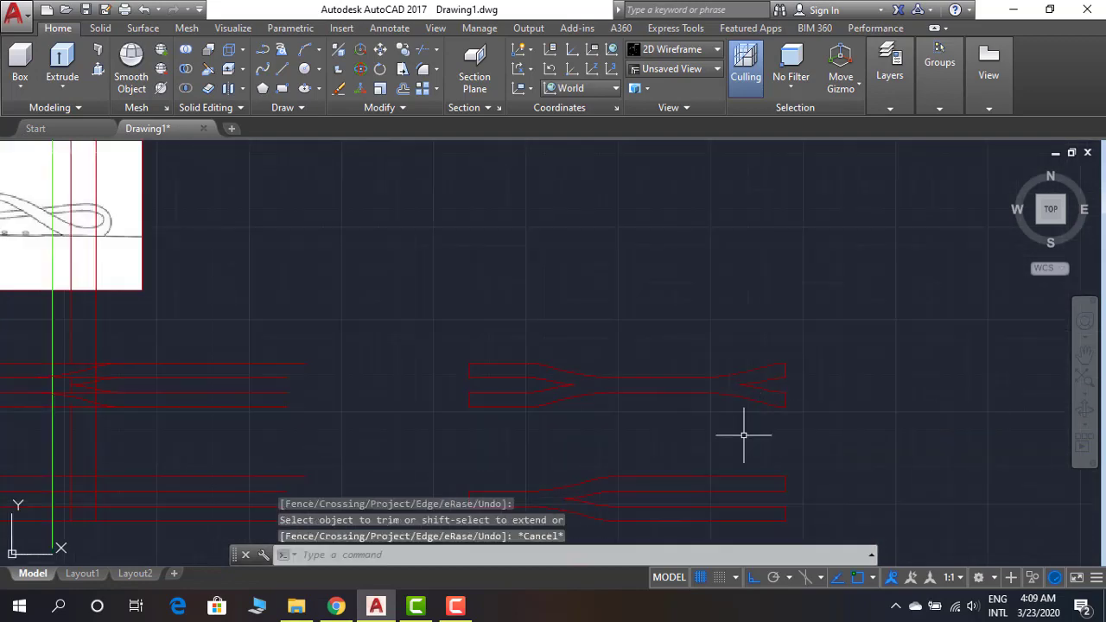
key(j)
key(Return)
drag(709, 354, 847, 444)
key(Return)
Join the remaining outline's segments into one polyline
scroll(655, 377, up, 3)
key(Escape)
scroll(612, 291, up, 3)
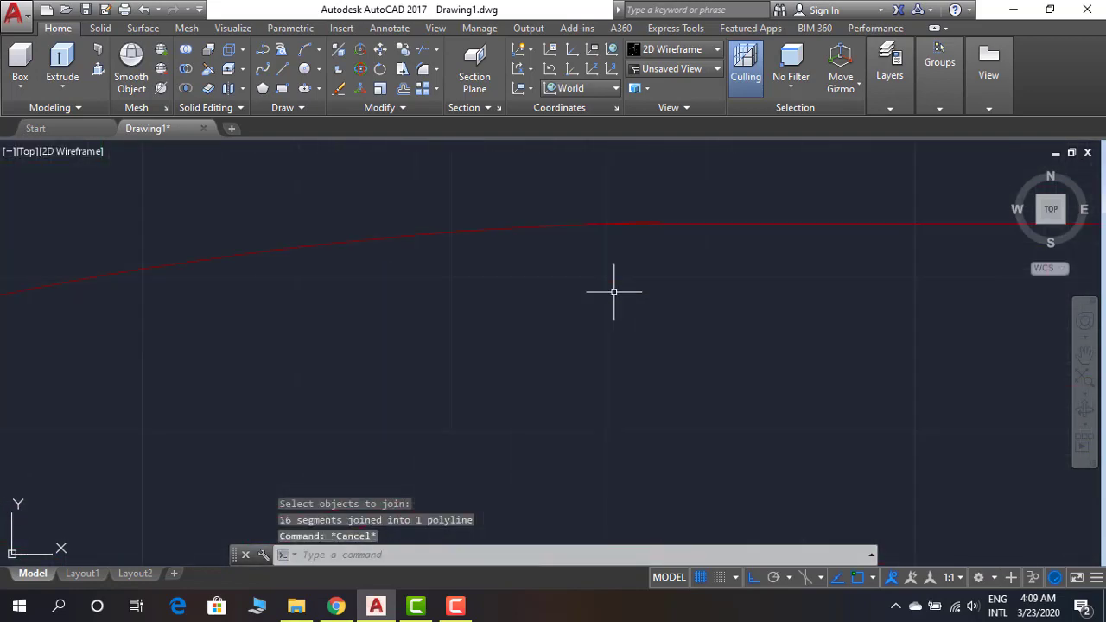
text(tr)
key(Return)
key(Return)
scroll(700, 277, down, 3)
key(Escape)
text(jo)
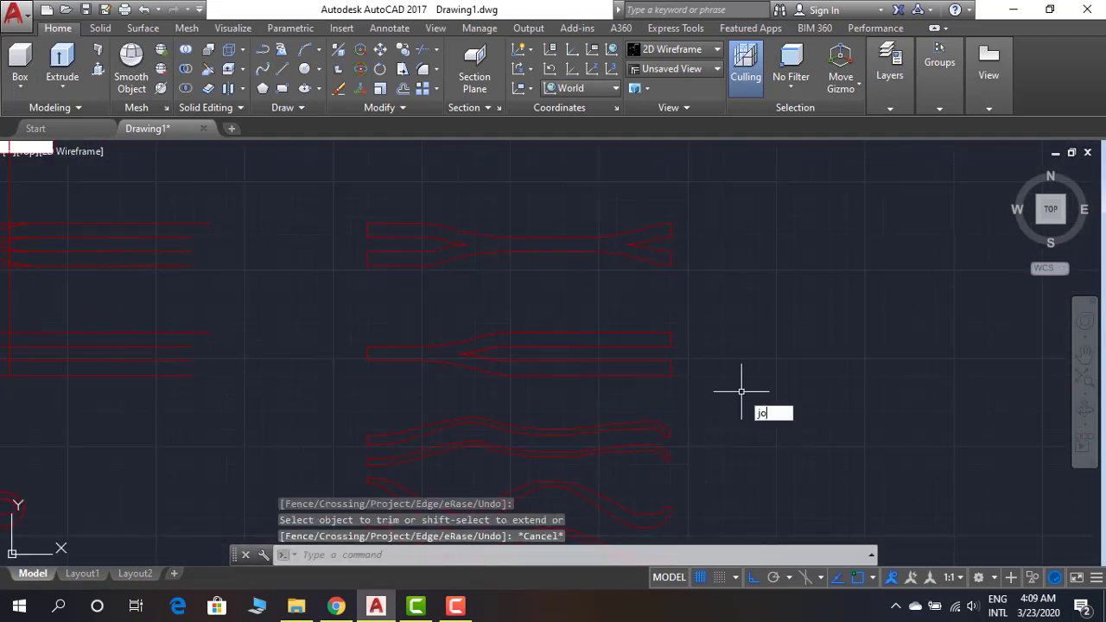
key(Return)
drag(740, 388, 363, 324)
Offset the joined forked outline by 0.3 to add a copy around the strip
key(Return)
scroll(585, 292, up, 3)
key(o)
key(Return)
key(Return)
key(Escape)
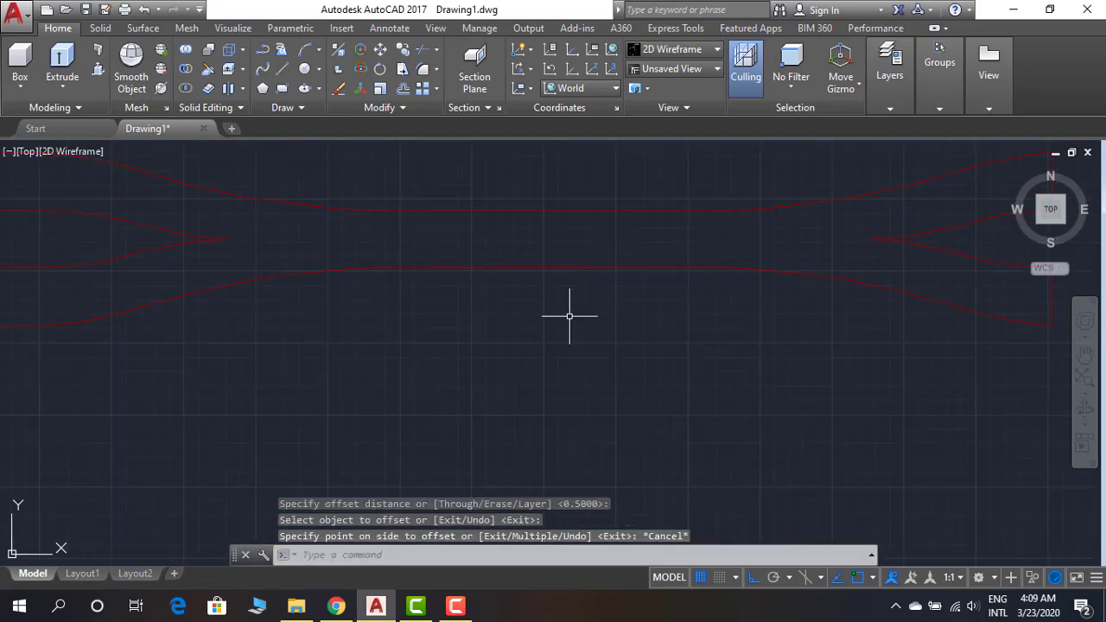
key(Return)
key(period)
key(3)
key(Return)
click(574, 264)
click(574, 250)
scroll(555, 388, down, 5)
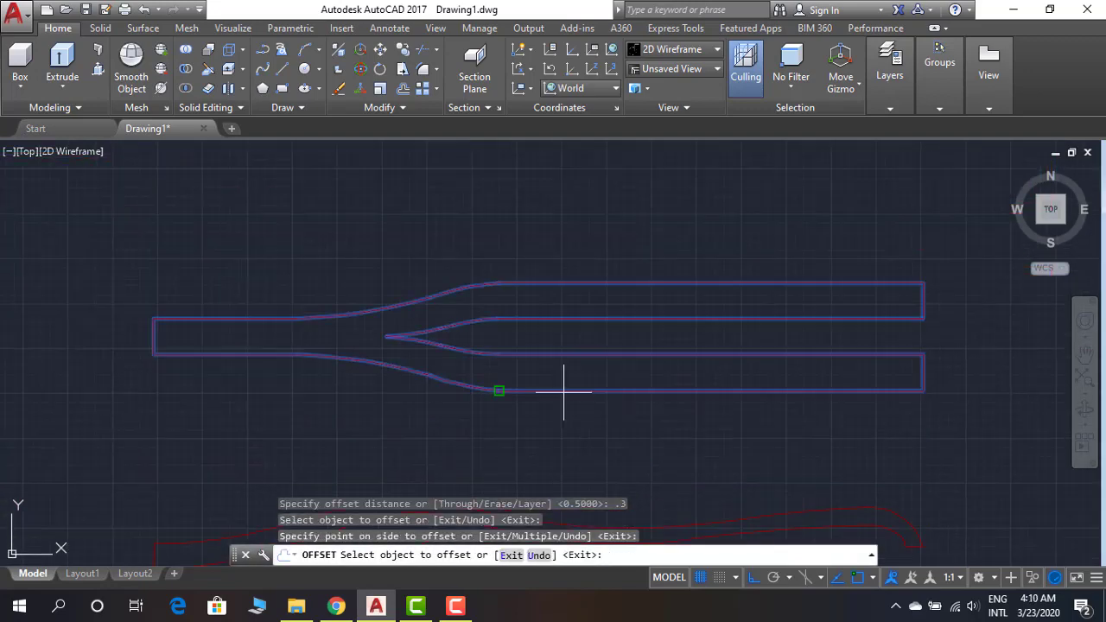
key(Escape)
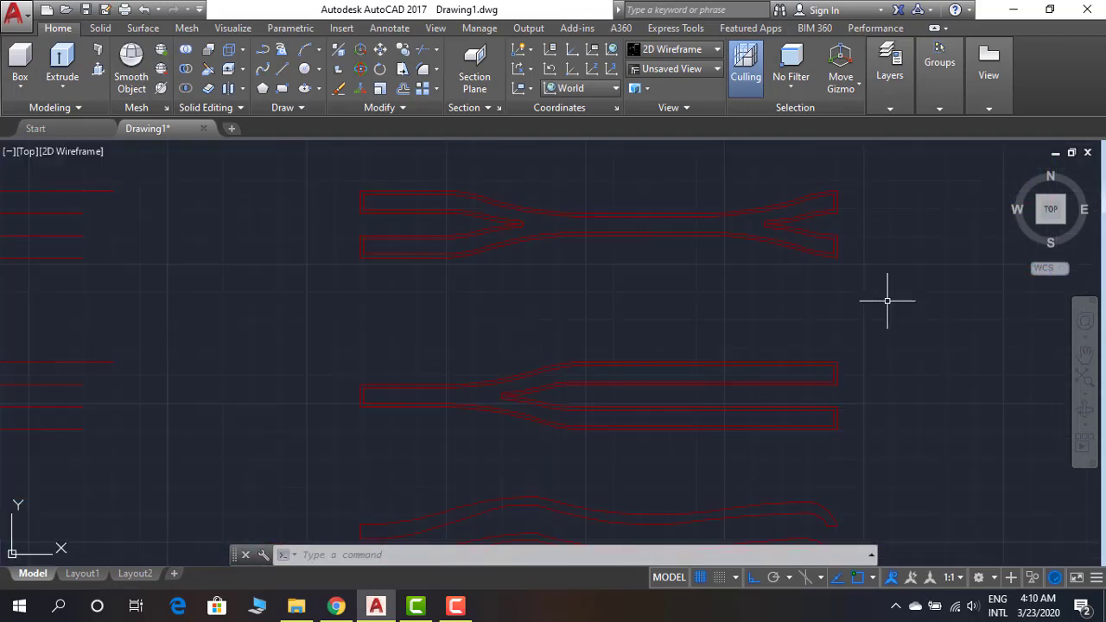
text(expl)
key(Return)
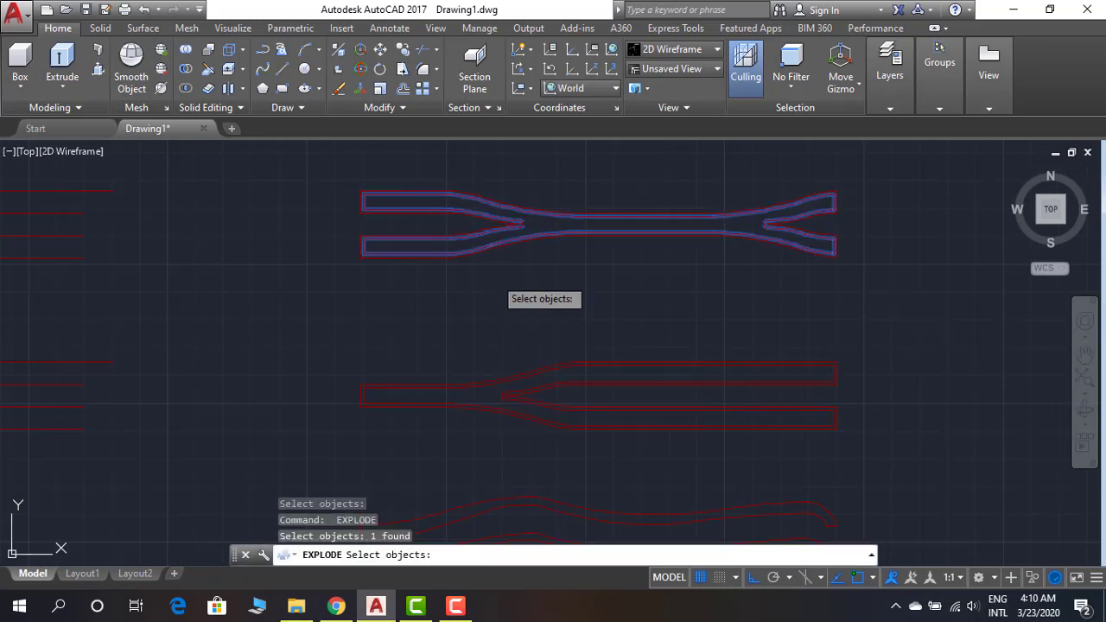
Explode the outline and extend the line ends at the forked strip's end
key(Return)
scroll(898, 218, up, 5)
text(ex)
key(Return)
key(Return)
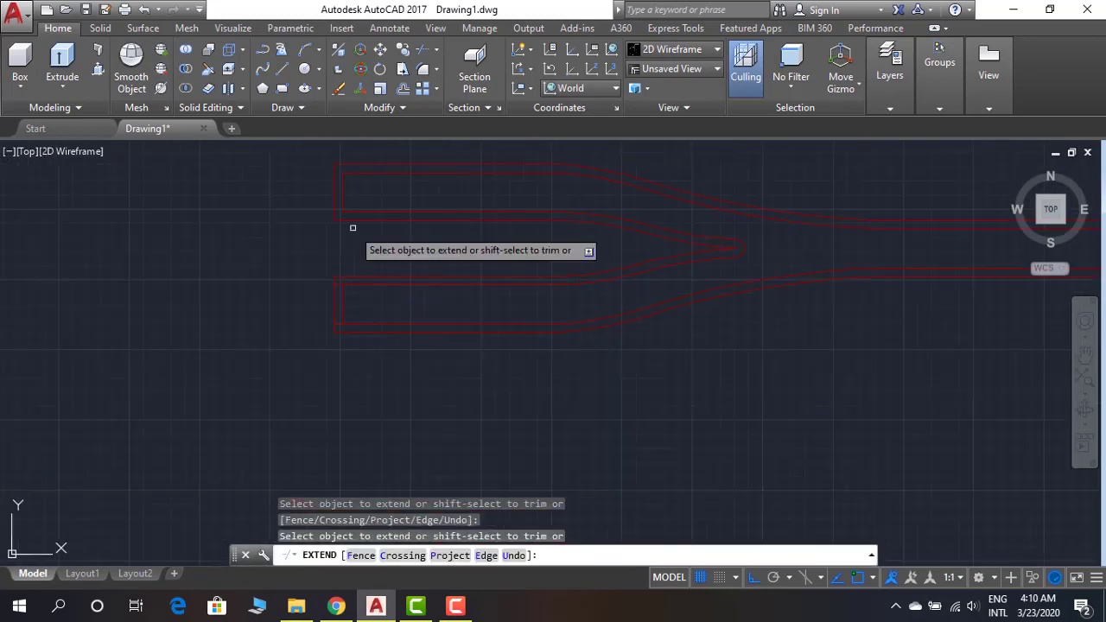
middle_drag(483, 323, 320, 420)
click(321, 420)
click(407, 388)
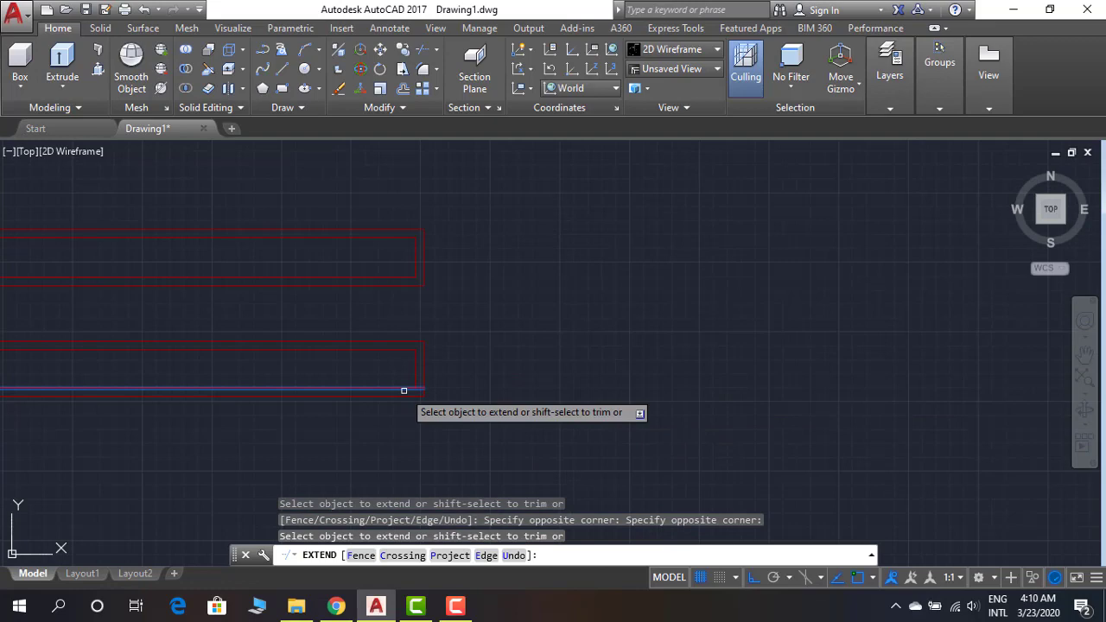
click(415, 259)
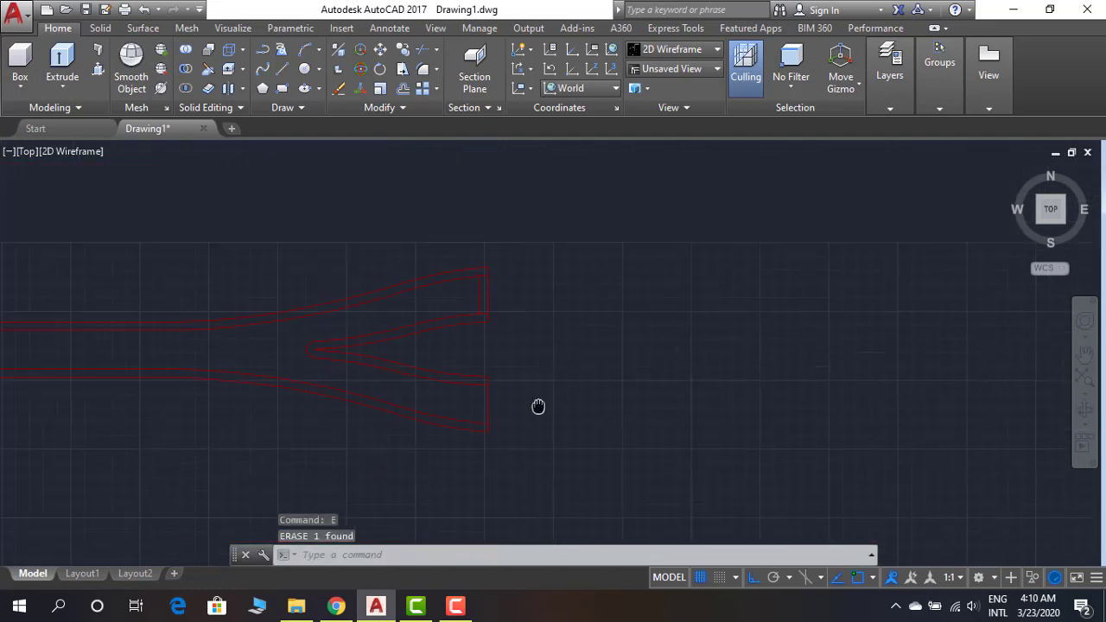
scroll(537, 406, down, 5)
click(662, 336)
Join the strip pieces at the left end into polylines
scroll(231, 347, up, 5)
click(230, 347)
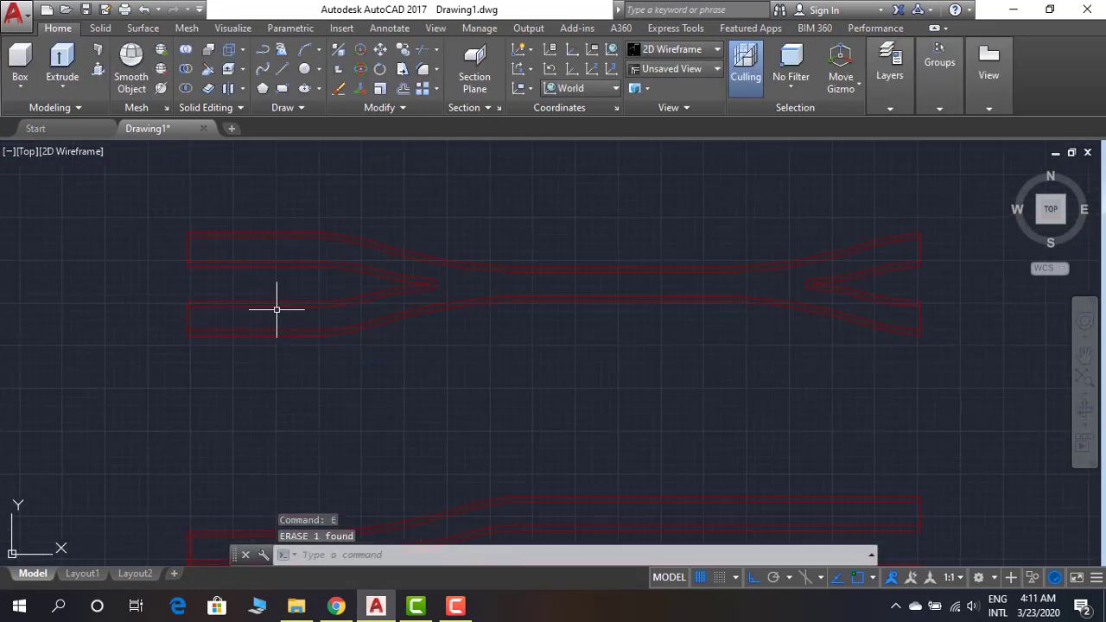
scroll(345, 328, down, 4)
text(m)
key(Return)
key(Escape)
click(268, 235)
click(609, 402)
key(Return)
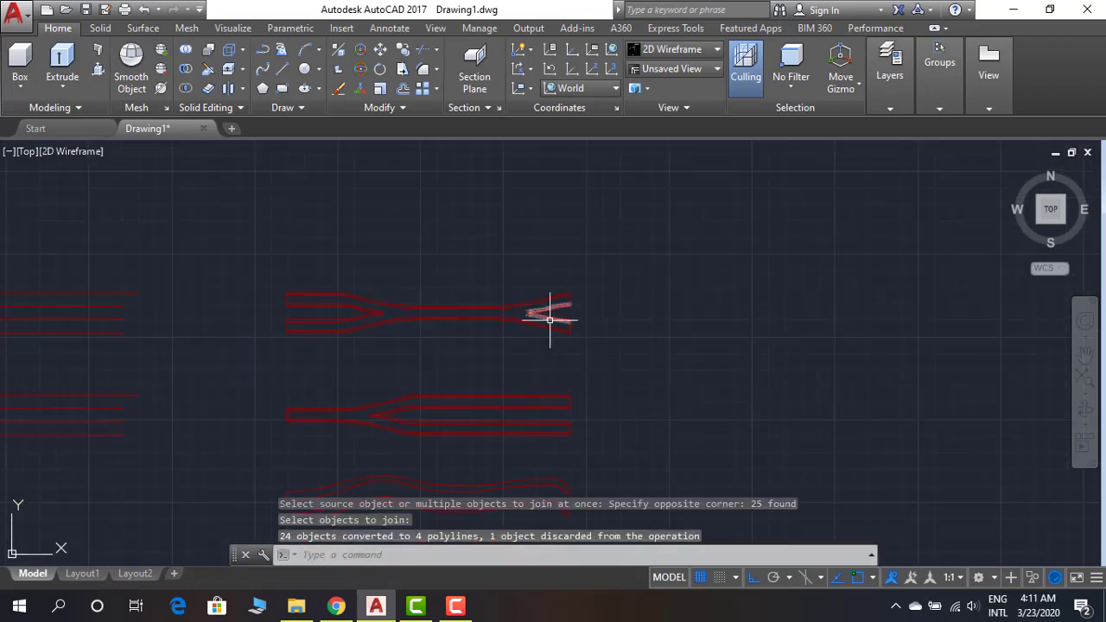
Start moving the forked outline pieces, selecting them all and picking a base point
click(265, 278)
scroll(685, 320, up, 5)
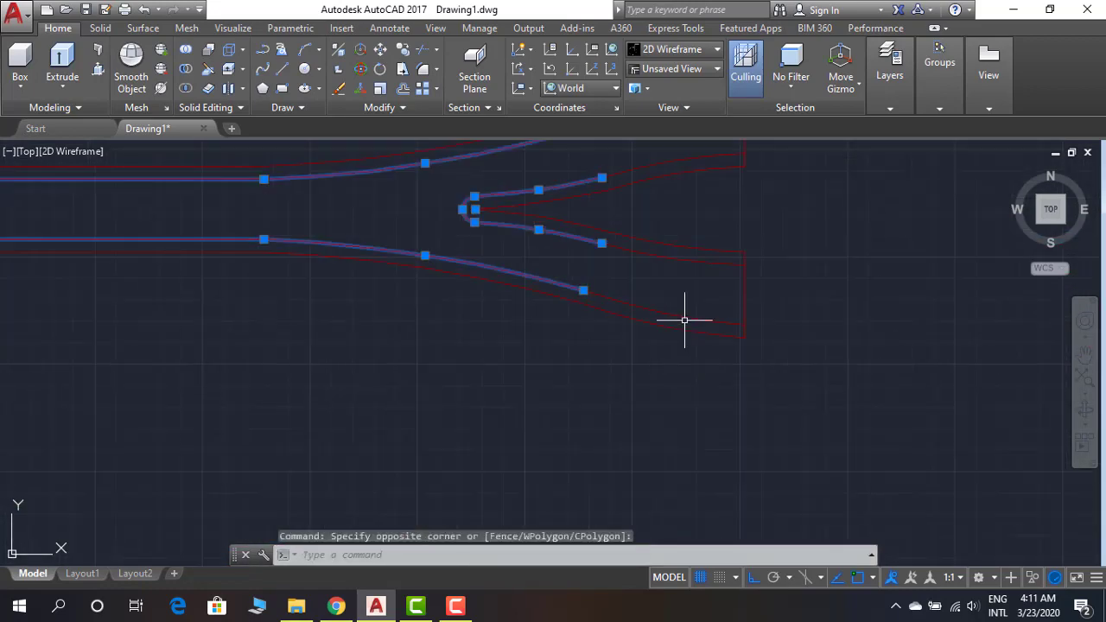
scroll(628, 268, down, 4)
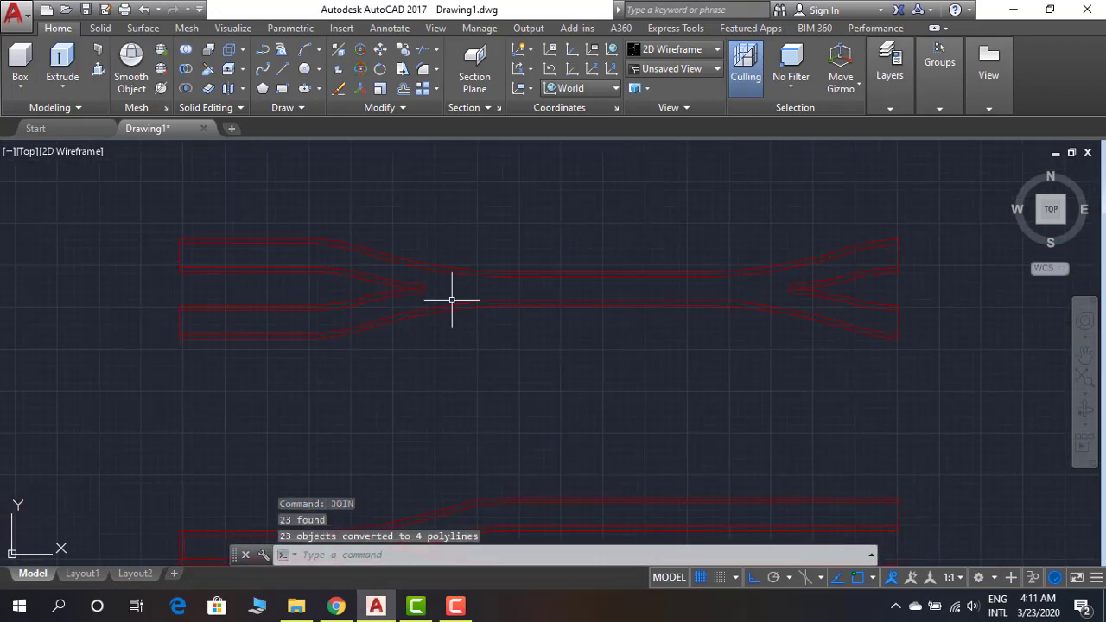
text(m)
key(Escape)
middle_drag(187, 550, 256, 476)
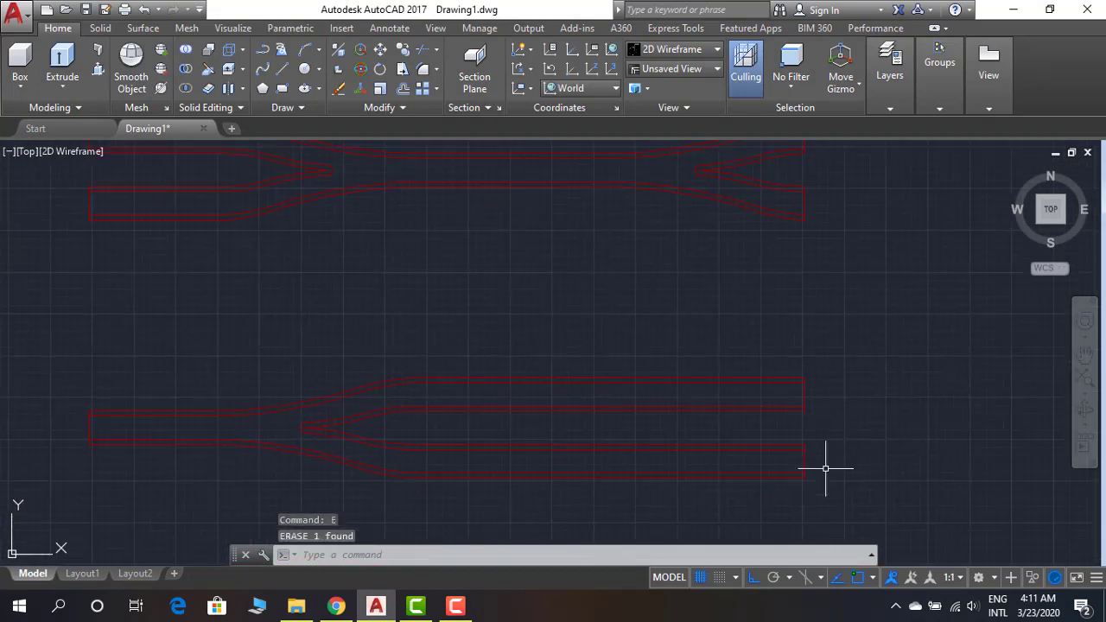
click(270, 299)
click(864, 530)
middle_drag(259, 302, 231, 389)
click(73, 191)
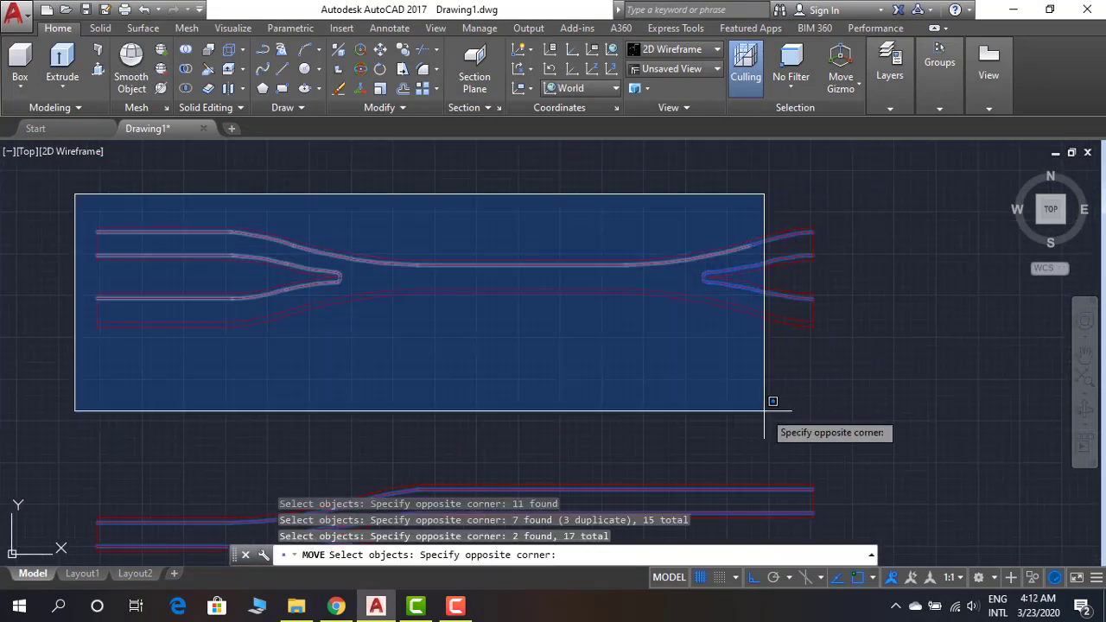
click(769, 411)
click(533, 294)
key(Return)
click(818, 458)
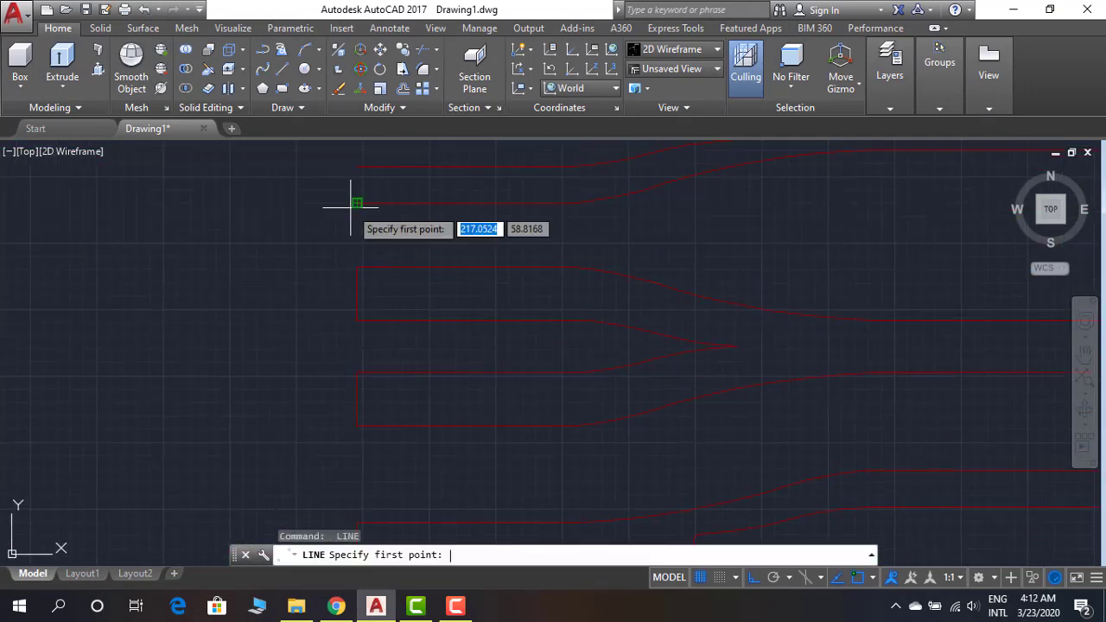
Finish the pending command and pan and zoom to frame the ribbon outlines
mouse_move(407, 217)
middle_down()
mouse_move(544, 335)
mouse_move(279, 335)
middle_up()
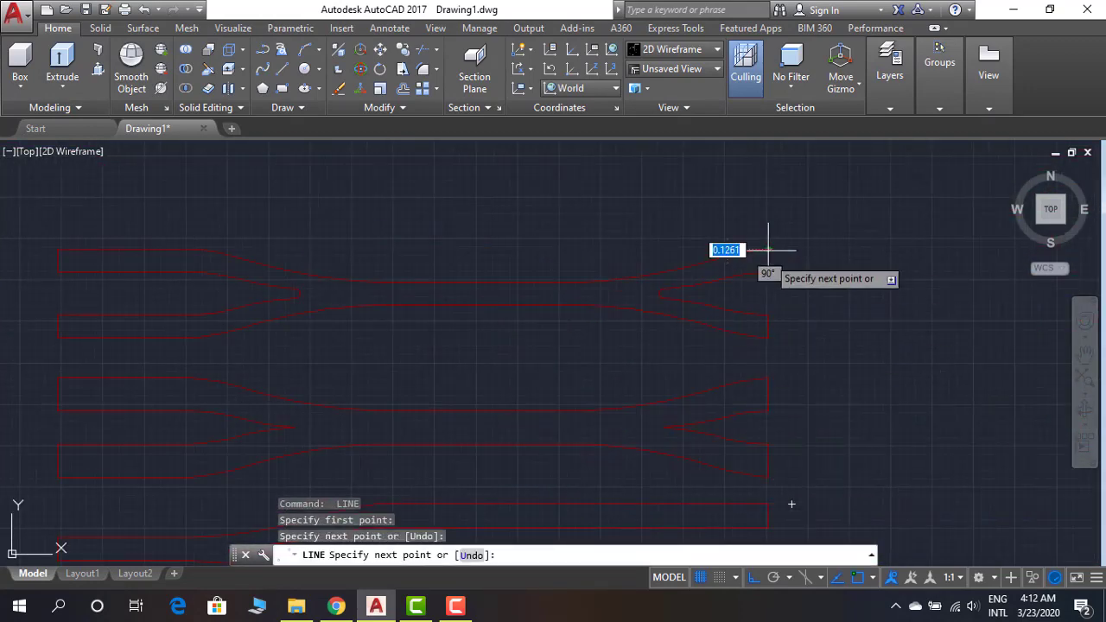
key(Return)
scroll(768, 250, down, 5)
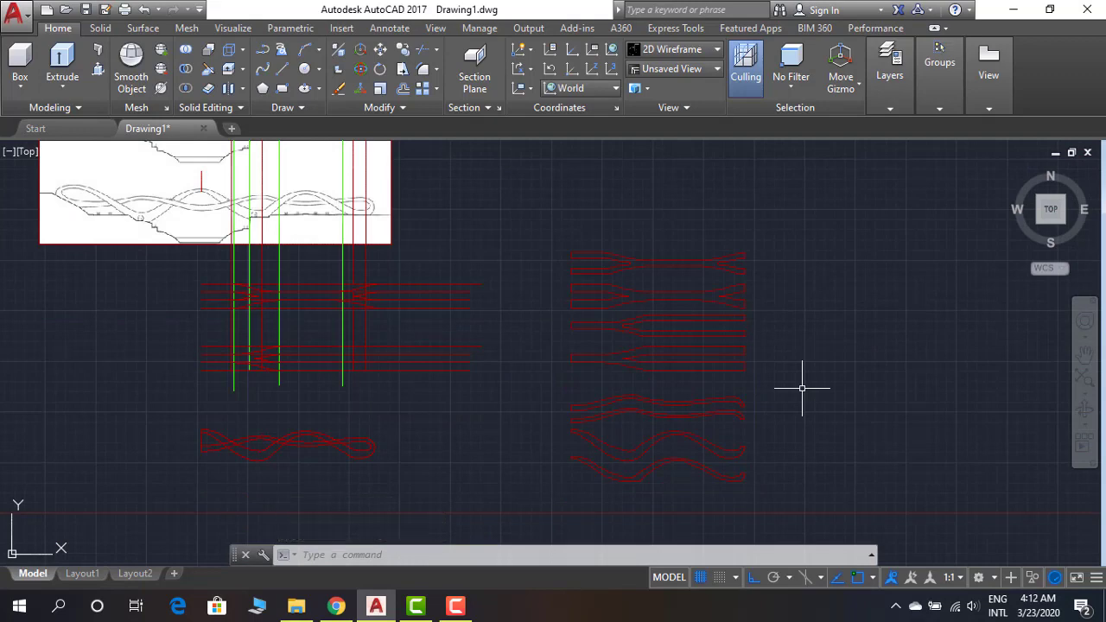
scroll(817, 409, down, 2)
scroll(818, 409, up, 2)
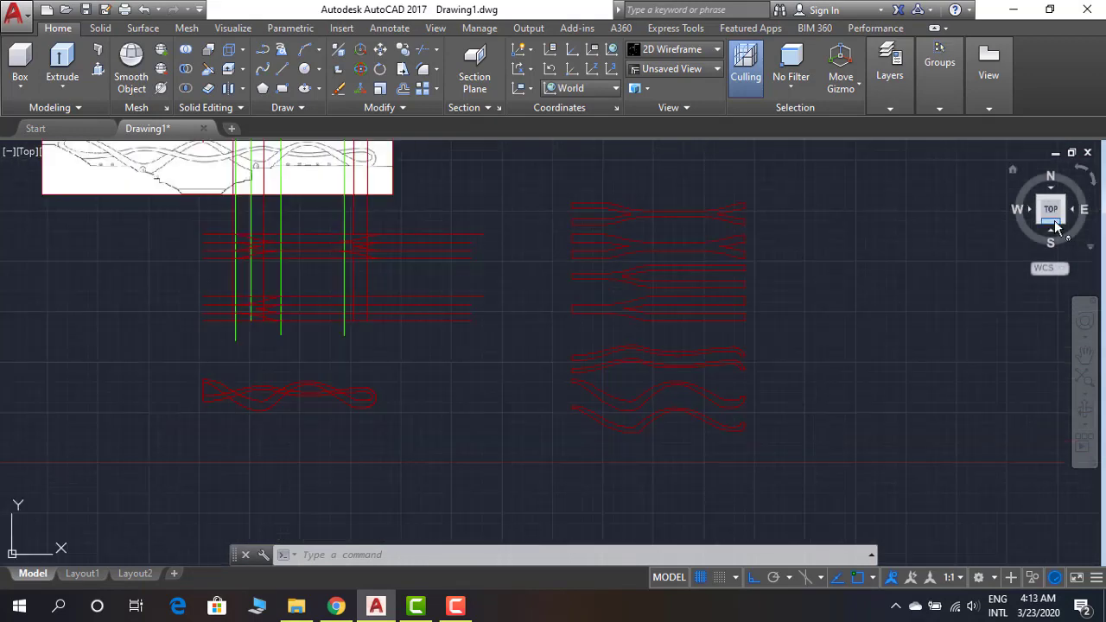
mouse_move(927, 388)
middle_down()
mouse_move(775, 376)
mouse_move(796, 306)
middle_up()
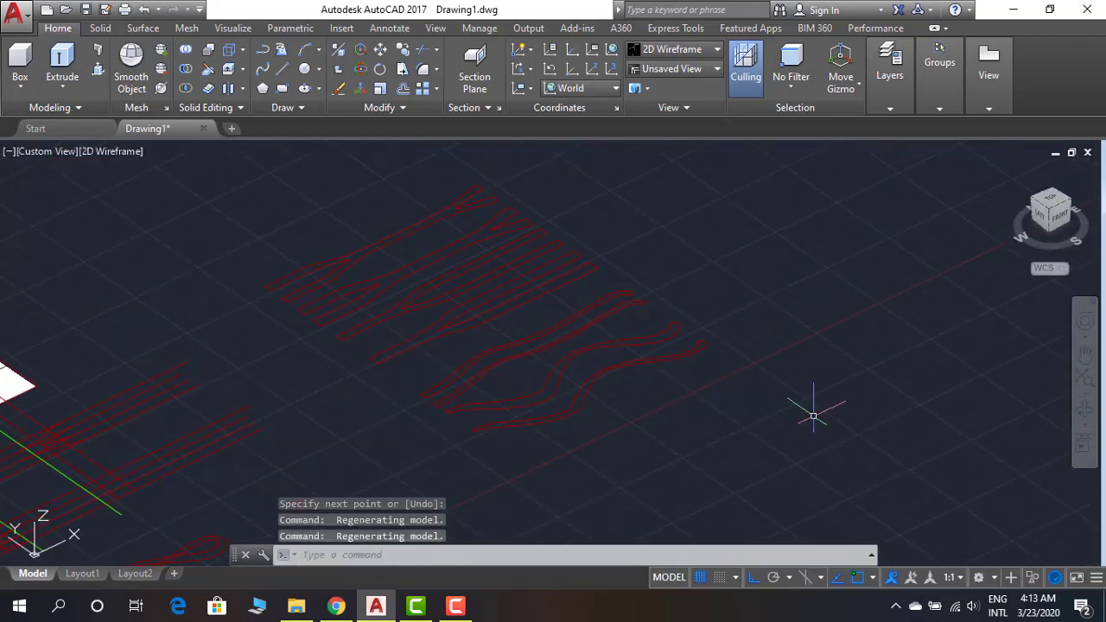
scroll(813, 417, down, 1)
Extrude the four ribbon outlines into solids and set the UCS to Right
key(Return)
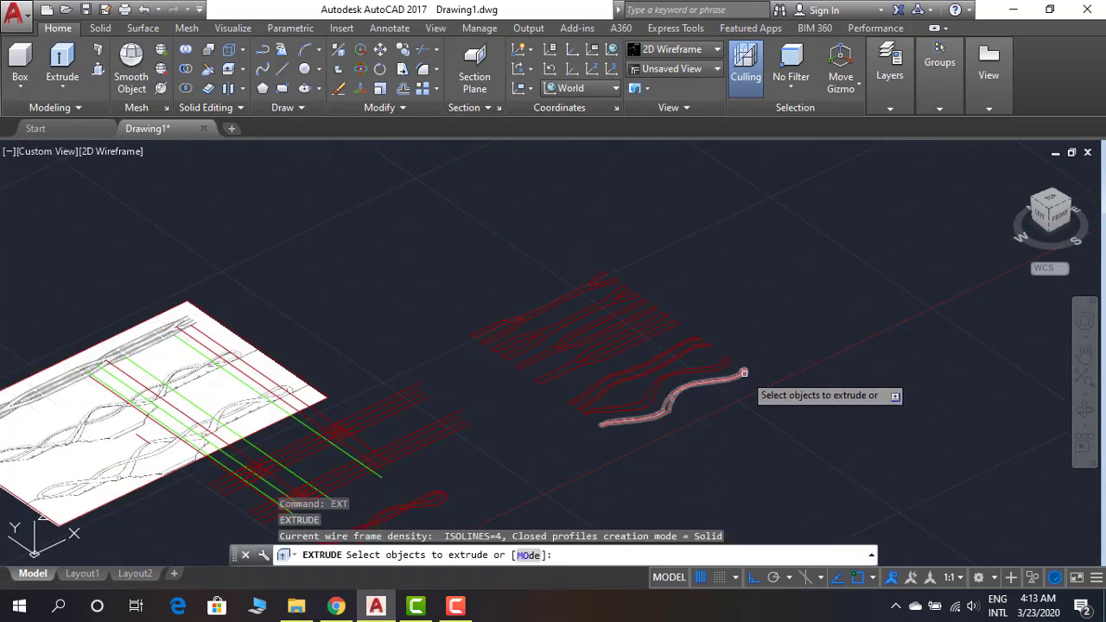
scroll(745, 379, up, 1)
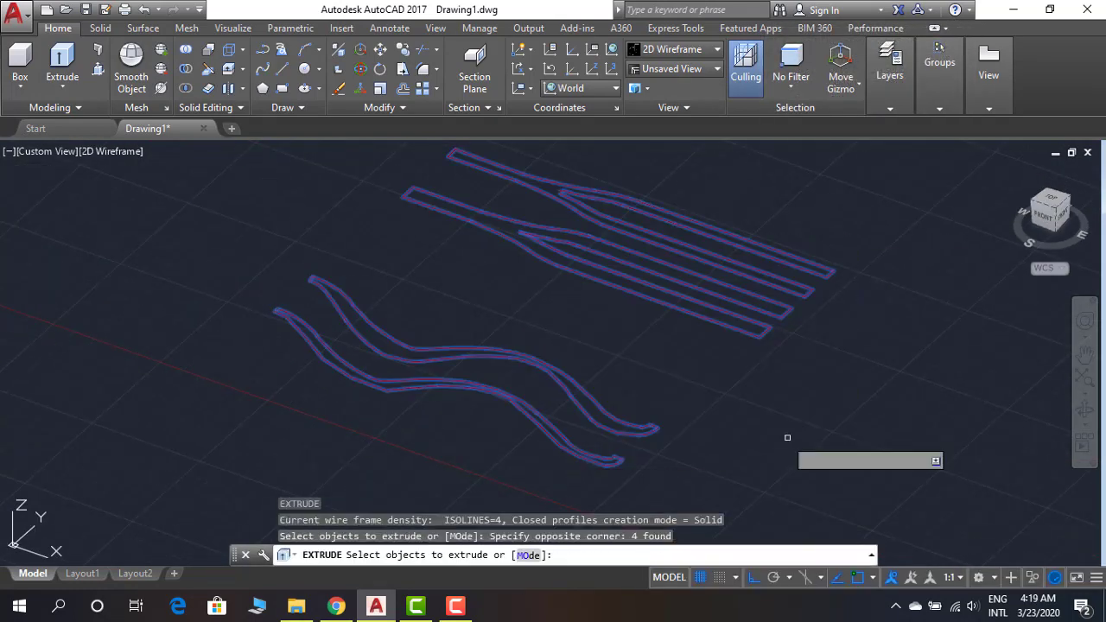
shift+middle_drag(639, 376, 646, 370)
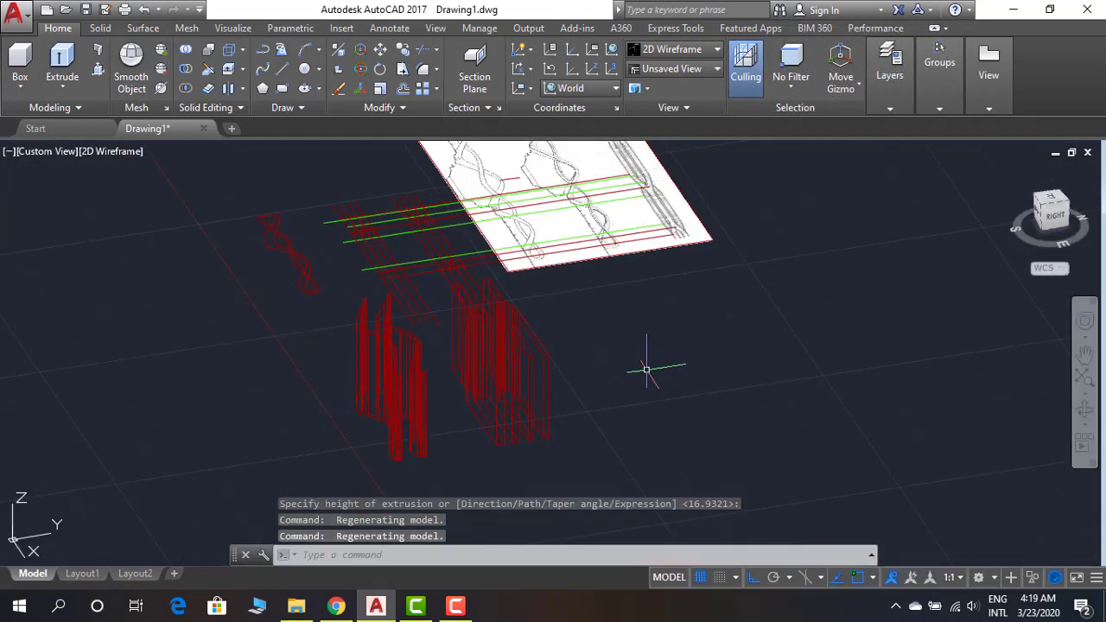
click(579, 88)
Rotate two extruded strips 90° about chosen pivot points
click(570, 143)
key(Return)
click(429, 460)
key(Return)
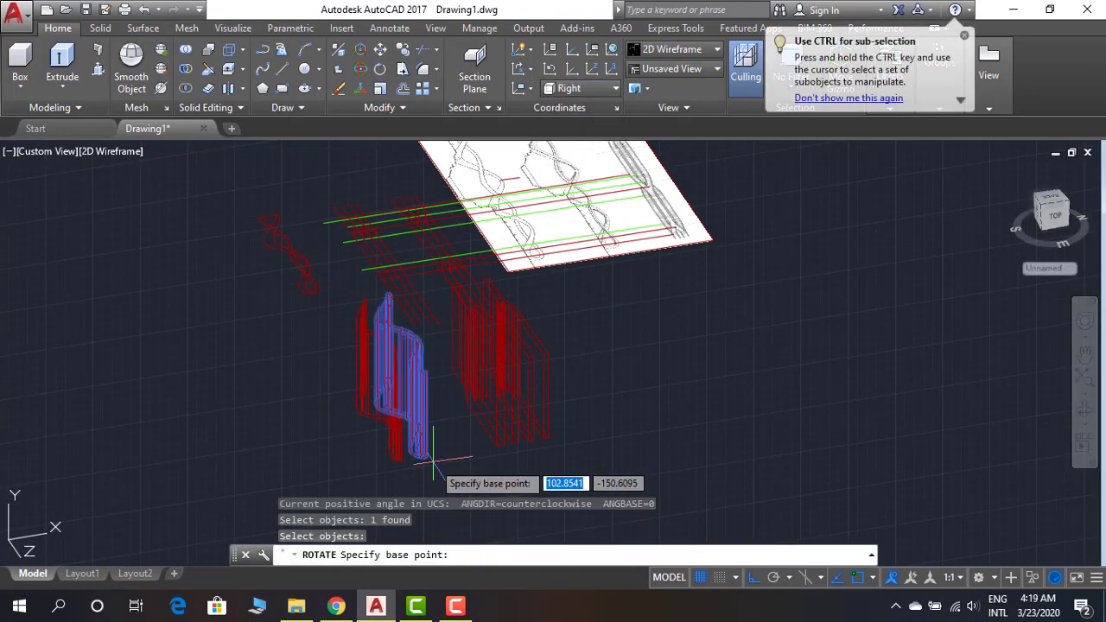
click(307, 313)
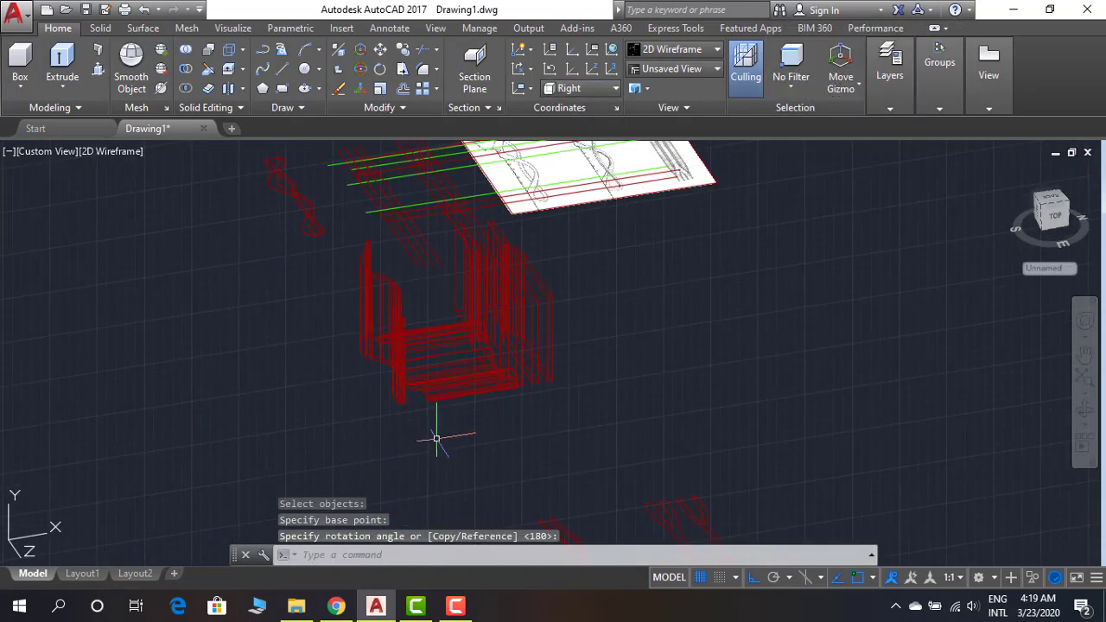
key(Return)
click(388, 397)
key(Return)
click(406, 453)
click(532, 425)
Move one of the rotated strips to a new position
scroll(532, 425, up, 3)
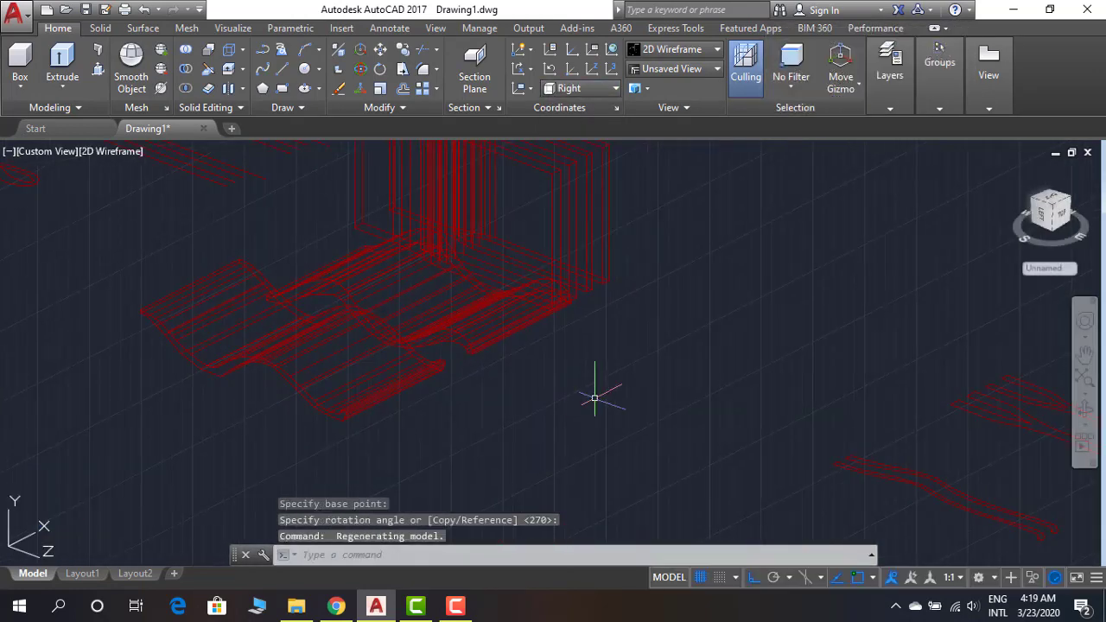
text(m)
key(Return)
click(580, 234)
key(Return)
click(357, 402)
Move the upright ribbon panel into its new position
shift+middle_drag(449, 423, 455, 446)
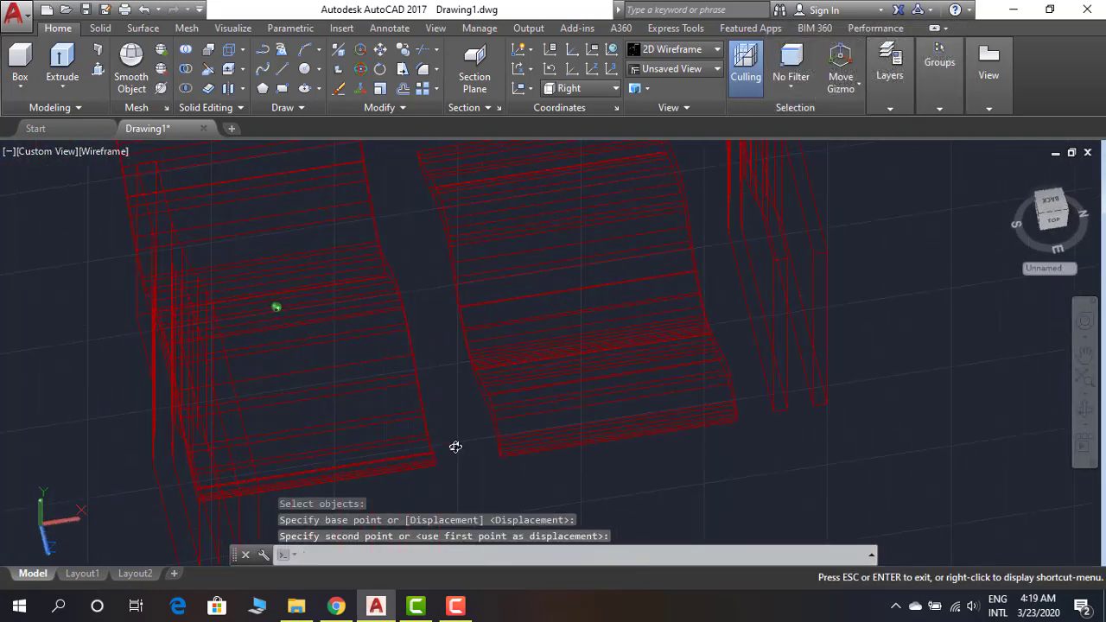
scroll(731, 367, down, 2)
key(Return)
click(755, 289)
key(Return)
click(735, 309)
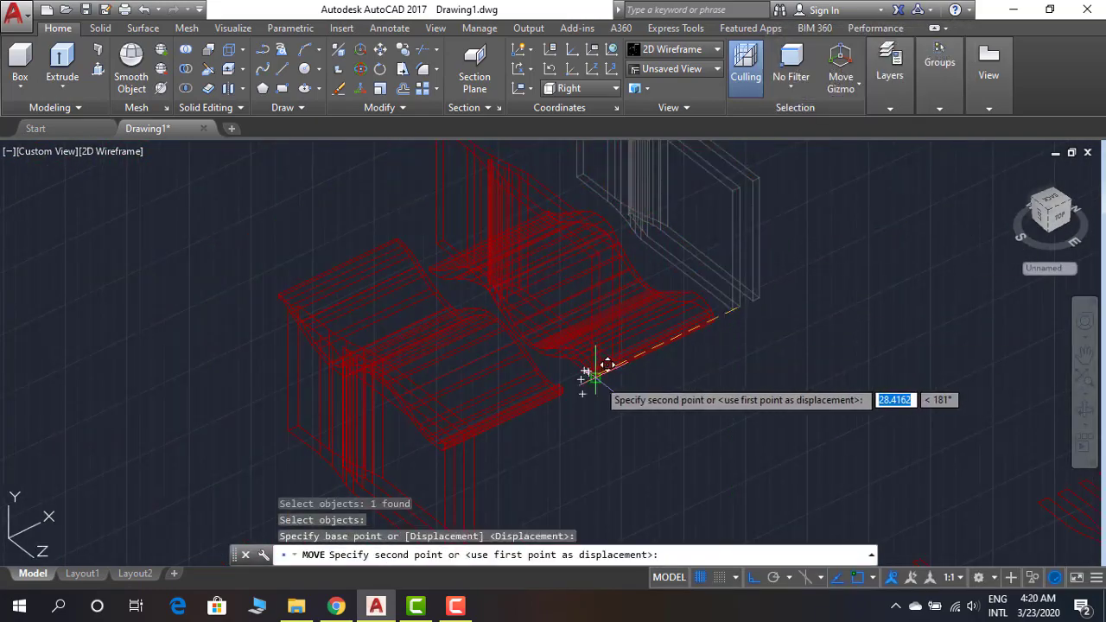
click(597, 371)
key(Return)
Move the lower panel to its new spot beside the others
drag(646, 379, 579, 411)
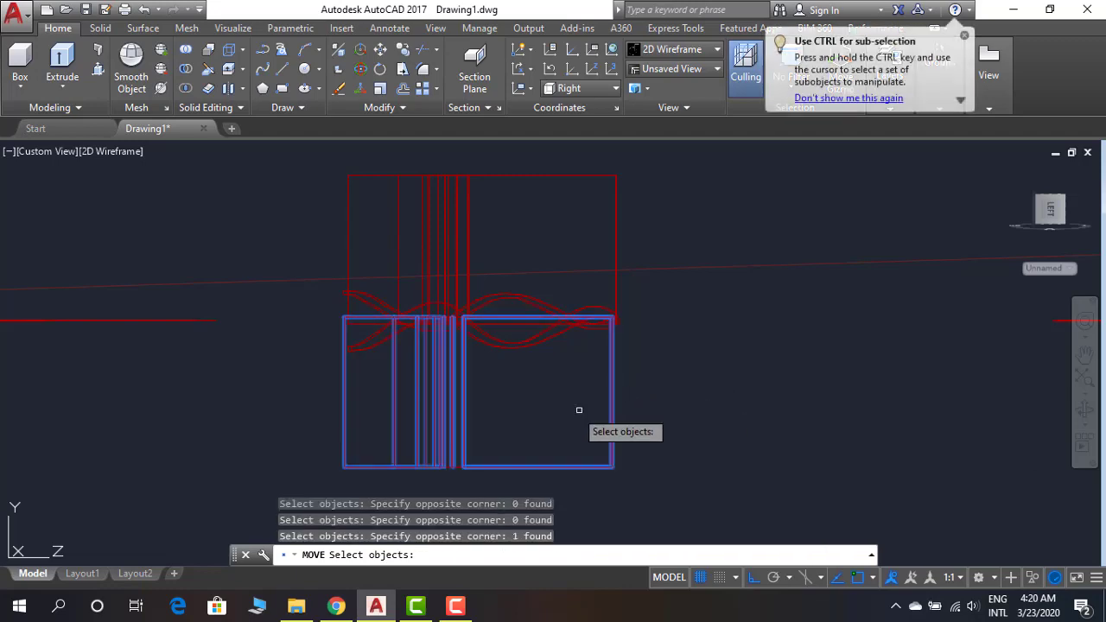
key(Escape)
shift+middle_drag(705, 400, 672, 351)
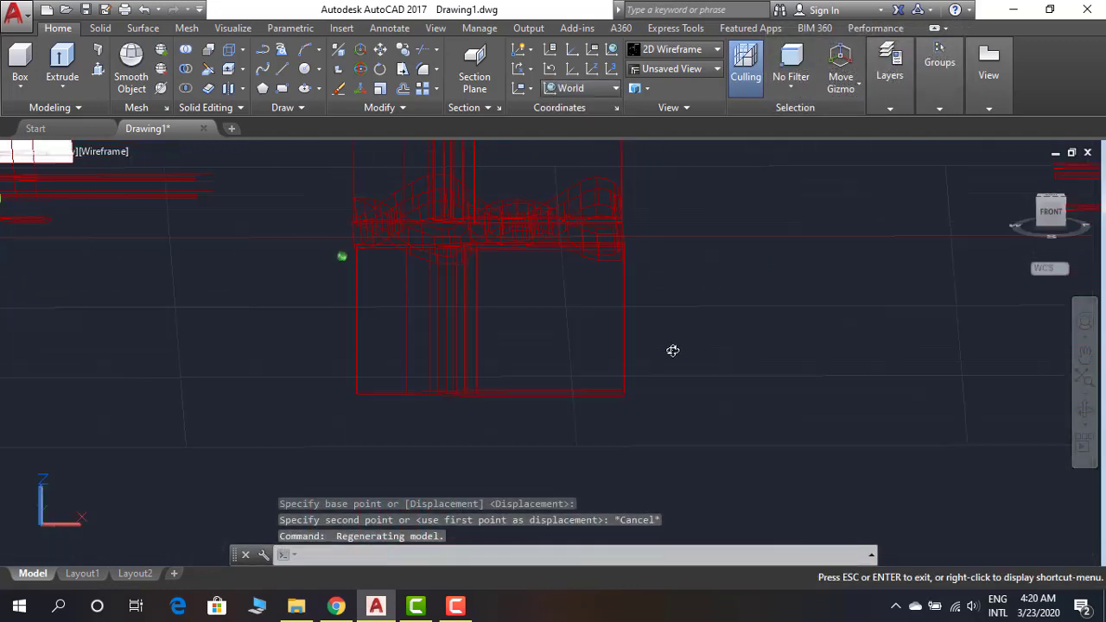
key(Return)
click(748, 424)
shift+middle_drag(741, 382, 530, 407)
click(637, 354)
Move a wavy strip onto its target position
key(Return)
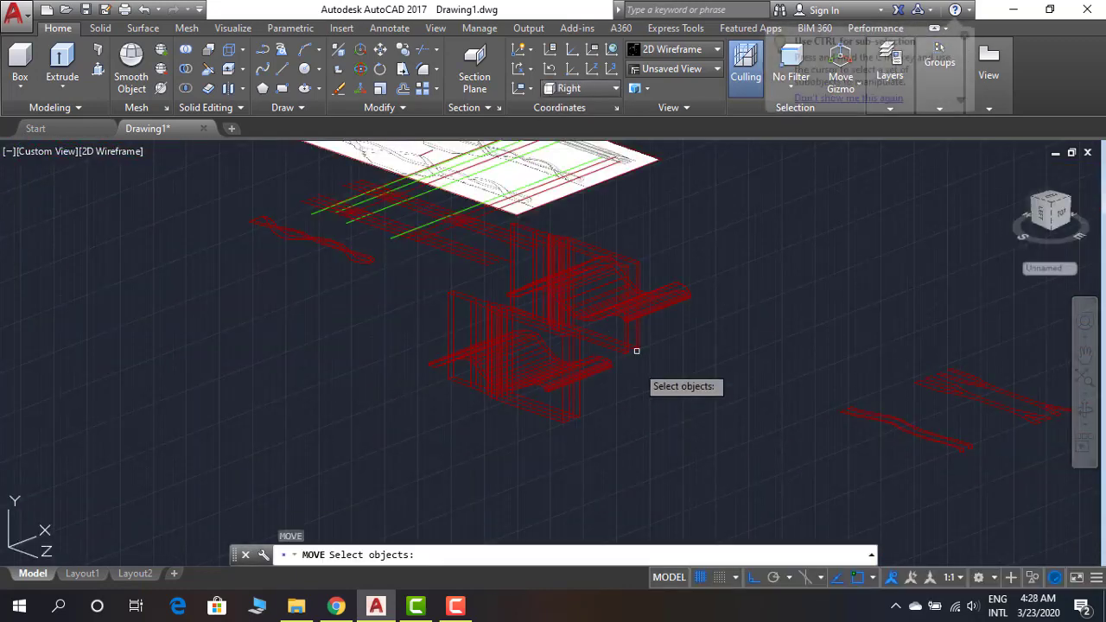
key(Escape)
key(Return)
click(555, 414)
key(Return)
click(596, 380)
click(637, 462)
scroll(637, 461, up, 5)
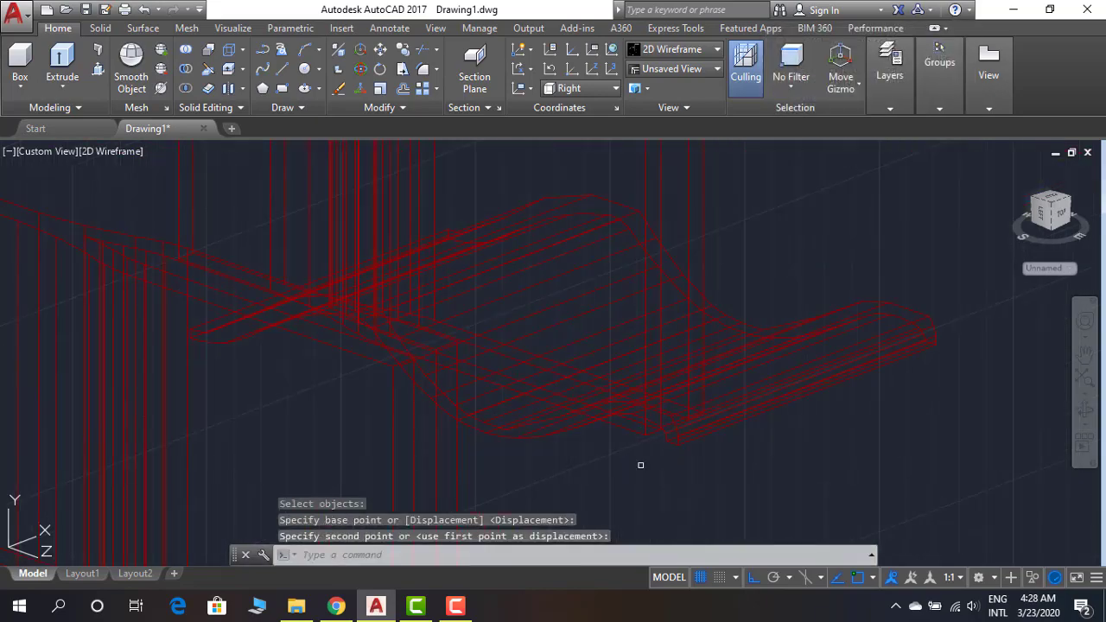
click(702, 442)
Move the curved panel into position
click(592, 366)
key(Return)
click(662, 457)
key(Return)
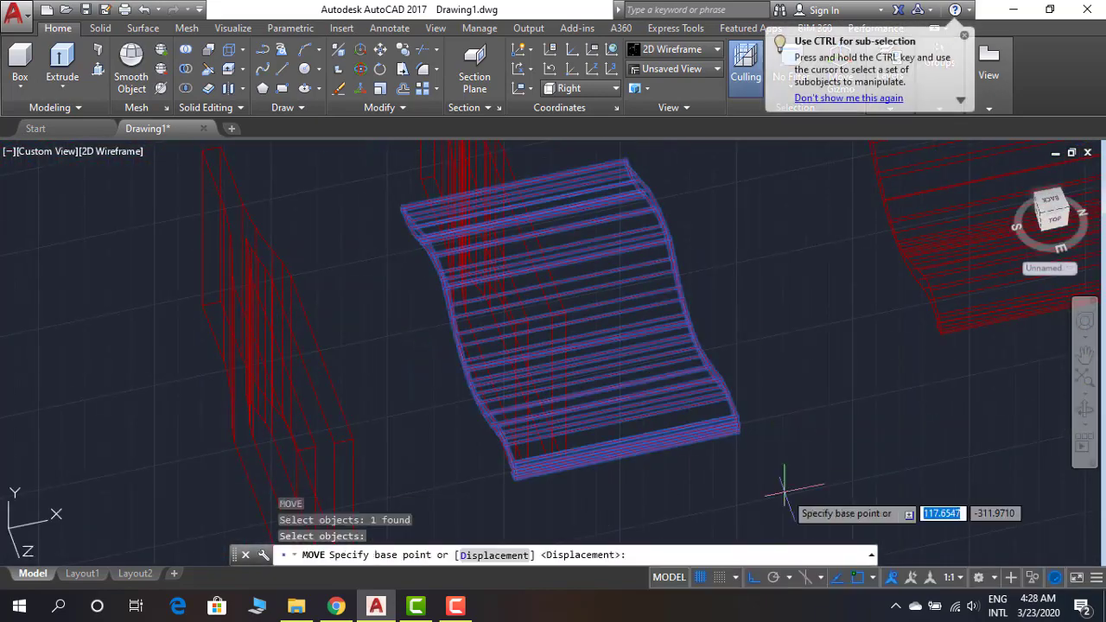
click(741, 441)
mouse_move(741, 442)
shift+middle_down()
mouse_move(613, 481)
mouse_move(637, 250)
shift+middle_up()
click(913, 485)
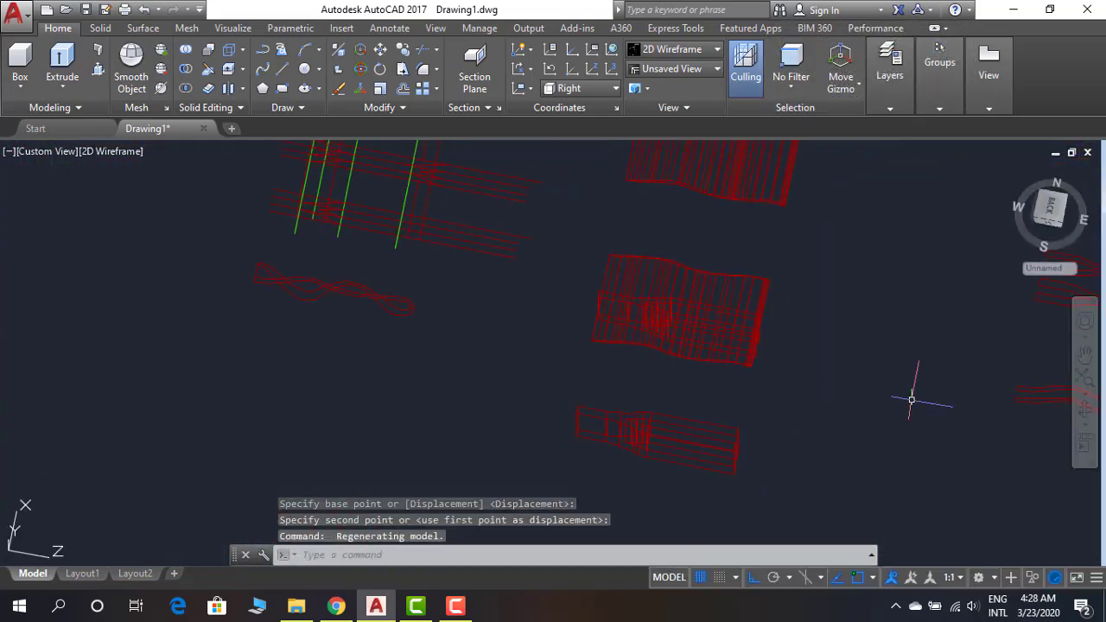
Move another panel to its new position
key(Return)
click(787, 204)
scroll(807, 241, up, 3)
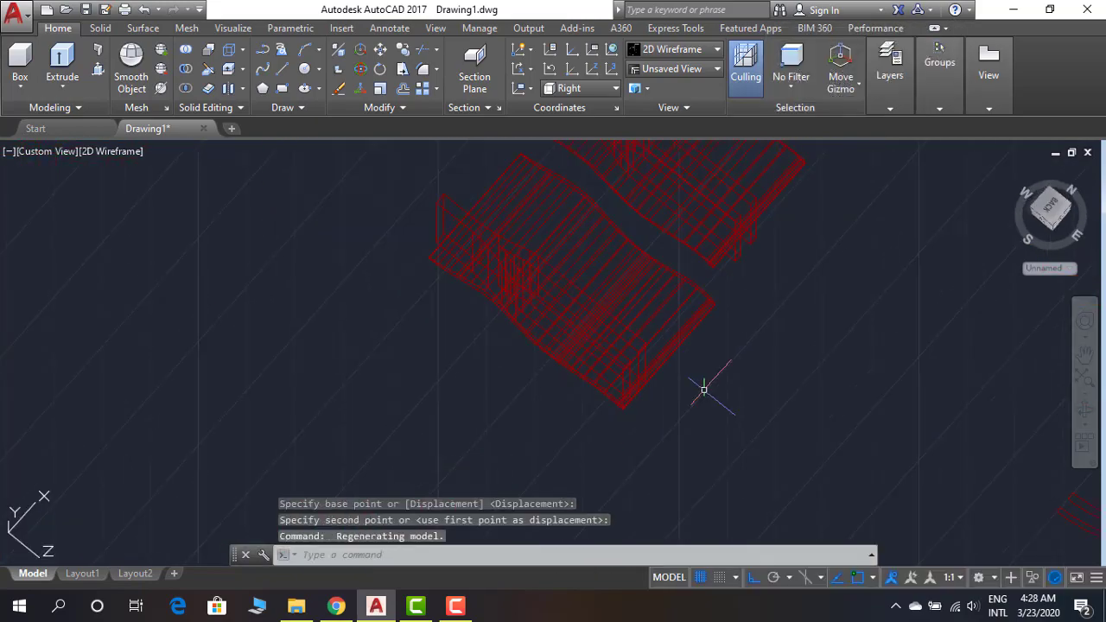
key(Return)
click(848, 394)
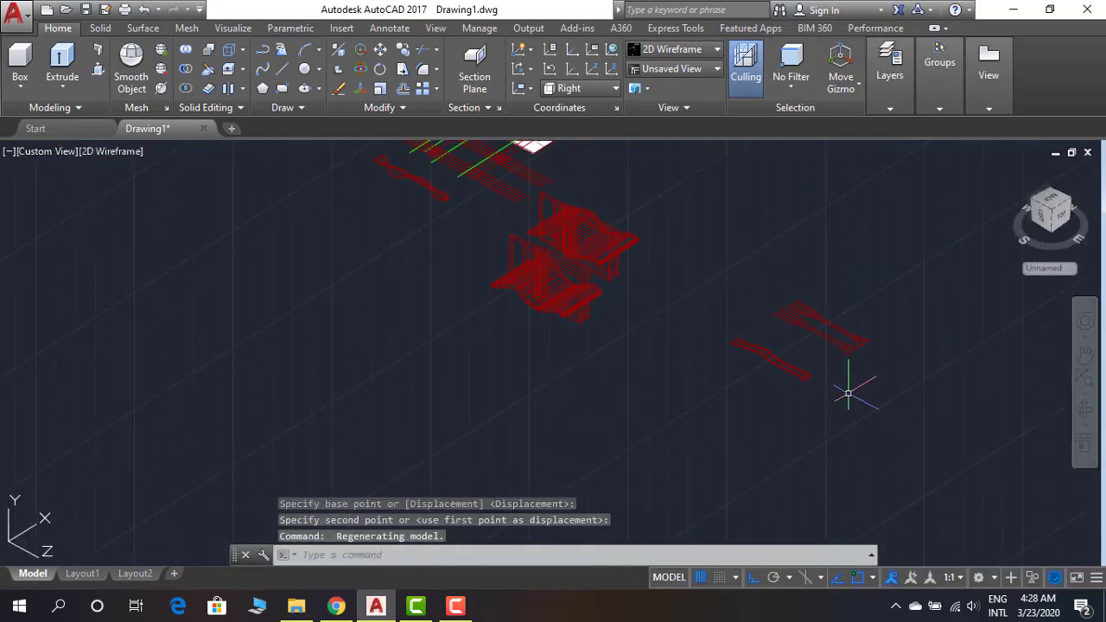
Rotate the left strip 180° about a pivot point
key(r)
key(o)
key(Return)
click(604, 407)
key(Return)
click(548, 363)
Move the forked strip from its end point
key(Return)
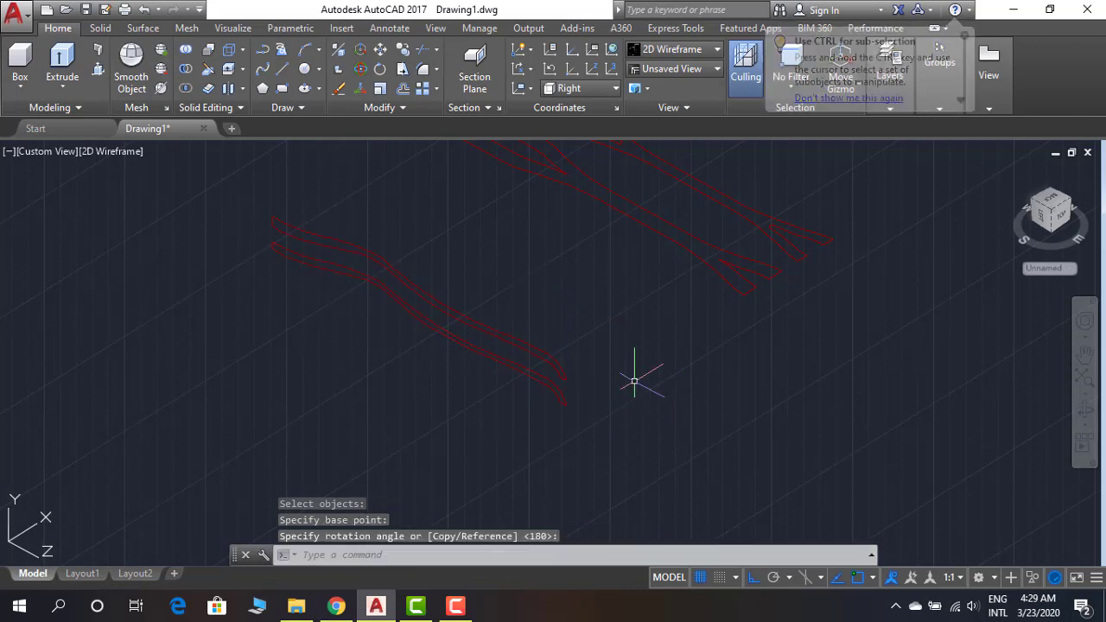
key(m)
key(Return)
click(629, 390)
key(Return)
click(575, 358)
key(Return)
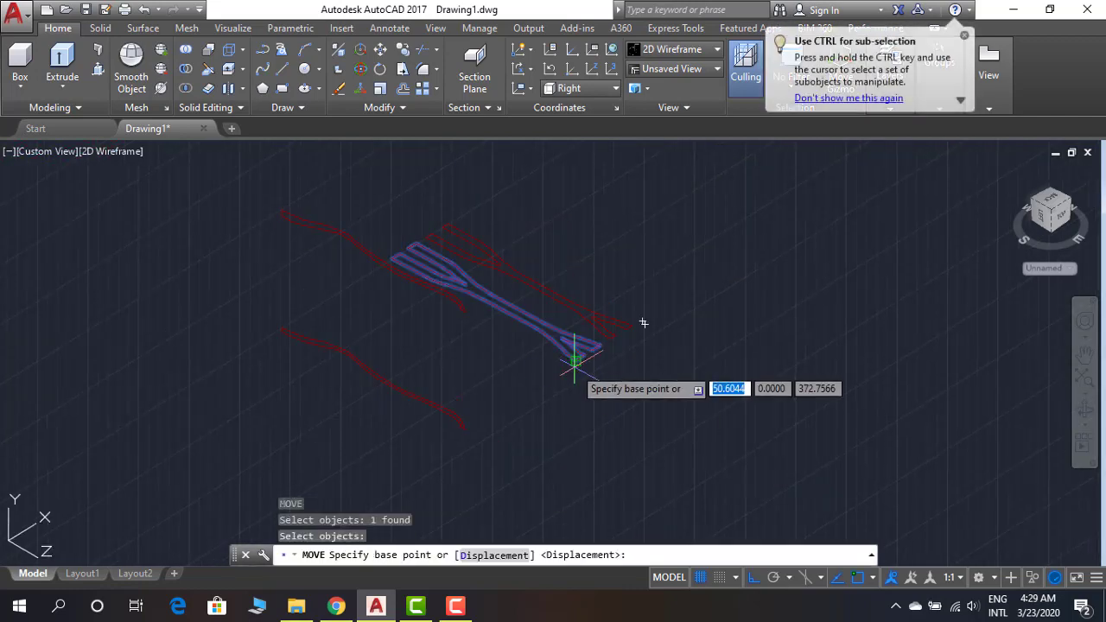
click(612, 338)
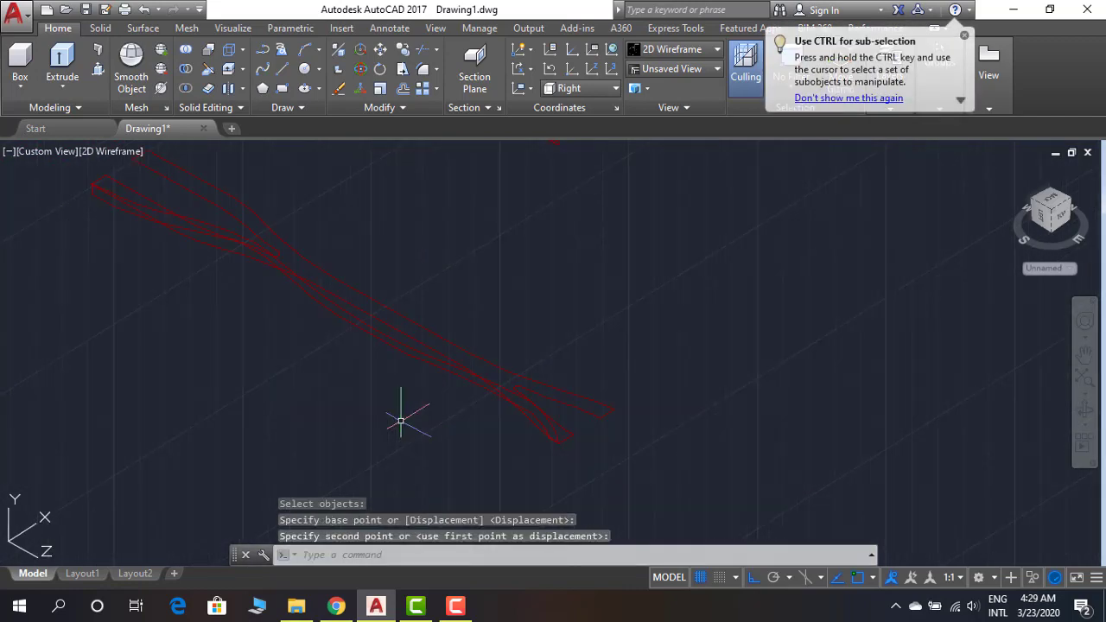
Extrude two more red outlines into taller straight blocks
text(ex)
key(Return)
click(444, 383)
click(458, 355)
key(Return)
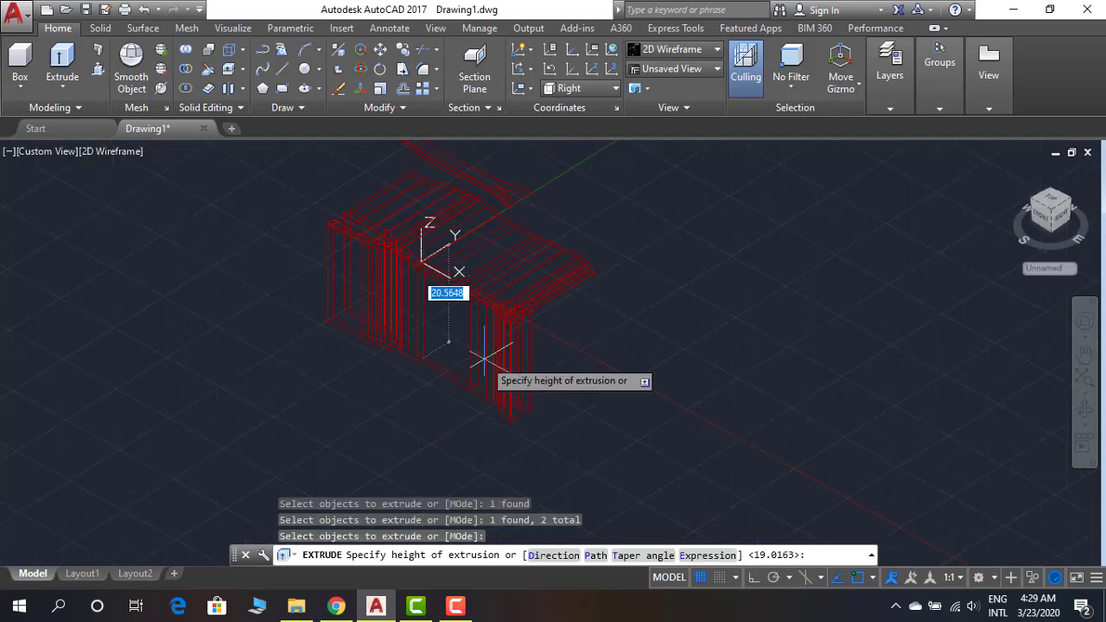
key(Return)
click(484, 346)
key(Return)
click(627, 262)
Move the extruded block onto its wave strip in its final position
text(ext)
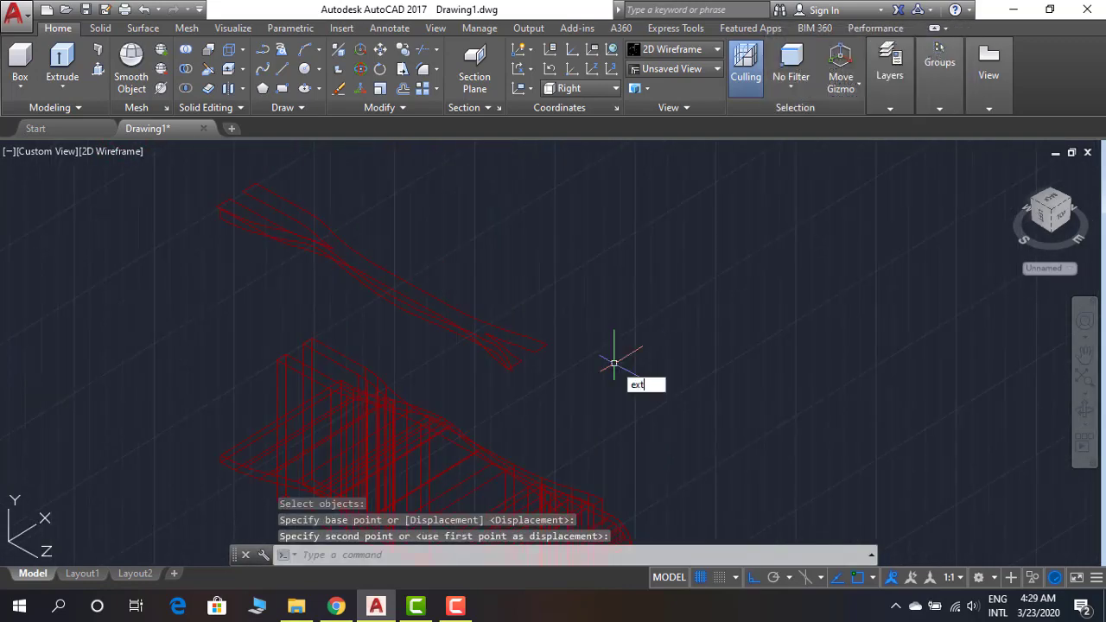
key(Escape)
key(space)
click(588, 383)
key(Return)
click(629, 383)
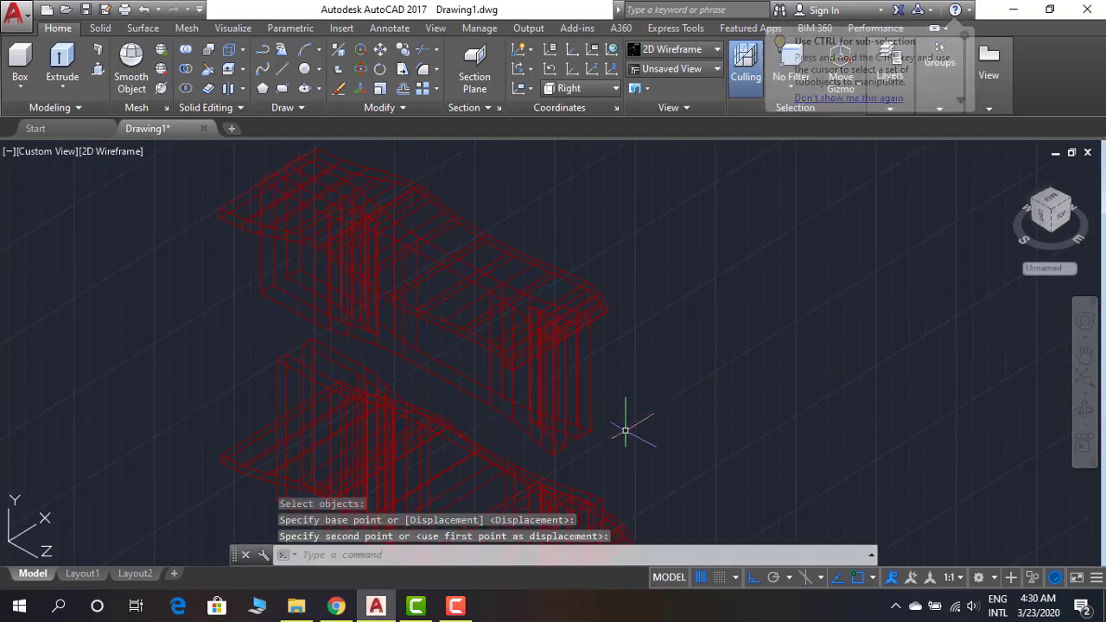
mouse_move(629, 383)
shift+middle_down()
mouse_move(698, 358)
mouse_move(721, 412)
mouse_move(693, 444)
mouse_move(682, 328)
shift+middle_up()
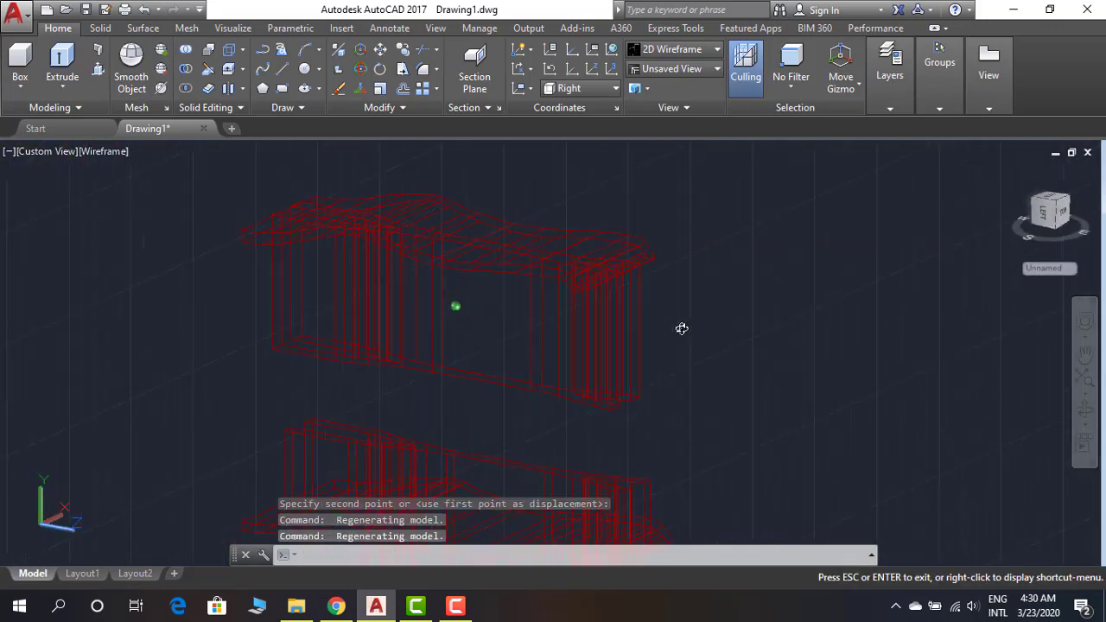
click(631, 243)
key(space)
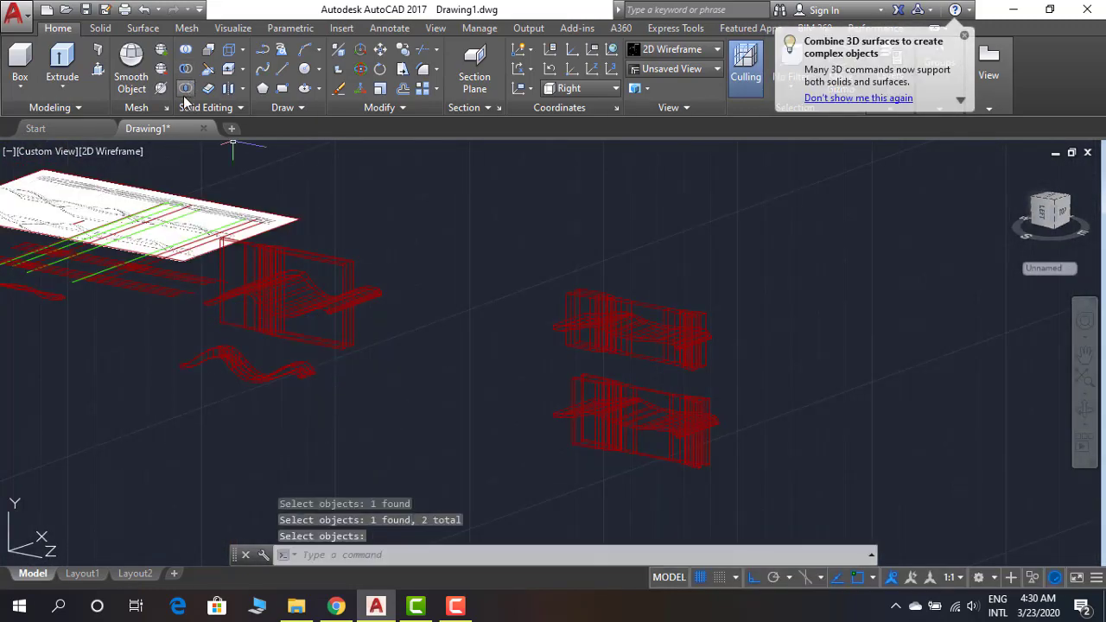
Intersect the lower block with the wave strip, keeping only the overlapping wave shape
key(space)
click(566, 371)
click(665, 453)
key(Return)
Move the wave solid to a new base point and check it from the side
text(su)
key(space)
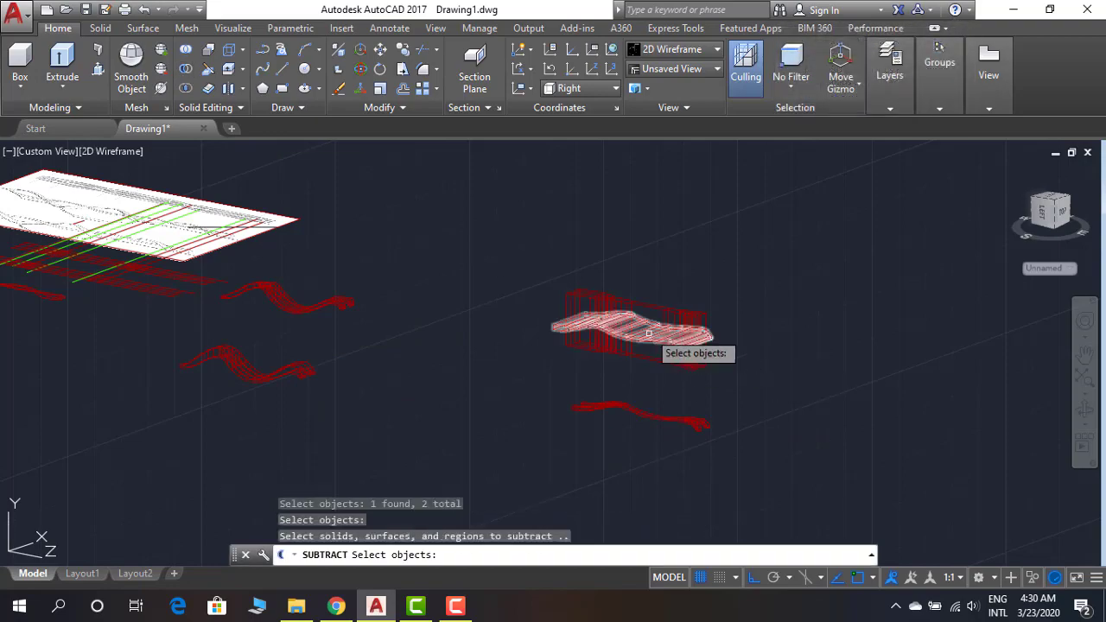
mouse_move(391, 251)
shift+middle_down()
mouse_move(789, 365)
mouse_move(760, 440)
mouse_move(510, 305)
mouse_move(329, 279)
shift+middle_up()
key(Escape)
text(m)
click(542, 308)
key(Return)
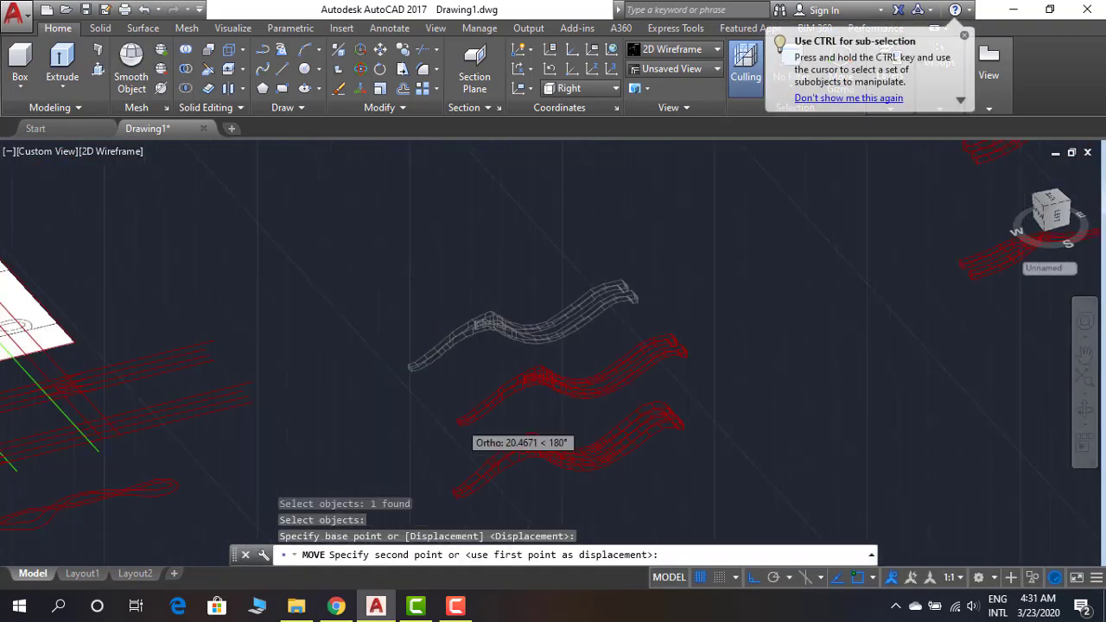
click(605, 329)
scroll(310, 439, up, 5)
middle_drag(931, 318, 736, 353)
scroll(736, 354, down, 3)
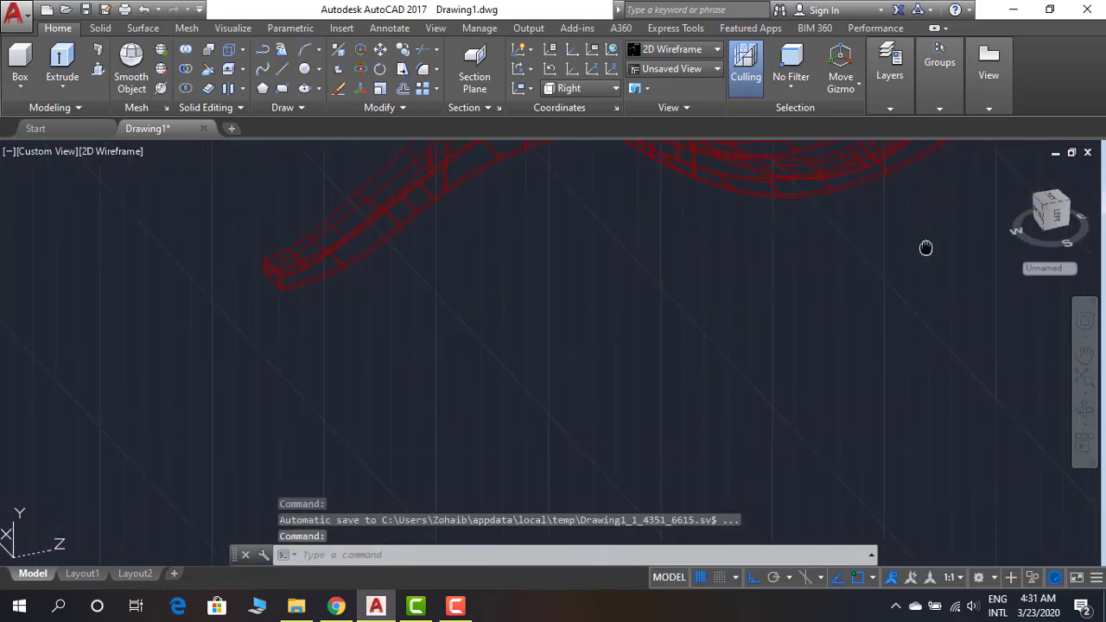
mouse_move(926, 248)
shift+middle_down()
mouse_move(671, 203)
mouse_move(865, 305)
shift+middle_up()
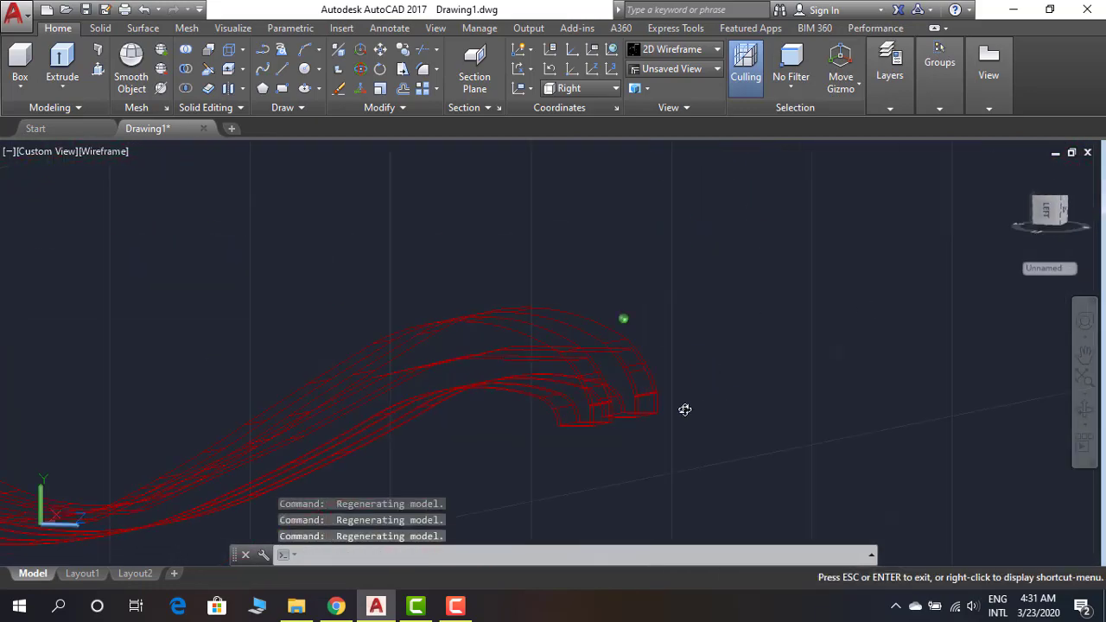
shift+middle_drag(684, 410, 828, 384)
Move the ribbon copy into line with the other ribbons
text(m)
key(Return)
click(847, 289)
key(Return)
click(854, 294)
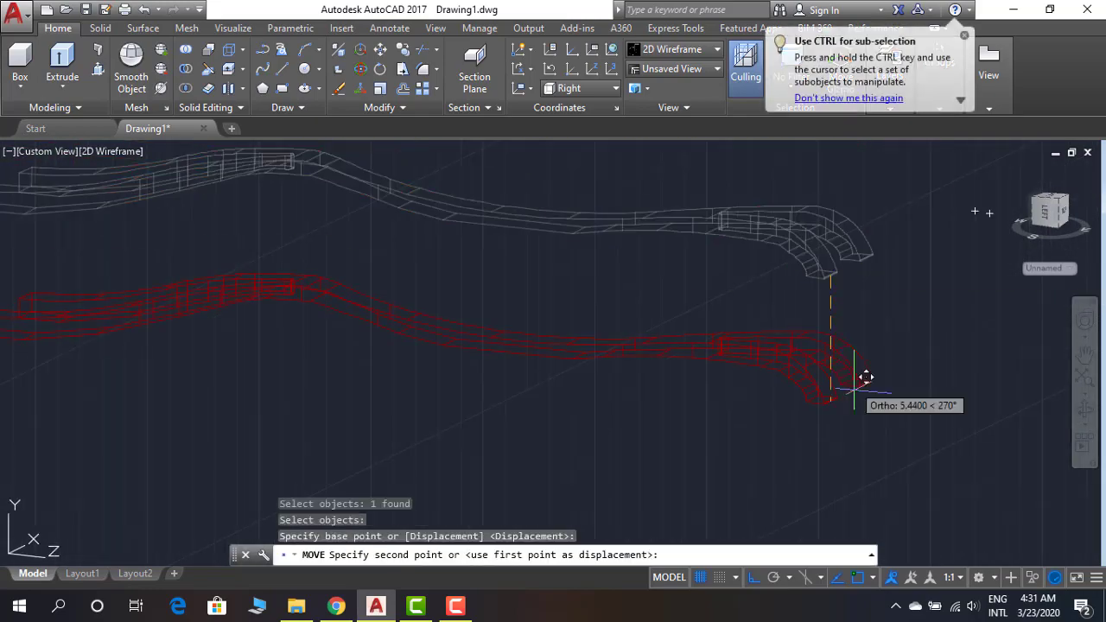
mouse_move(725, 334)
shift+middle_down()
mouse_move(700, 395)
mouse_move(700, 360)
mouse_move(766, 432)
mouse_move(716, 284)
mouse_move(573, 422)
shift+middle_up()
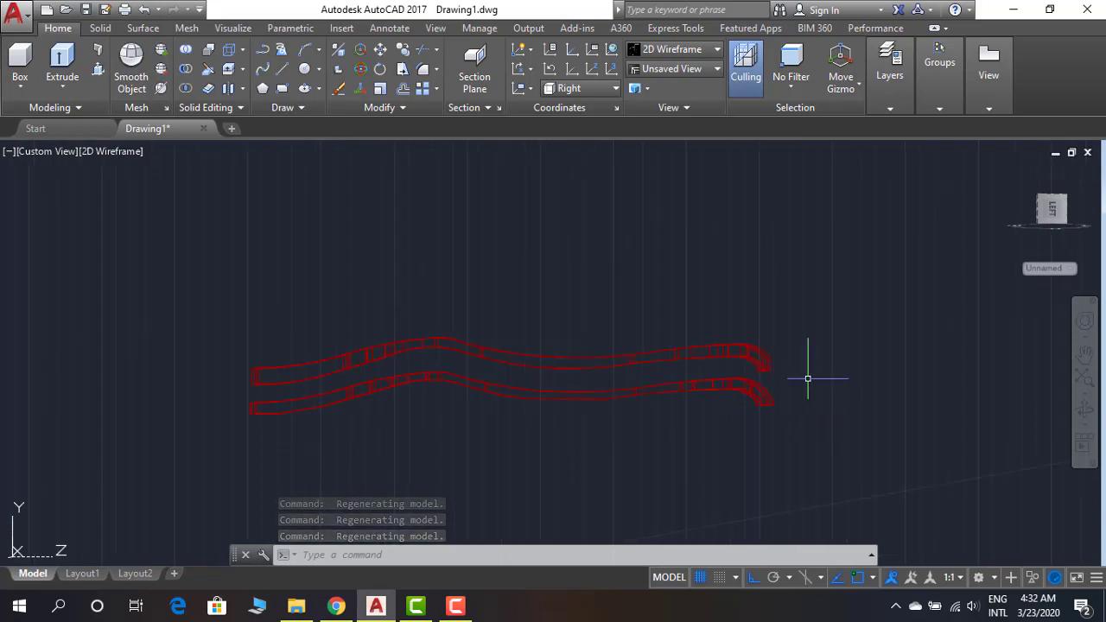
mouse_move(558, 466)
shift+middle_down()
mouse_move(891, 348)
mouse_move(752, 478)
mouse_move(630, 279)
mouse_move(450, 343)
mouse_move(493, 272)
mouse_move(630, 334)
shift+middle_up()
Subtract the overlapping red solid from the base ribbon solid
text(su)
key(Return)
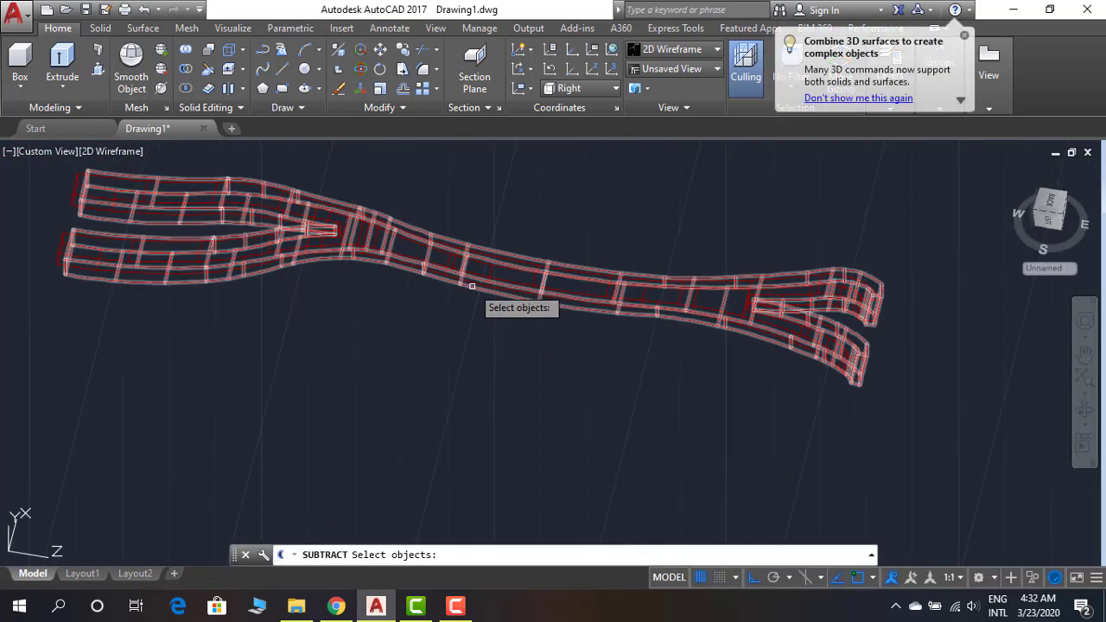
click(452, 304)
scroll(570, 380, down, 4)
scroll(553, 259, up, 5)
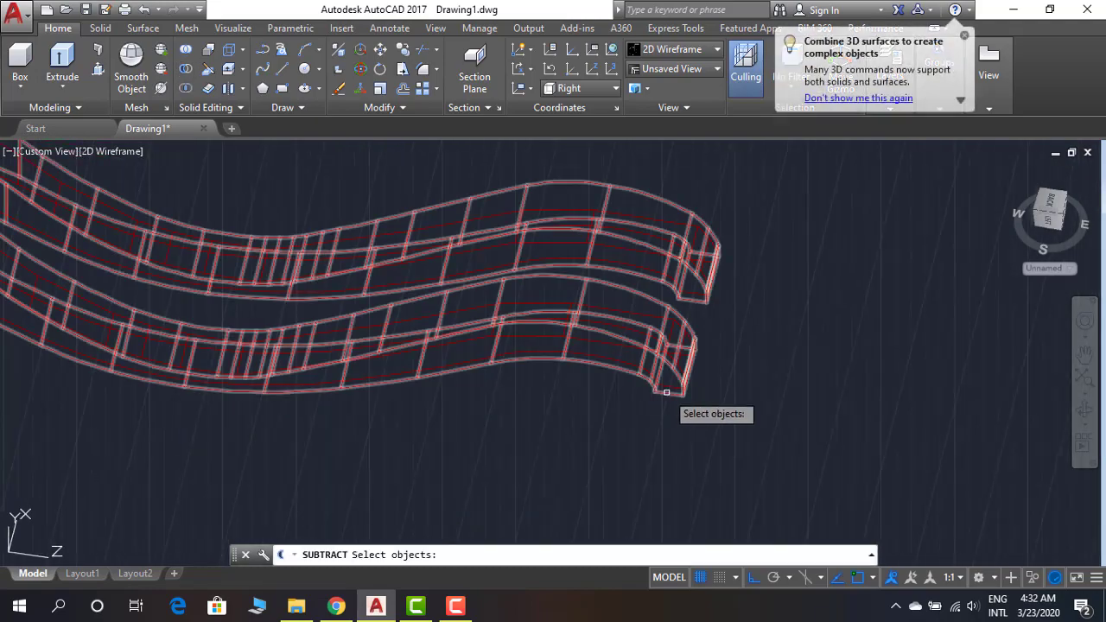
key(Return)
click(716, 346)
scroll(795, 390, down, 3)
key(Return)
scroll(729, 367, up, 3)
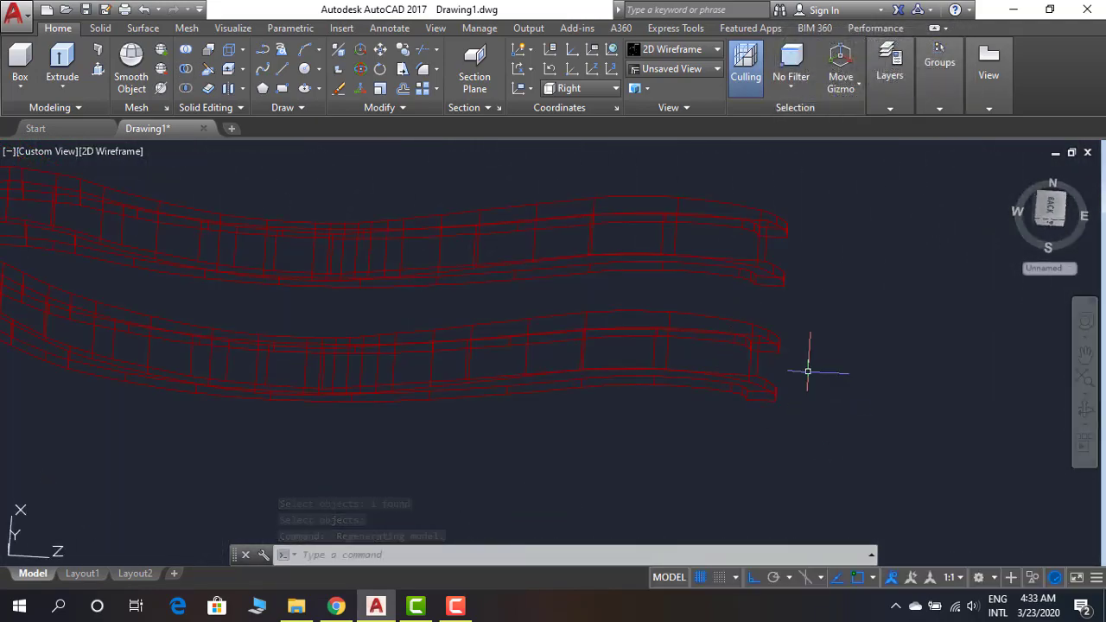
shift+middle_drag(808, 371, 822, 356)
Move a red ribbon piece to its new position to the left
text(m)
key(Return)
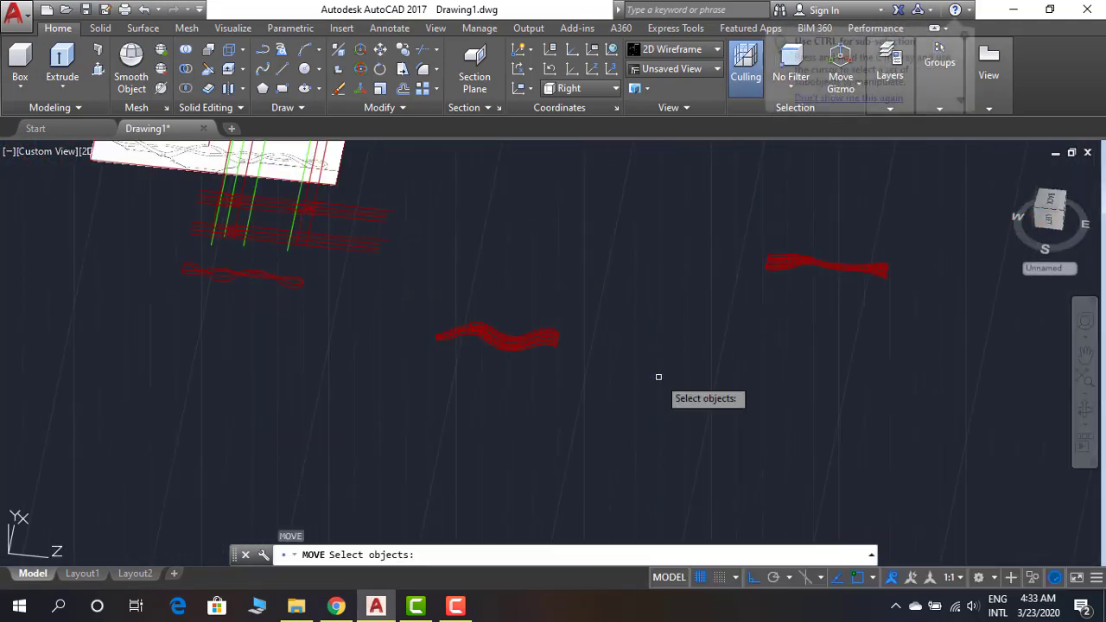
drag(873, 285, 804, 250)
key(Return)
click(849, 302)
click(613, 309)
shift+middle_drag(609, 373, 627, 368)
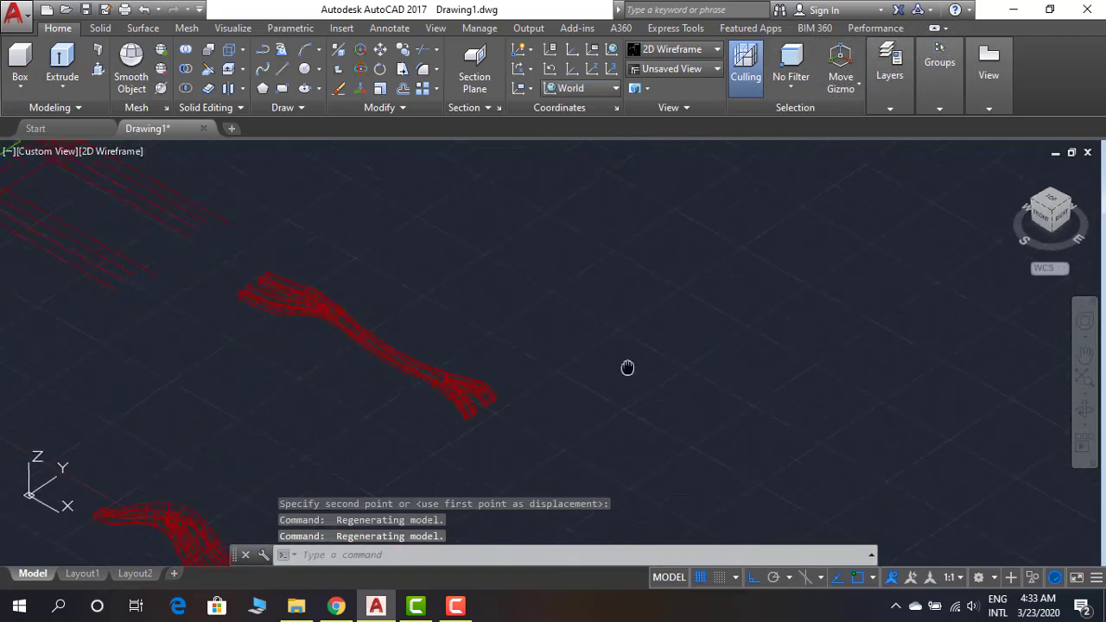
text(ro)
Attempt to rotate and then move the ribbon piece, cancelling both attempts
key(Return)
click(432, 444)
key(Escape)
text(m)
key(Return)
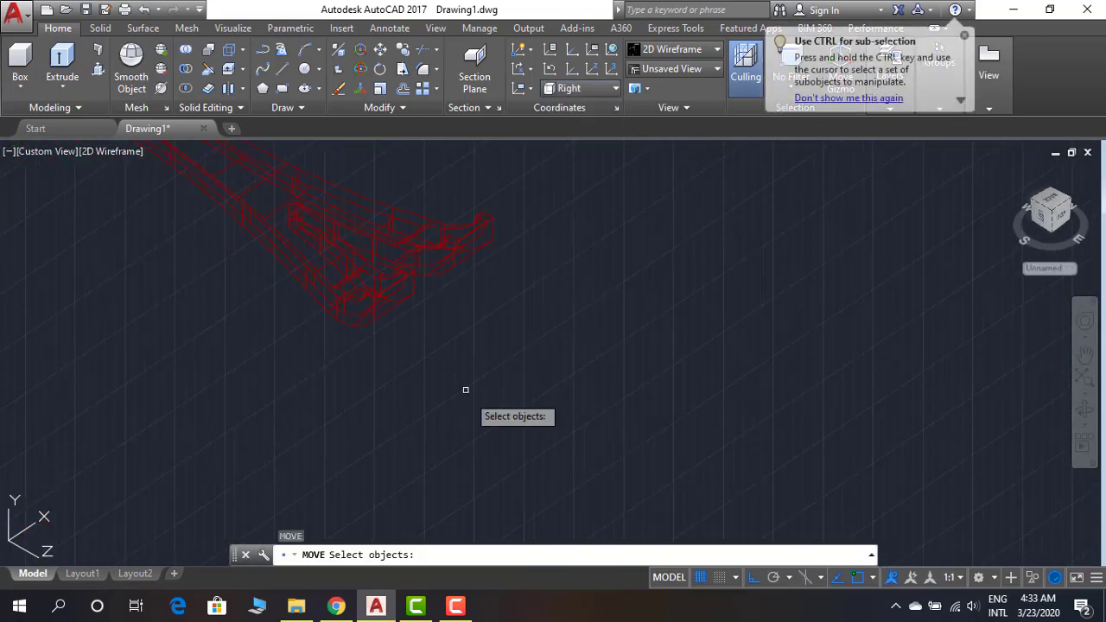
click(377, 258)
click(378, 259)
key(Escape)
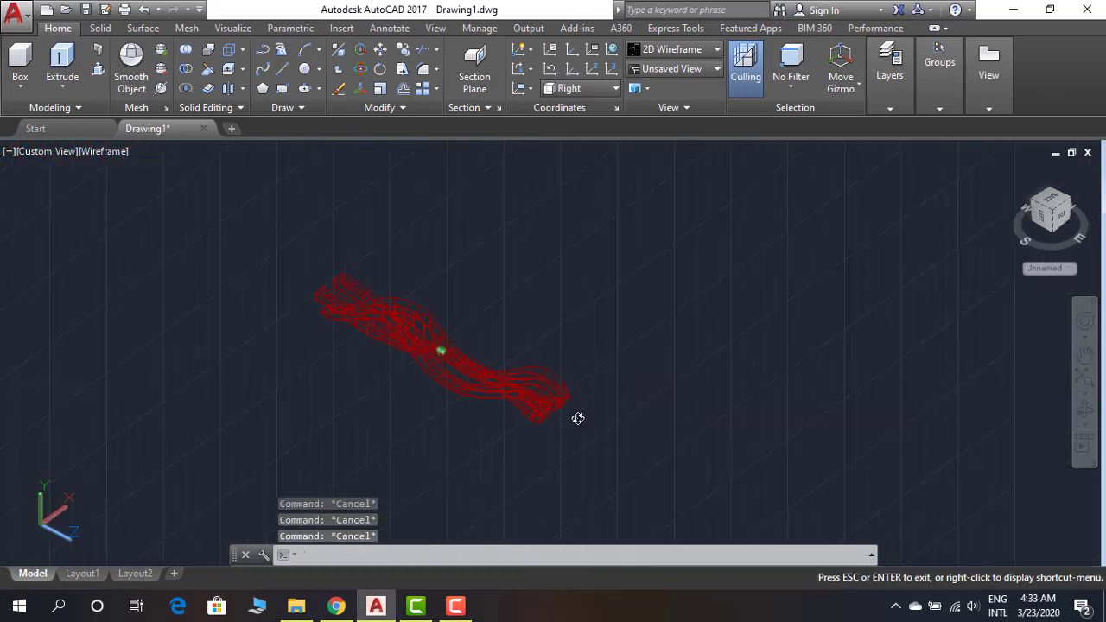
mouse_move(576, 418)
shift+middle_down()
mouse_move(605, 372)
mouse_move(375, 316)
mouse_move(538, 389)
mouse_move(506, 424)
shift+middle_up()
Begin a ROTATE on the twisted ribbon, end it, and turn to a top view
text(ro)
key(Return)
click(475, 380)
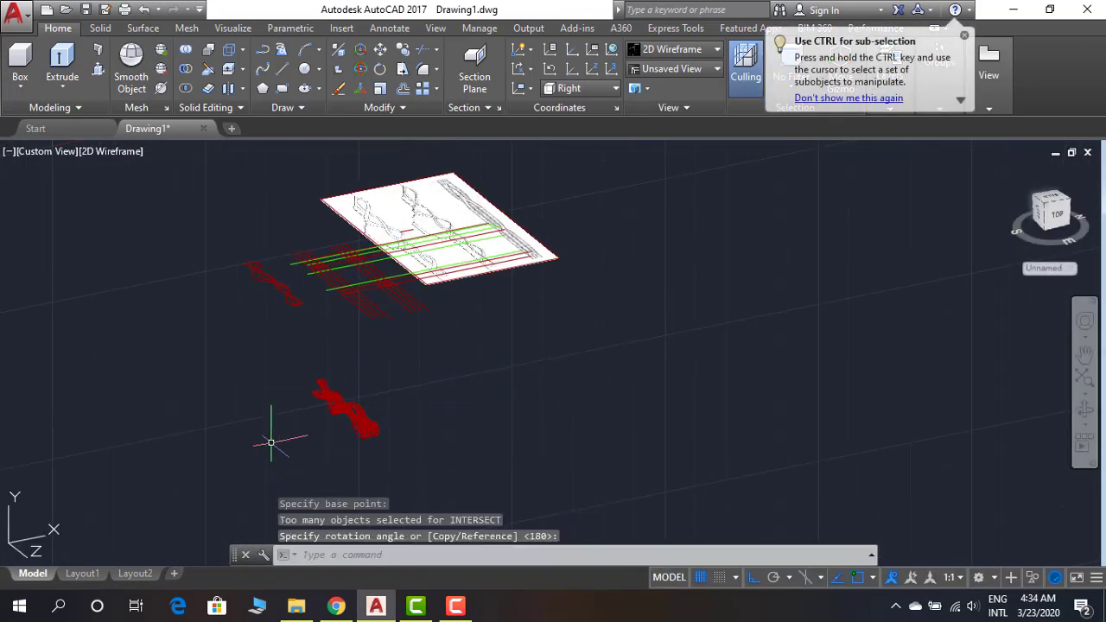
key(Escape)
mouse_move(267, 444)
shift+middle_down()
mouse_move(589, 175)
mouse_move(637, 366)
mouse_move(596, 375)
shift+middle_up()
text(MI)
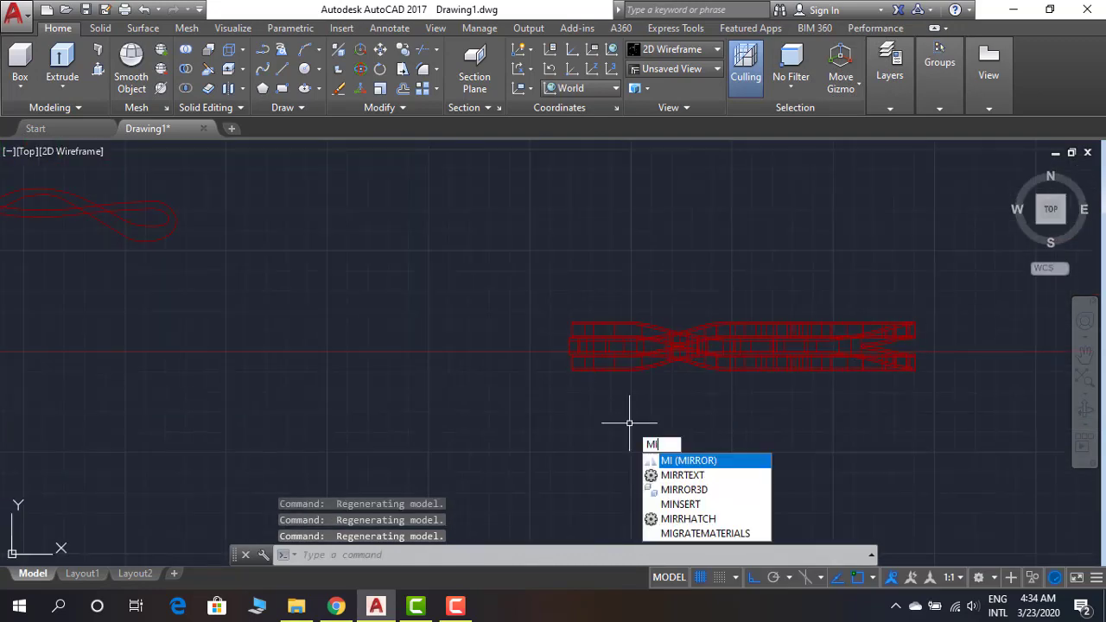
Mirror the two twisted ribbons keeping the originals, and shade the braid Realistic
key(Return)
drag(553, 302, 929, 384)
key(Return)
scroll(510, 420, up, 5)
click(540, 303)
scroll(540, 302, down, 5)
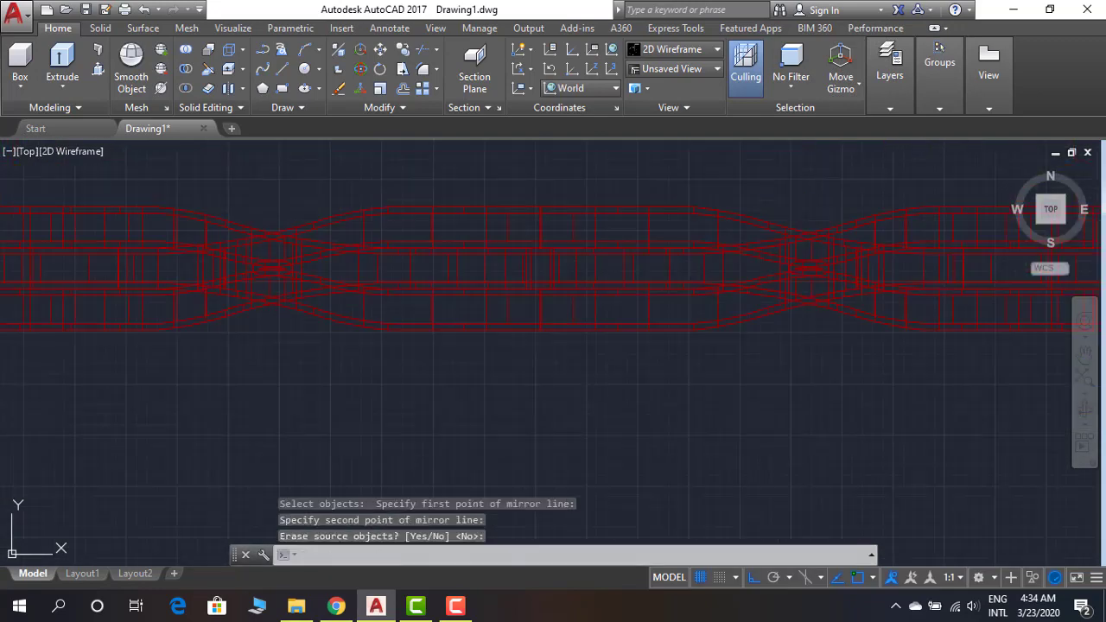
key(Return)
shift+middle_drag(519, 345, 387, 319)
click(112, 151)
click(201, 246)
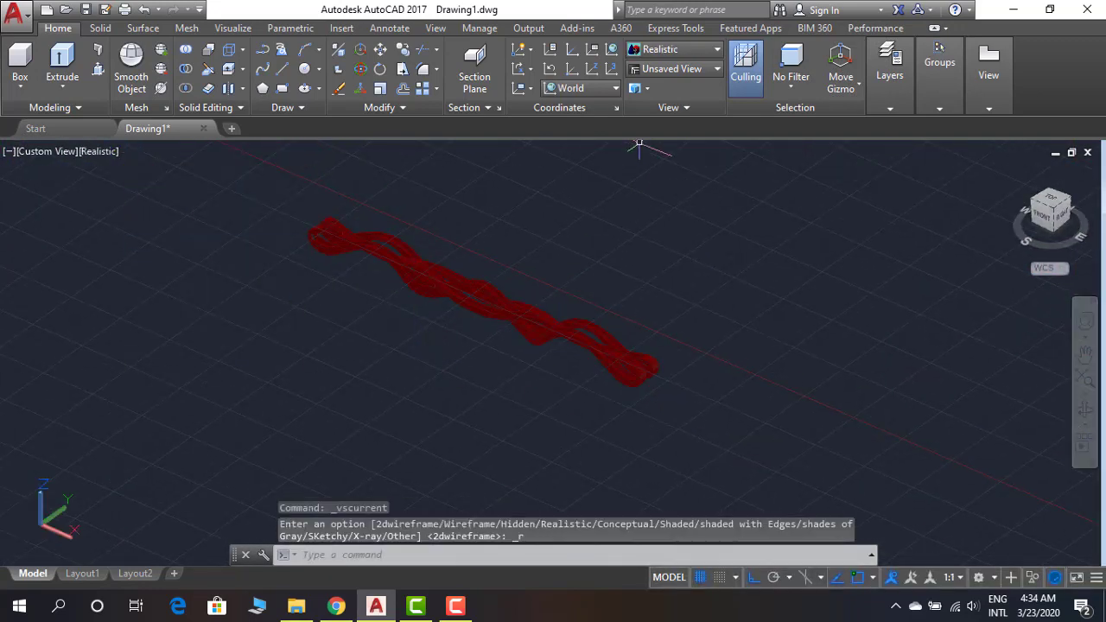
Move the gathered braid objects higher up
text(m)
key(Return)
drag(691, 320, 285, 199)
key(Return)
click(716, 406)
click(716, 334)
mouse_move(716, 333)
shift+middle_down()
mouse_move(580, 358)
mouse_move(506, 321)
mouse_move(444, 247)
mouse_move(679, 331)
mouse_move(551, 353)
mouse_move(354, 429)
shift+middle_up()
key(Escape)
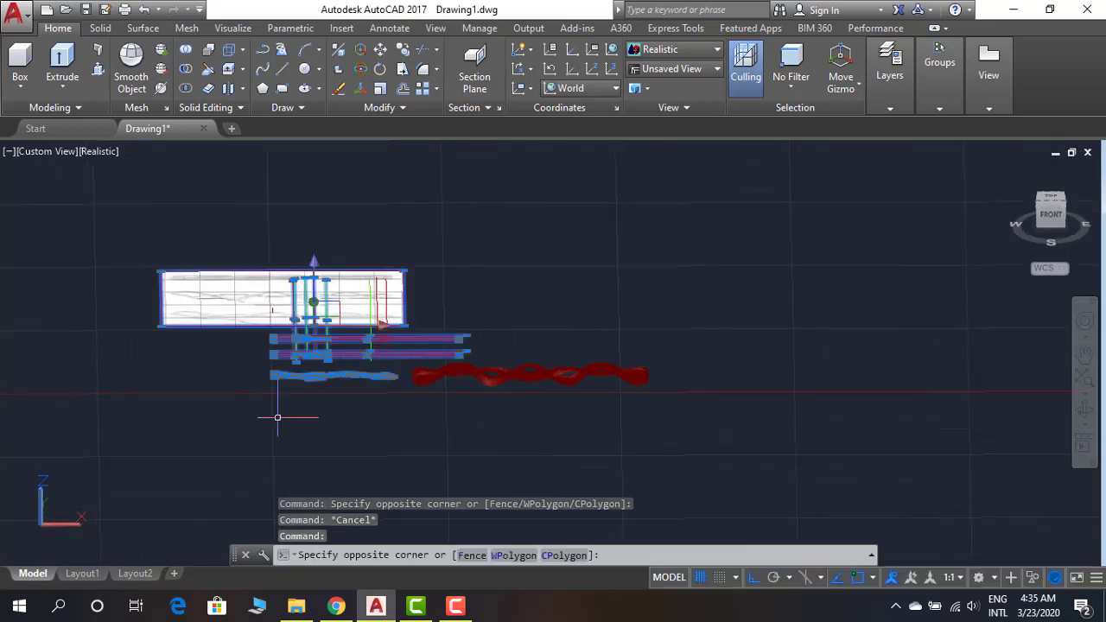
Erase the two leftover reference objects and switch to Front view in wireframe
scroll(279, 413, up, 2)
click(354, 185)
click(98, 293)
text(e)
key(Return)
click(1050, 212)
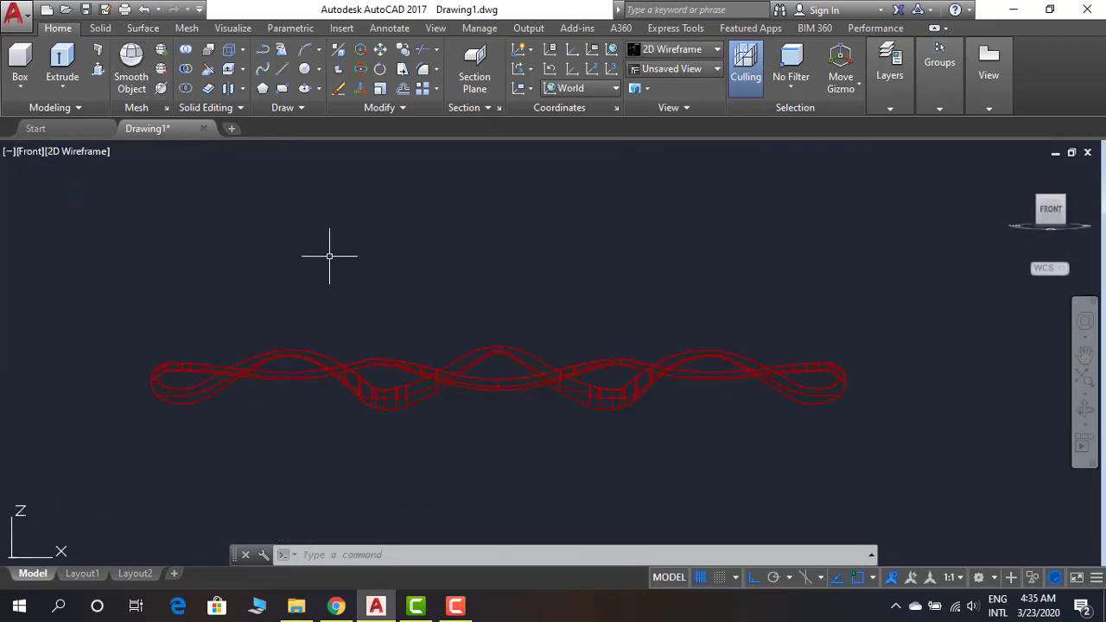
Draw the base plate's polyline profile below the braid on the Front UCS
text(pl)
key(Return)
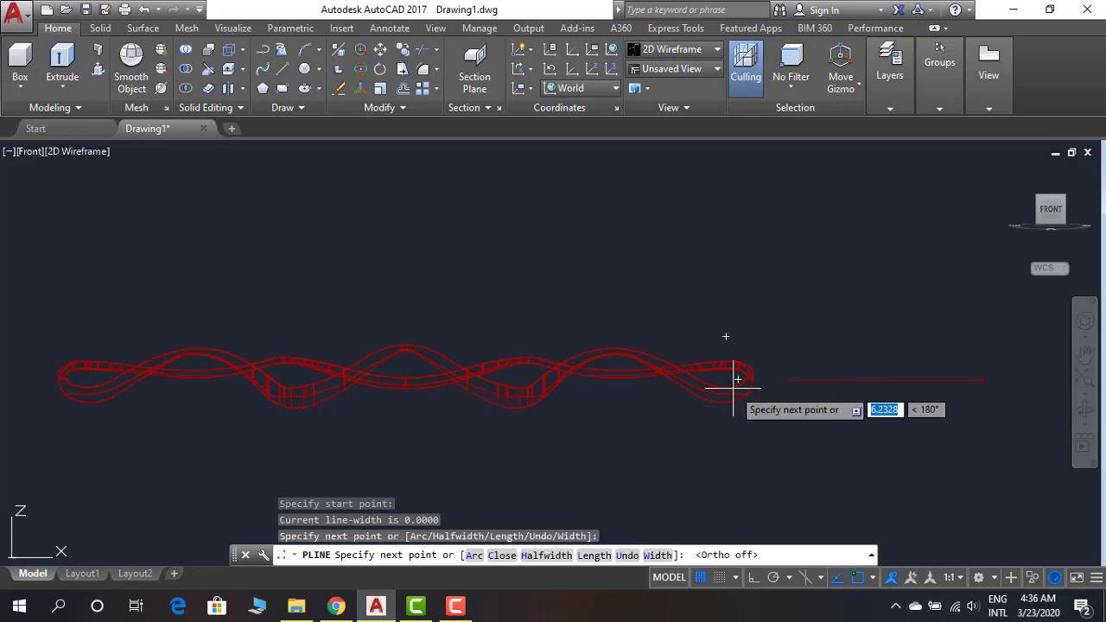
click(578, 87)
click(583, 193)
key(Return)
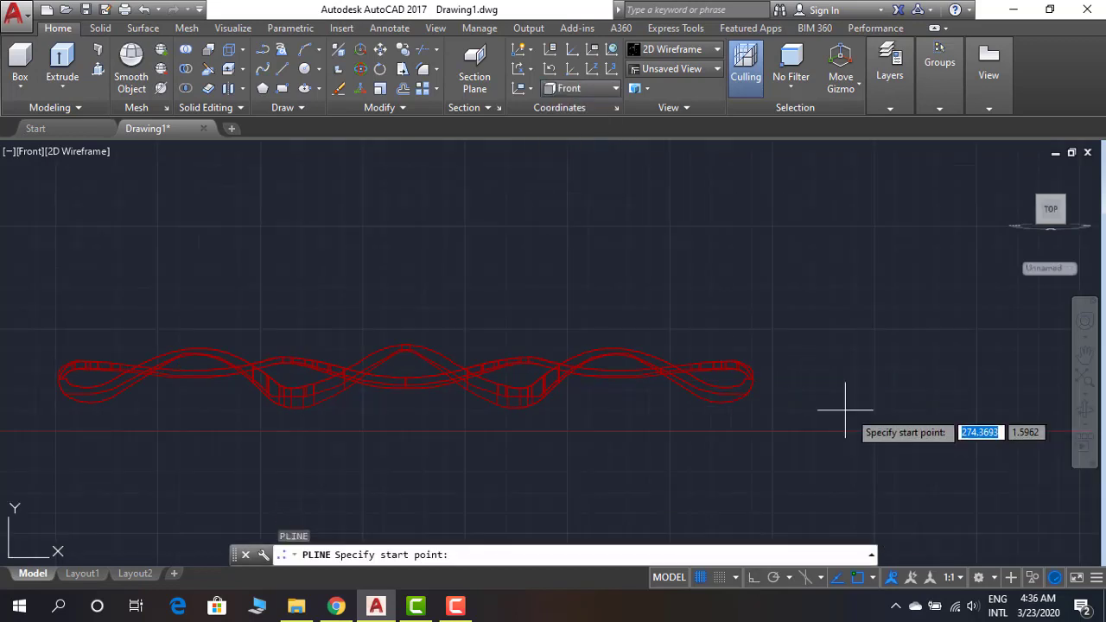
click(605, 411)
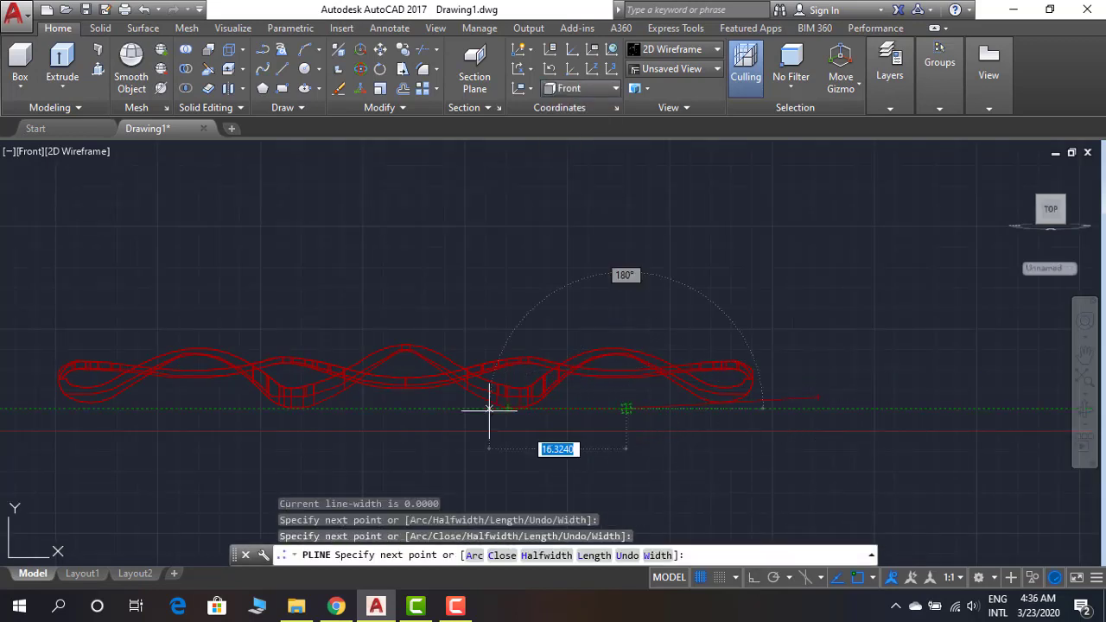
scroll(497, 411, up, 2)
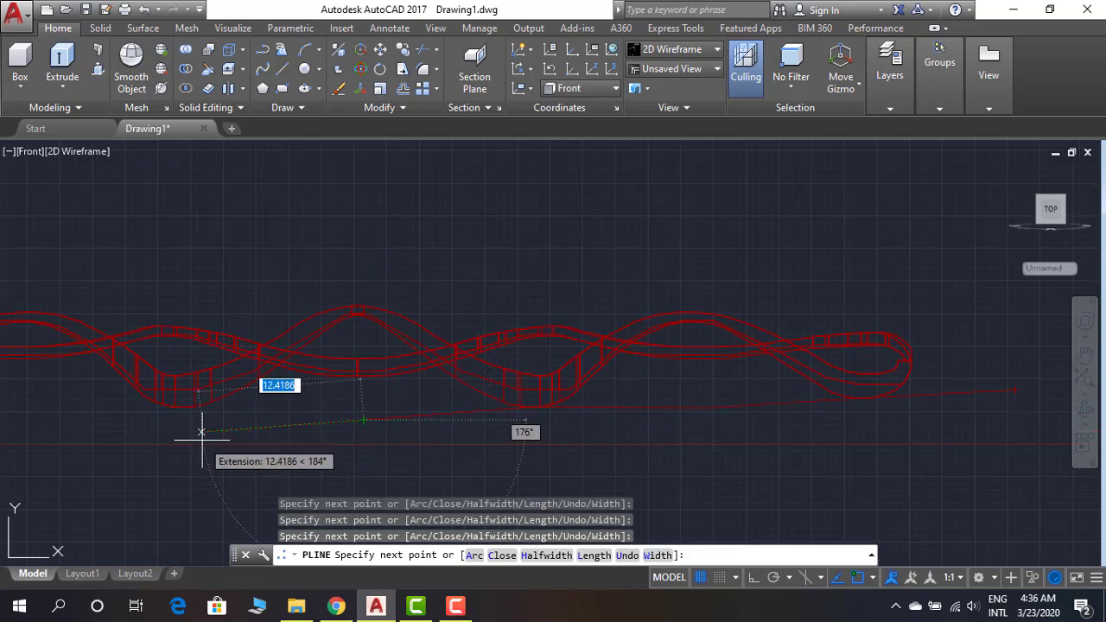
scroll(398, 415, down, 2)
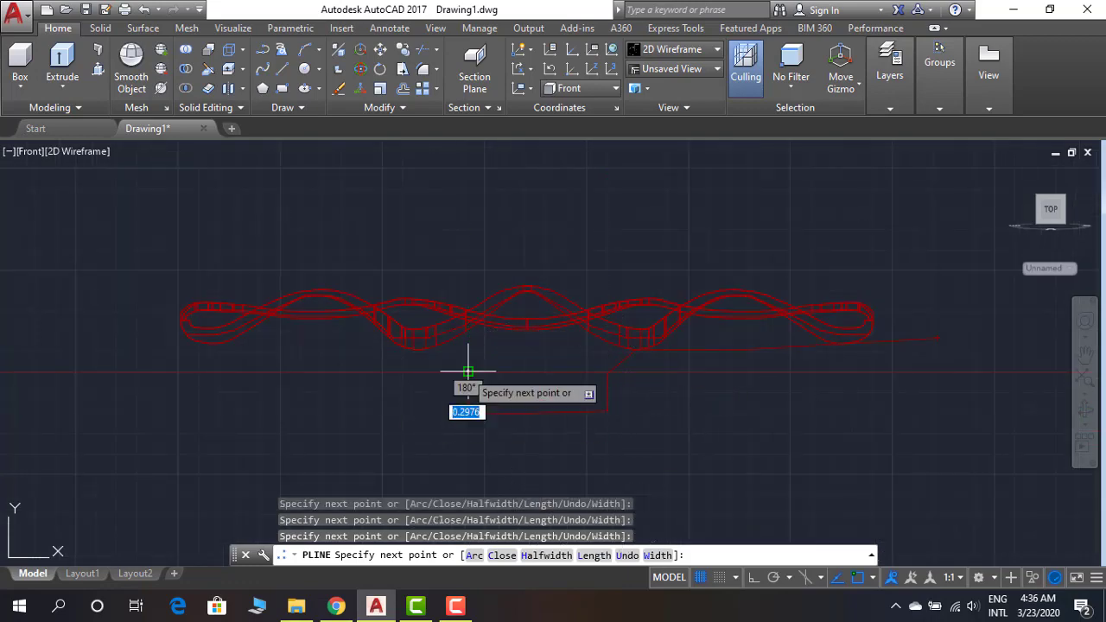
key(Return)
Extrude the base profile into a solid plate
mouse_move(115, 365)
shift+middle_down()
mouse_move(531, 135)
mouse_move(662, 320)
shift+middle_up()
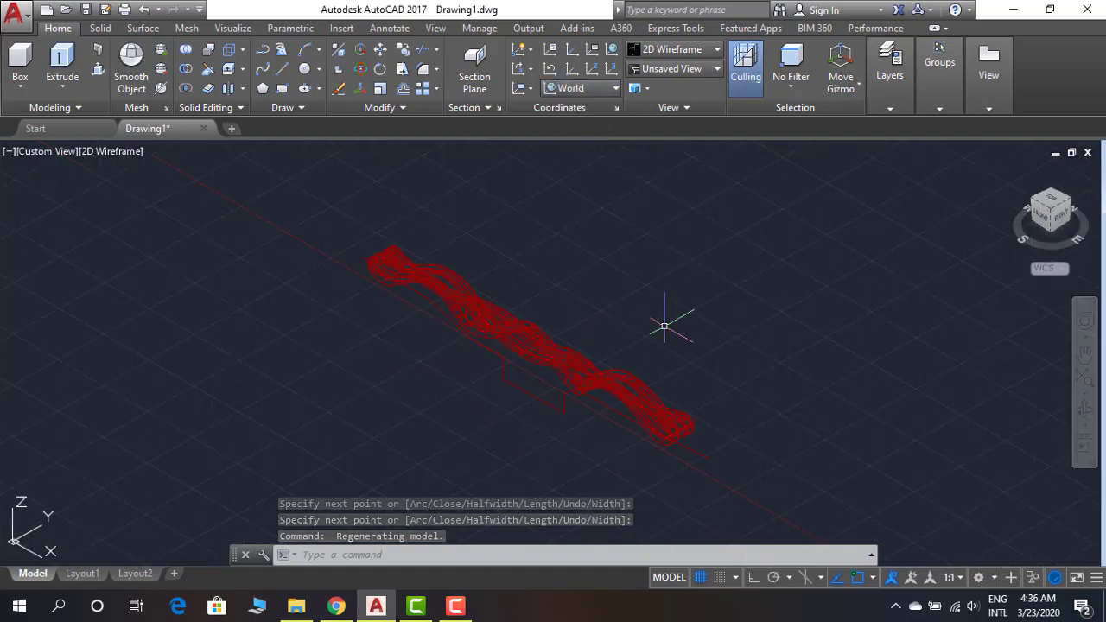
text(EXT)
key(Return)
click(617, 410)
key(Return)
key(Return)
text(m)
Move the braid down onto the base plate and fit the model in view
key(Return)
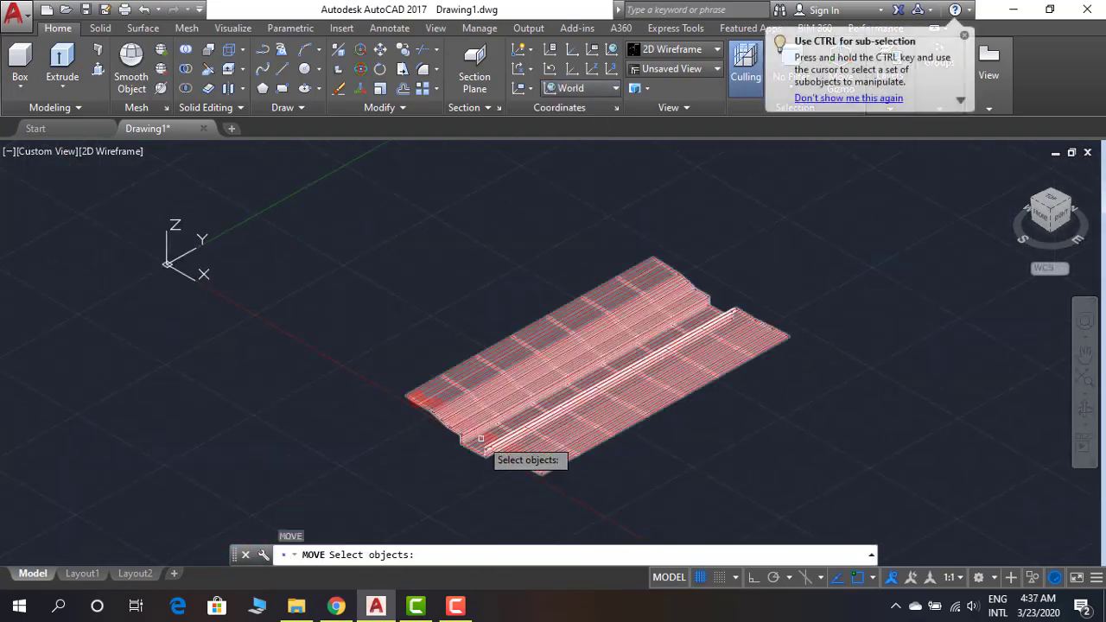
shift+middle_drag(519, 453, 490, 395)
click(489, 395)
key(Return)
click(661, 485)
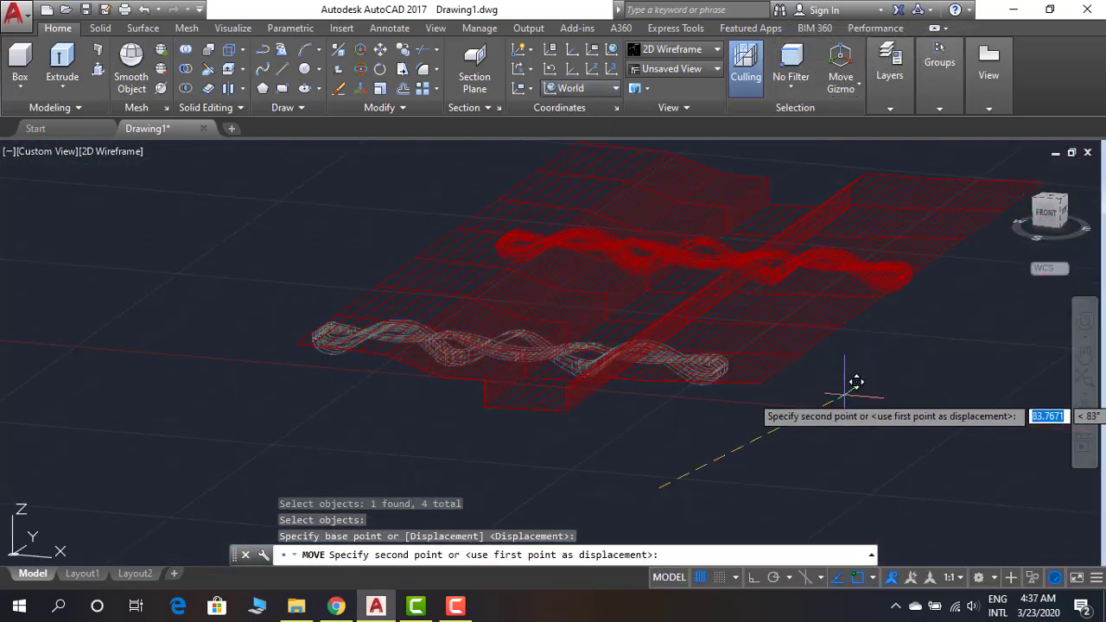
click(864, 366)
middle_click(864, 366)
middle_click(864, 366)
scroll(518, 395, up, 3)
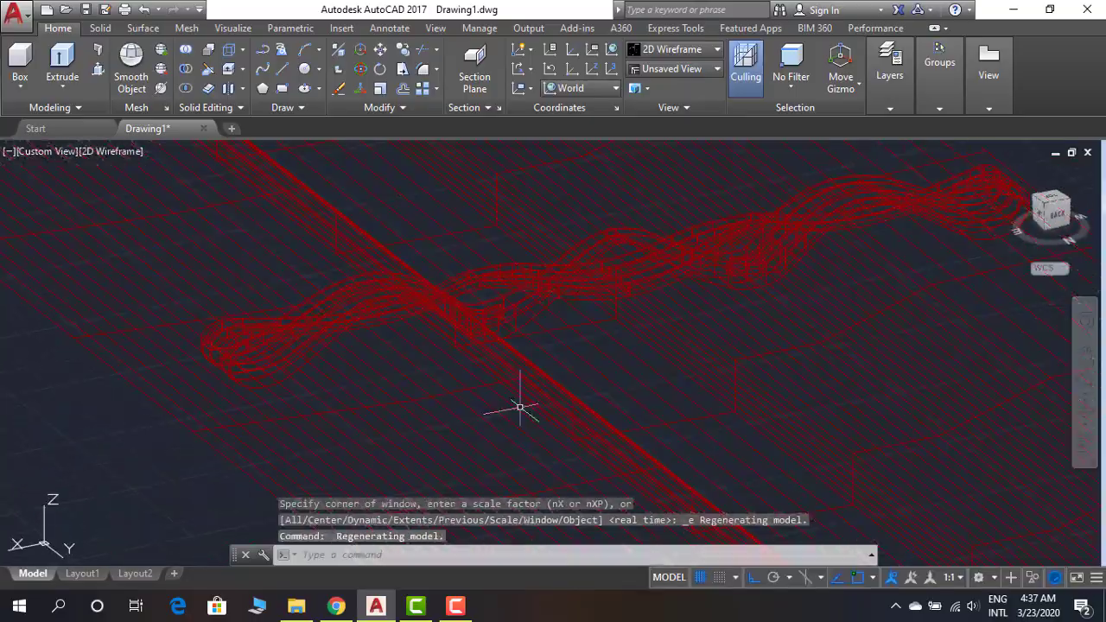
shift+middle_drag(519, 395, 128, 151)
Put the base plate on the green layer
click(128, 151)
click(890, 64)
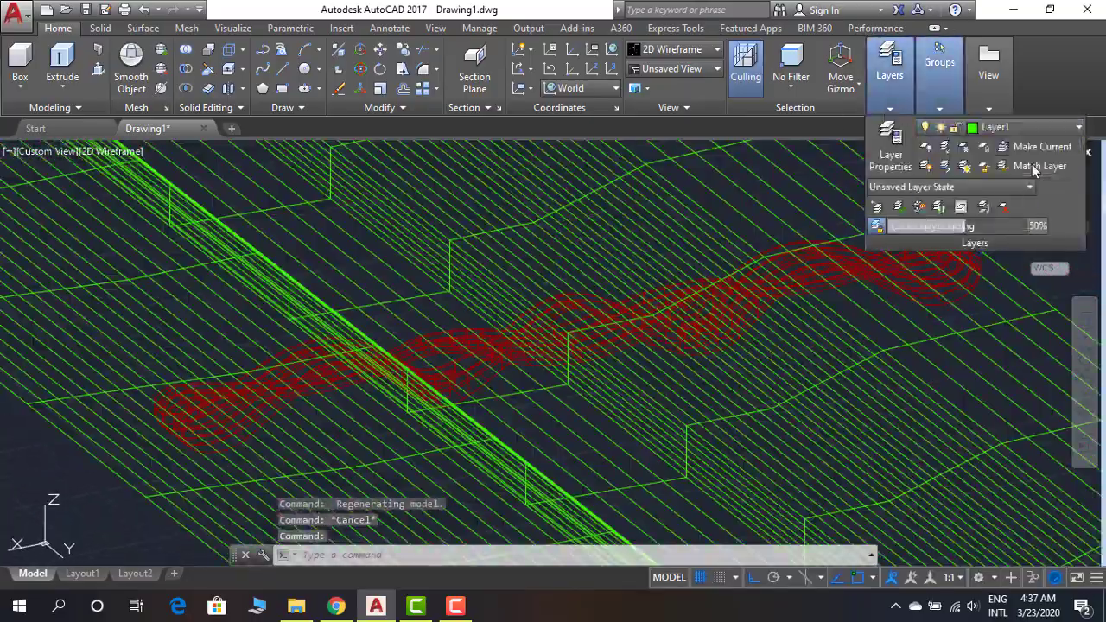
scroll(769, 312, down, 5)
scroll(847, 400, down, 2)
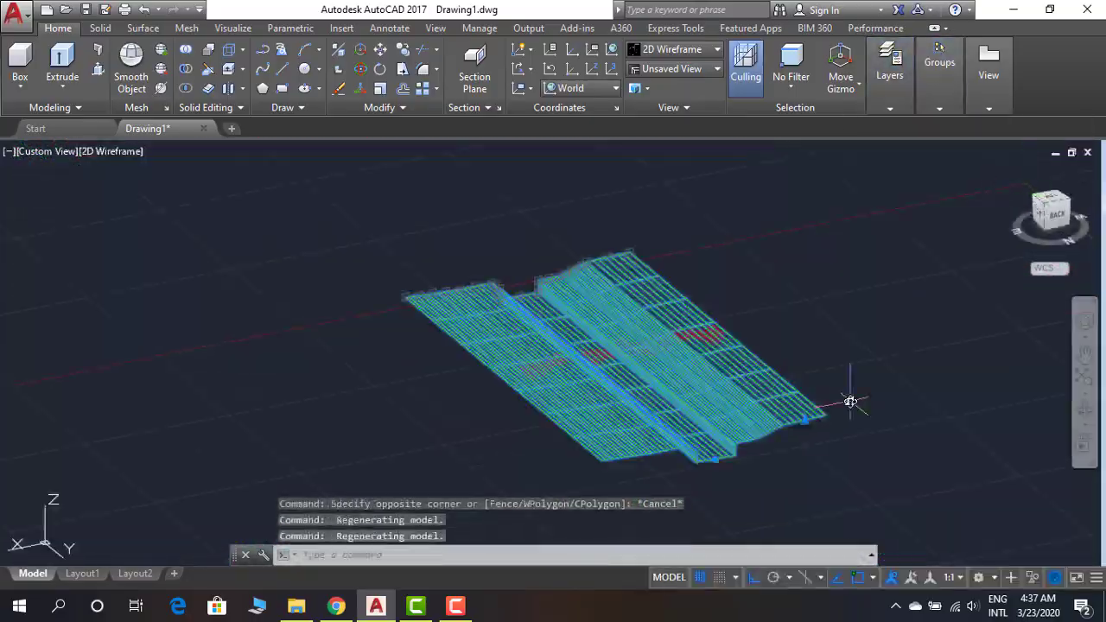
scroll(807, 302, down, 2)
scroll(563, 329, up, 6)
click(111, 152)
click(159, 246)
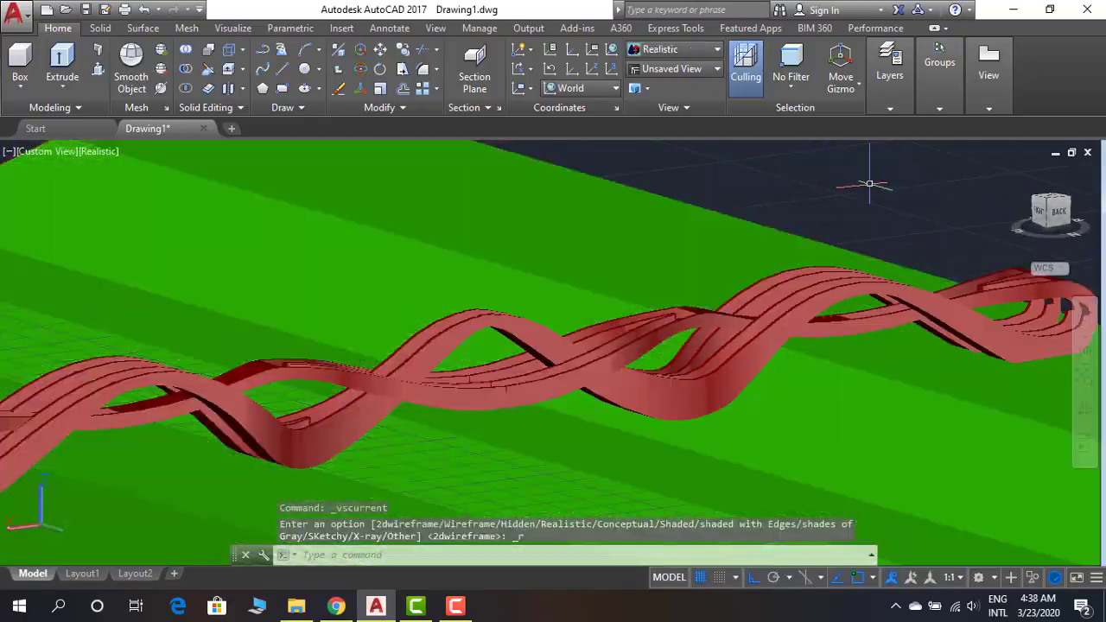
mouse_move(518, 345)
shift+middle_down()
mouse_move(825, 299)
mouse_move(800, 279)
mouse_move(869, 301)
shift+middle_up()
mouse_move(656, 285)
shift+middle_down()
mouse_move(567, 268)
mouse_move(567, 237)
shift+middle_up()
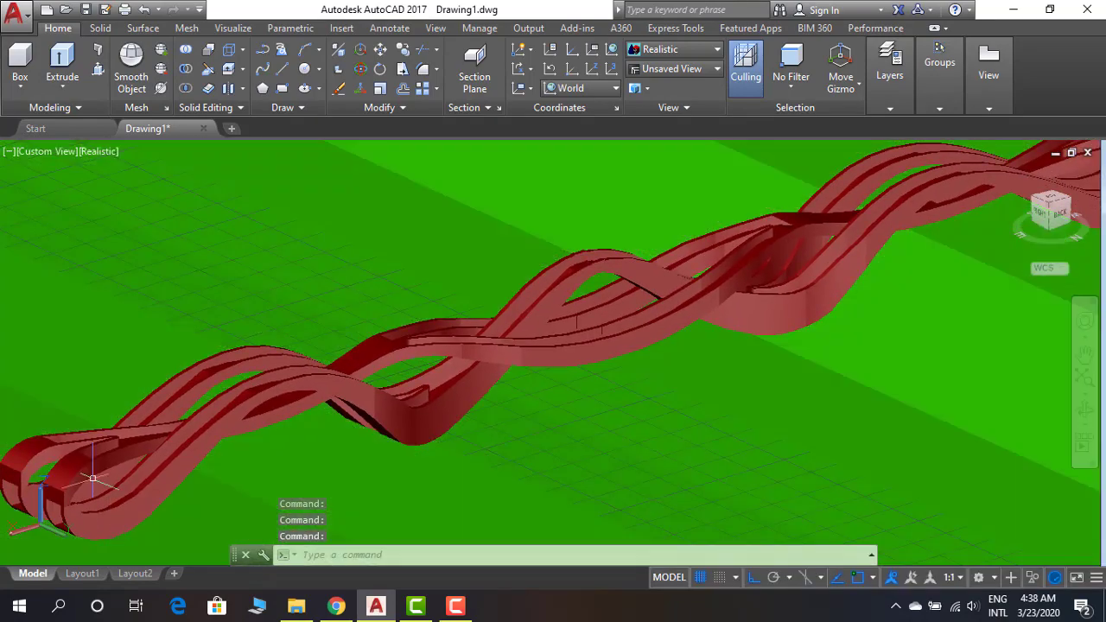